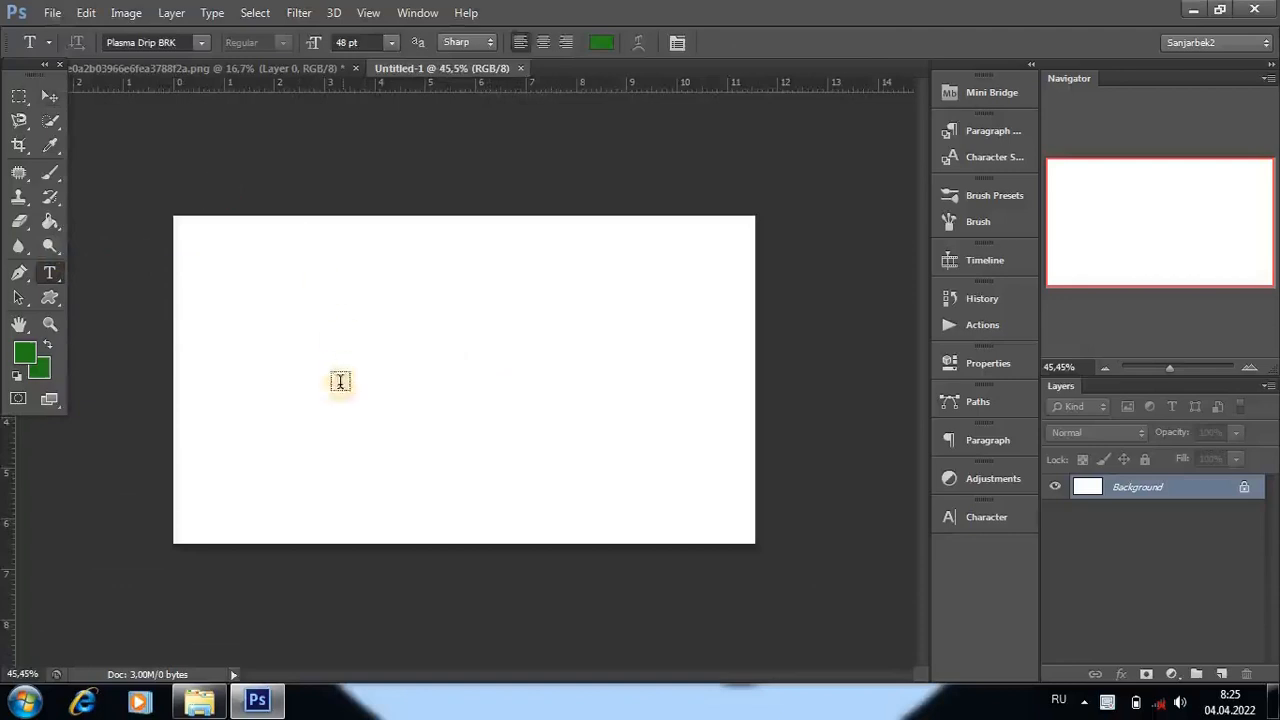
# Step: Add the text "Carlo" on the white canvas in green 48 pt Plasma Drip BRK
pyautogui.click(286, 385)
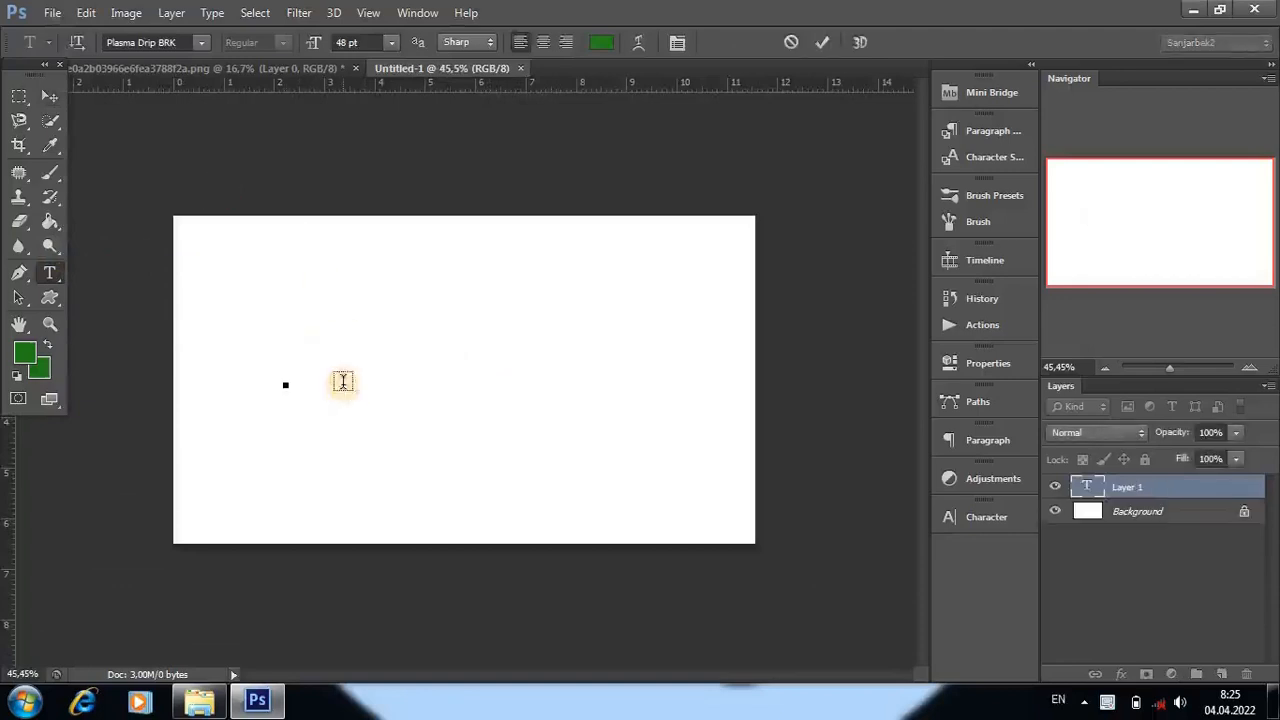
pyautogui.write('Carlo')
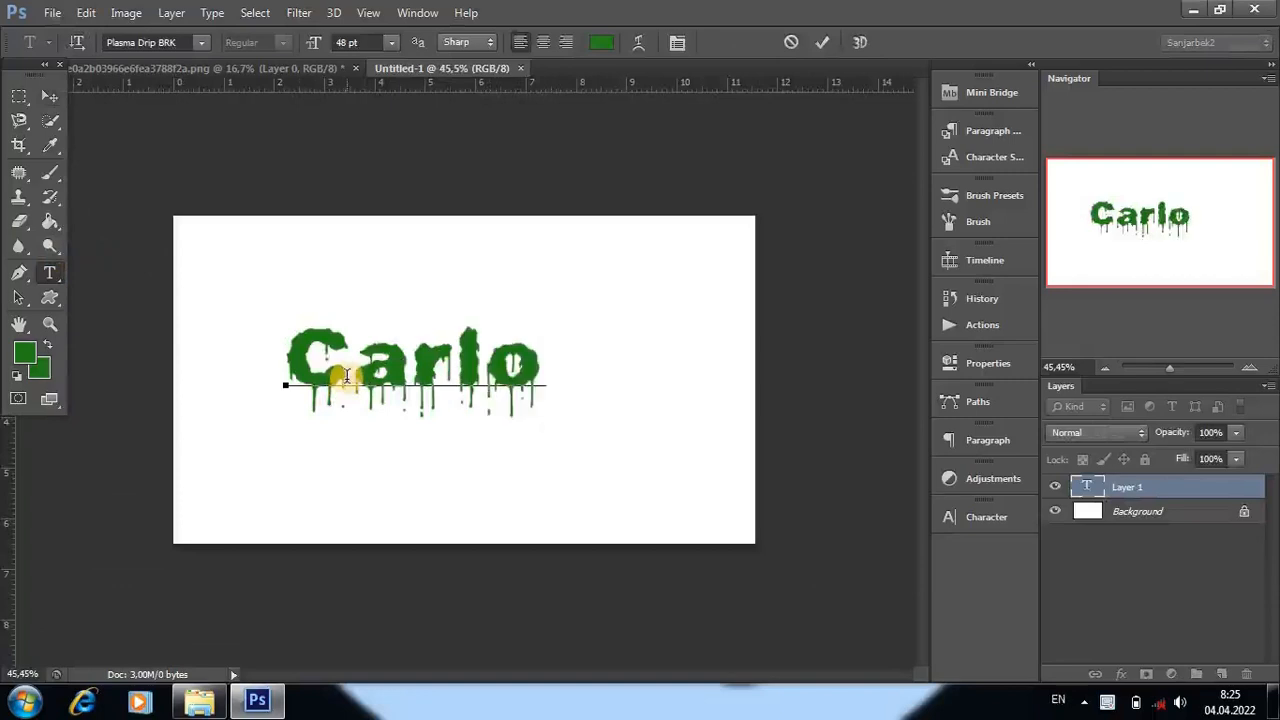
pyautogui.click(1165, 510)
pyautogui.click(1143, 490)
pyautogui.press('v')
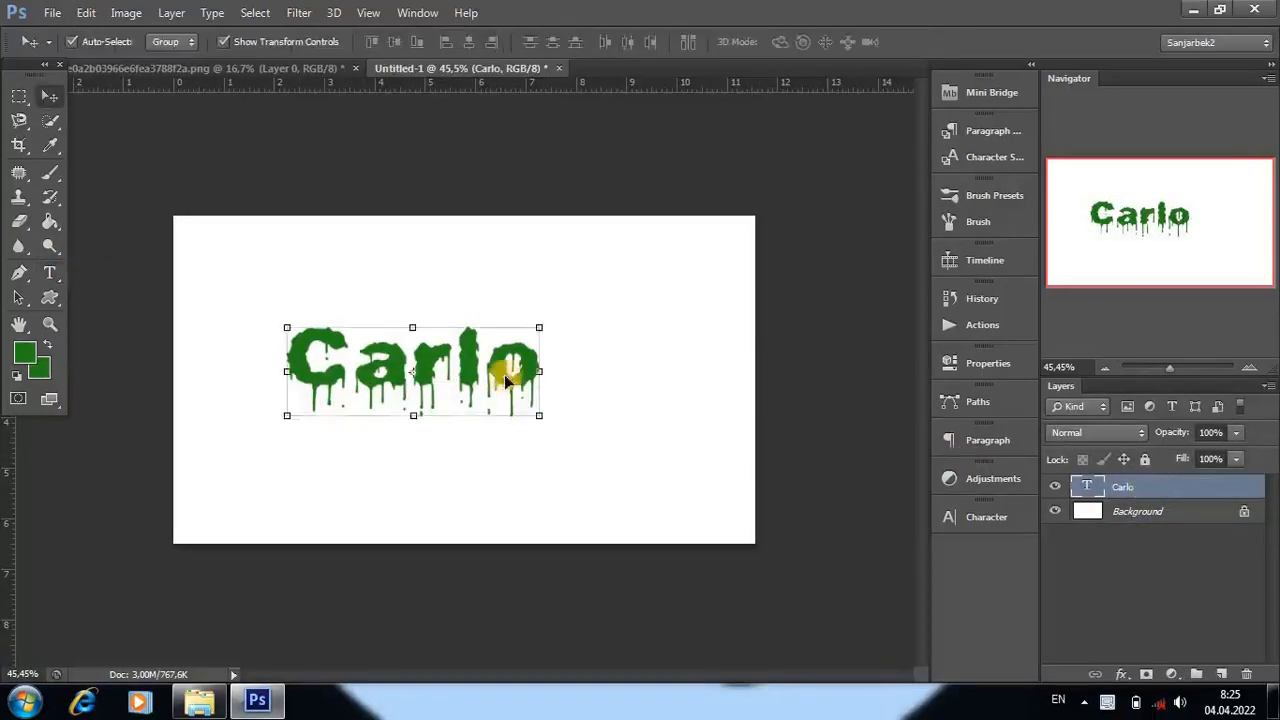
# Step: Enlarge the Carlo text and position it near the middle of the canvas
pyautogui.moveTo(523, 386); pyautogui.dragTo(558, 389)
pyautogui.moveTo(593, 331)
pyautogui.mouseDown()
pyautogui.moveTo(634, 266)
pyautogui.moveTo(617, 334)
pyautogui.mouseUp()
pyautogui.press('Return')
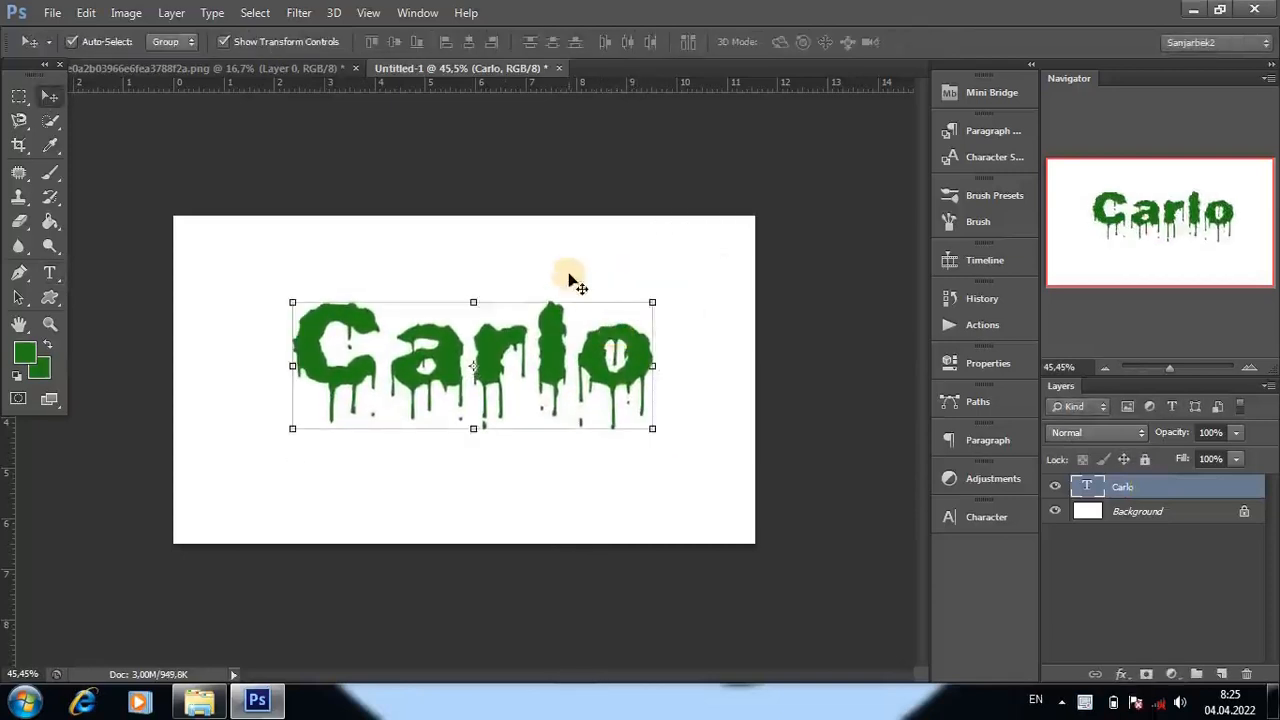
# Step: Copy the cartoon character from the open PNG document into Untitled-1 as a new layer
pyautogui.click(208, 85)
pyautogui.moveTo(300, 271); pyautogui.dragTo(363, 377)
pyautogui.scroll(-6, 365, 380)
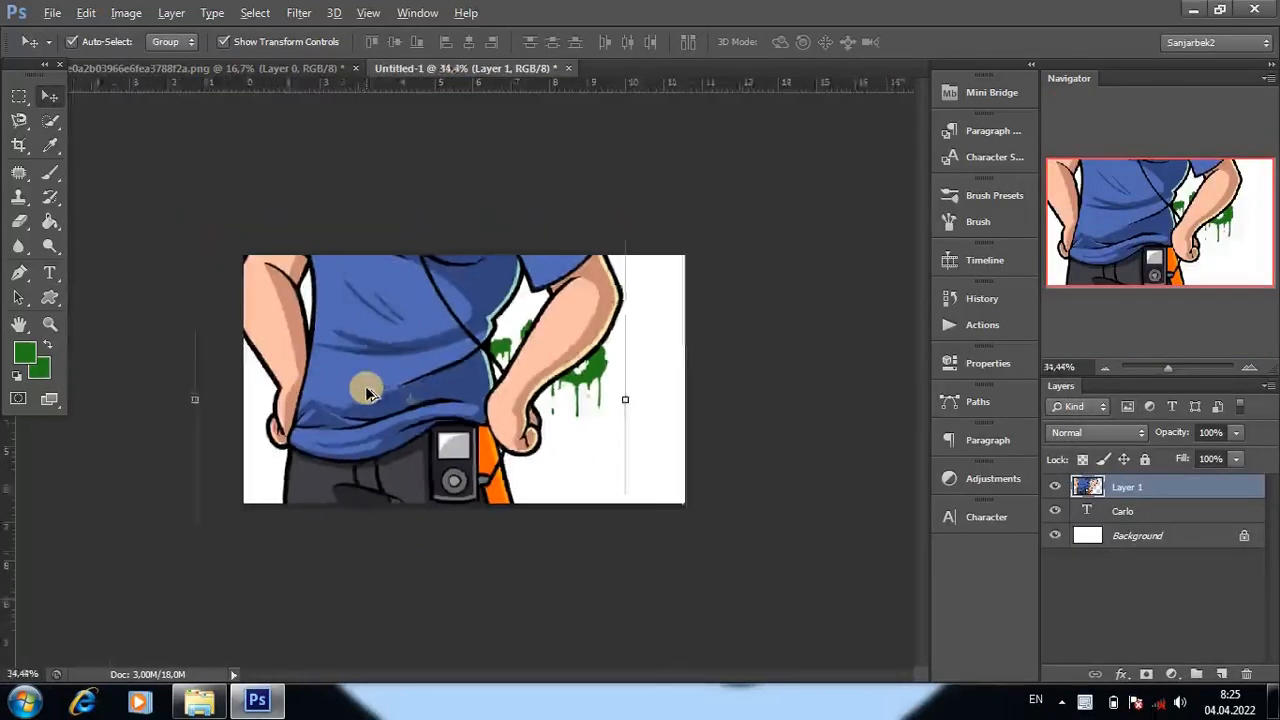
# Step: Convert the cartoon character's layer to a Smart Object
pyautogui.click(516, 204)
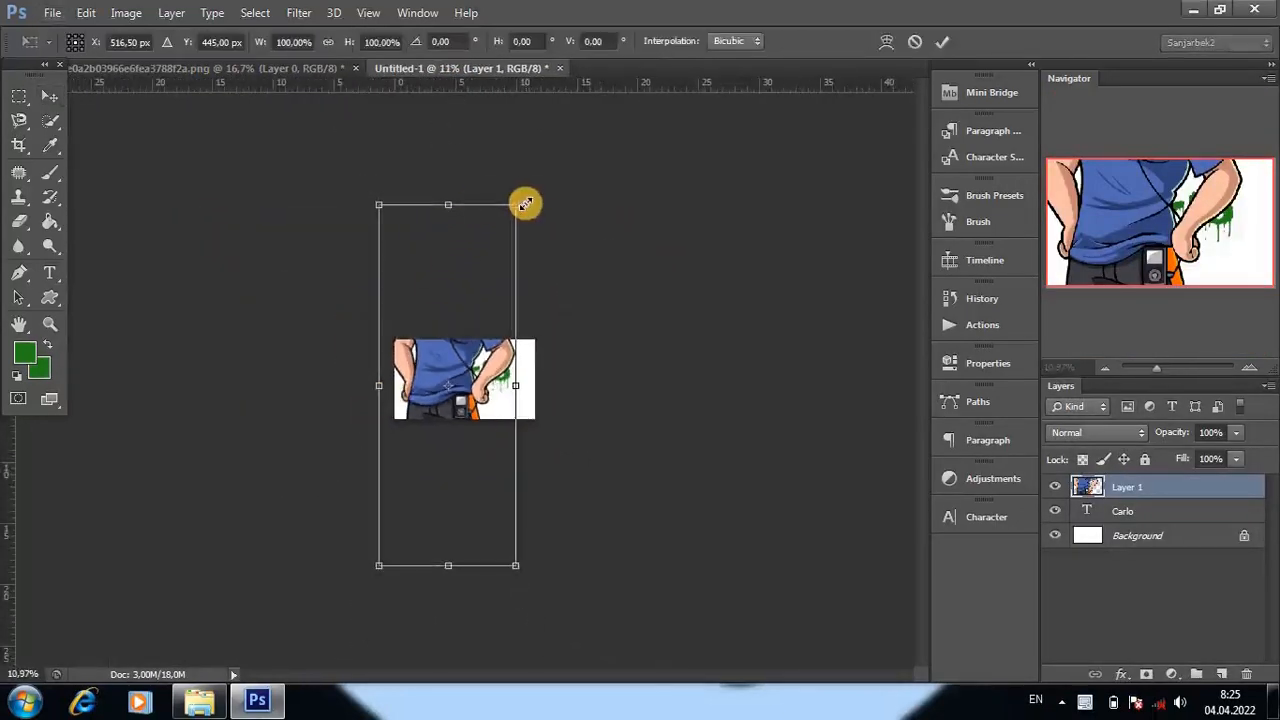
pyautogui.press('Return')
pyautogui.rightClick(1172, 487)
pyautogui.click(871, 220)
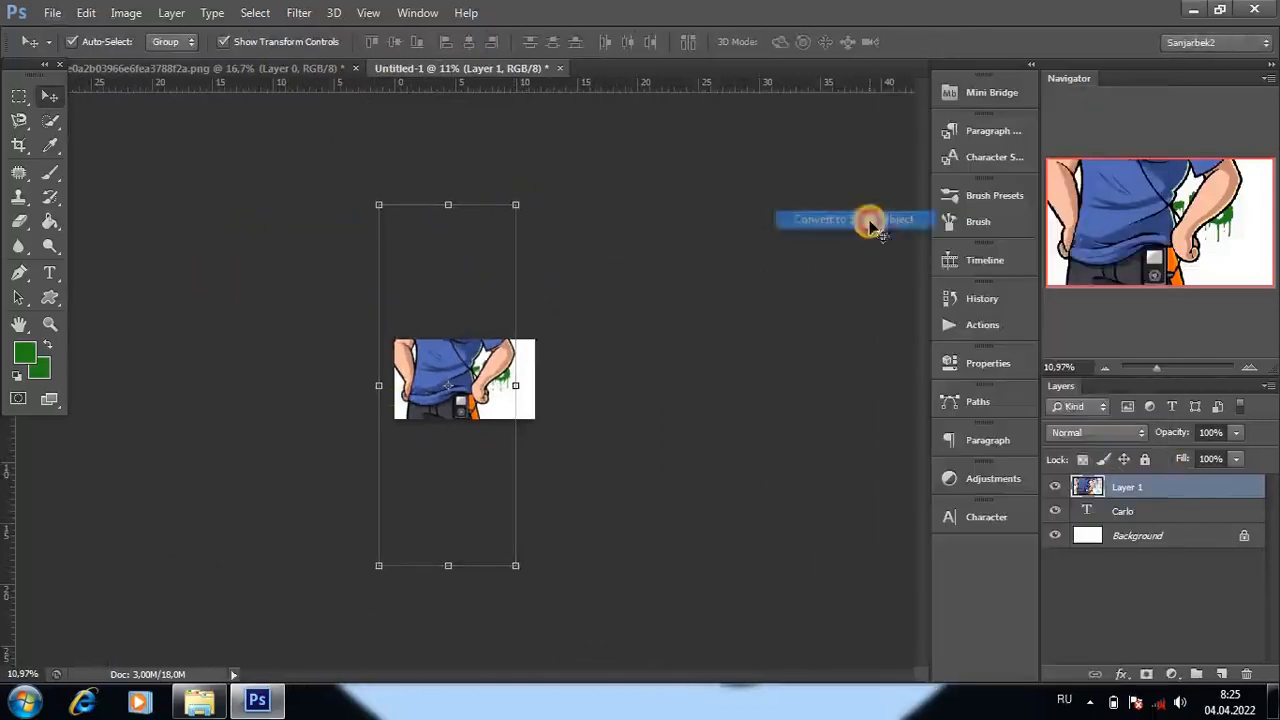
# Step: Scale the character down to fit within the canvas height and place it over the letter C
pyautogui.moveTo(515, 206); pyautogui.dragTo(471, 337)
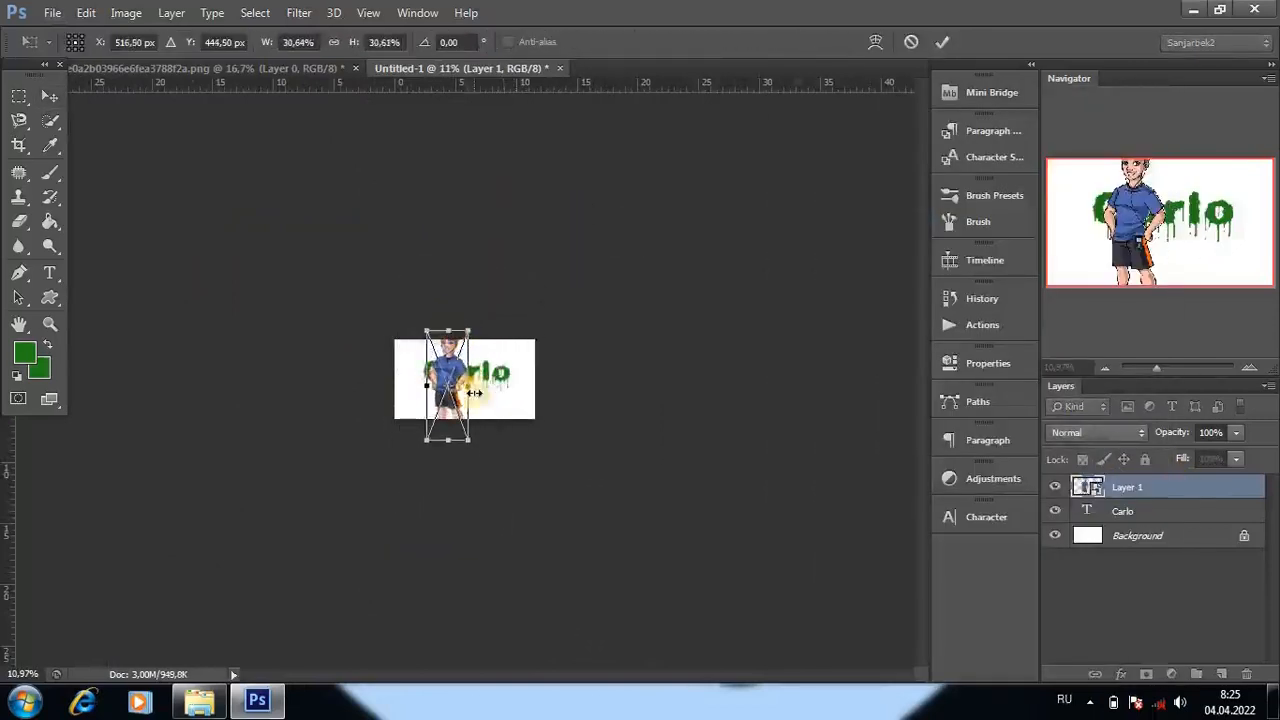
pyautogui.scroll(3, 467, 394)
pyautogui.scroll(4, 467, 394)
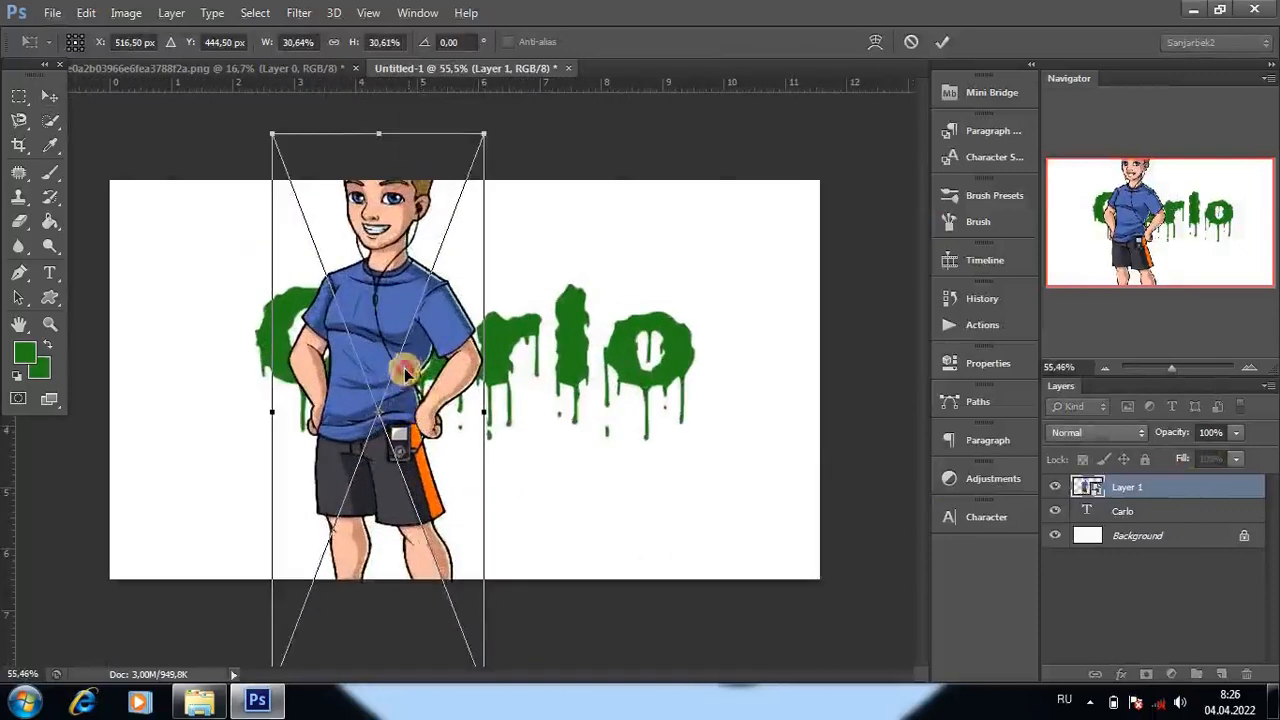
pyautogui.moveTo(438, 141); pyautogui.dragTo(399, 212)
pyautogui.moveTo(333, 288); pyautogui.dragTo(303, 320)
pyautogui.press('Return')
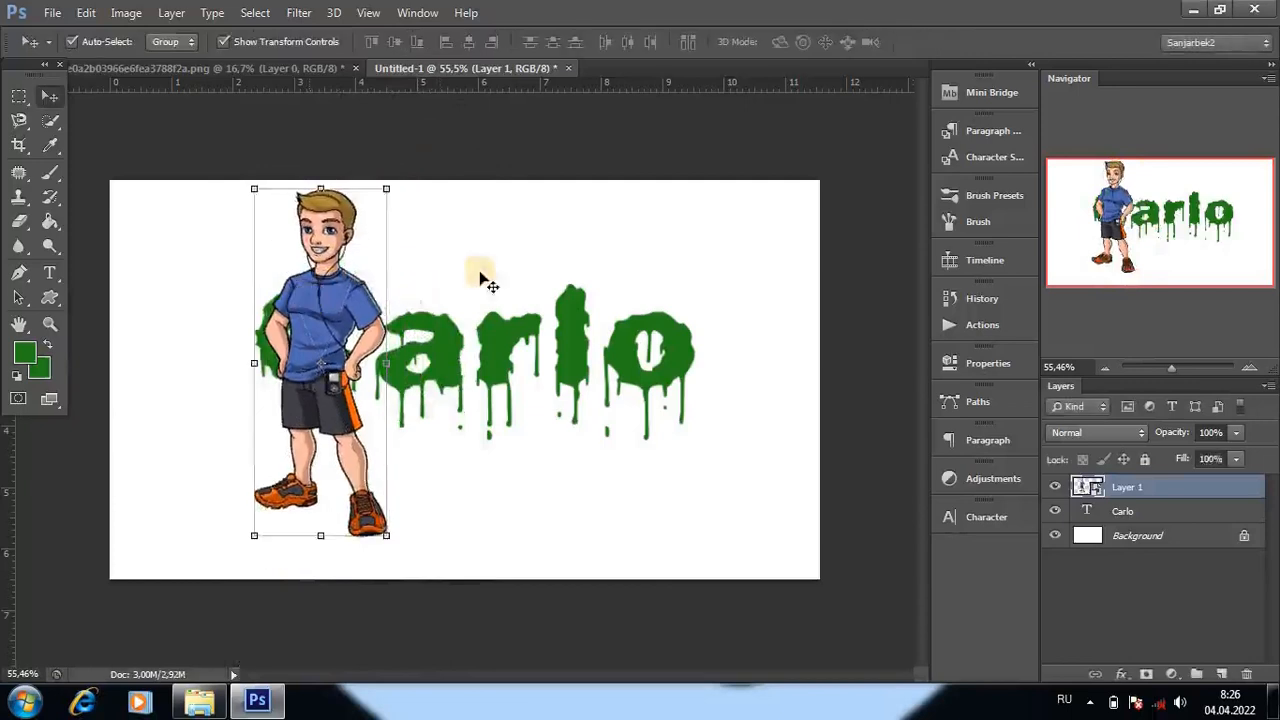
# Step: Shift the character slightly left over the letter C and enlarge it to about 19.8%
pyautogui.scroll(2, 286, 395)
pyautogui.scroll(-1, 420, 387)
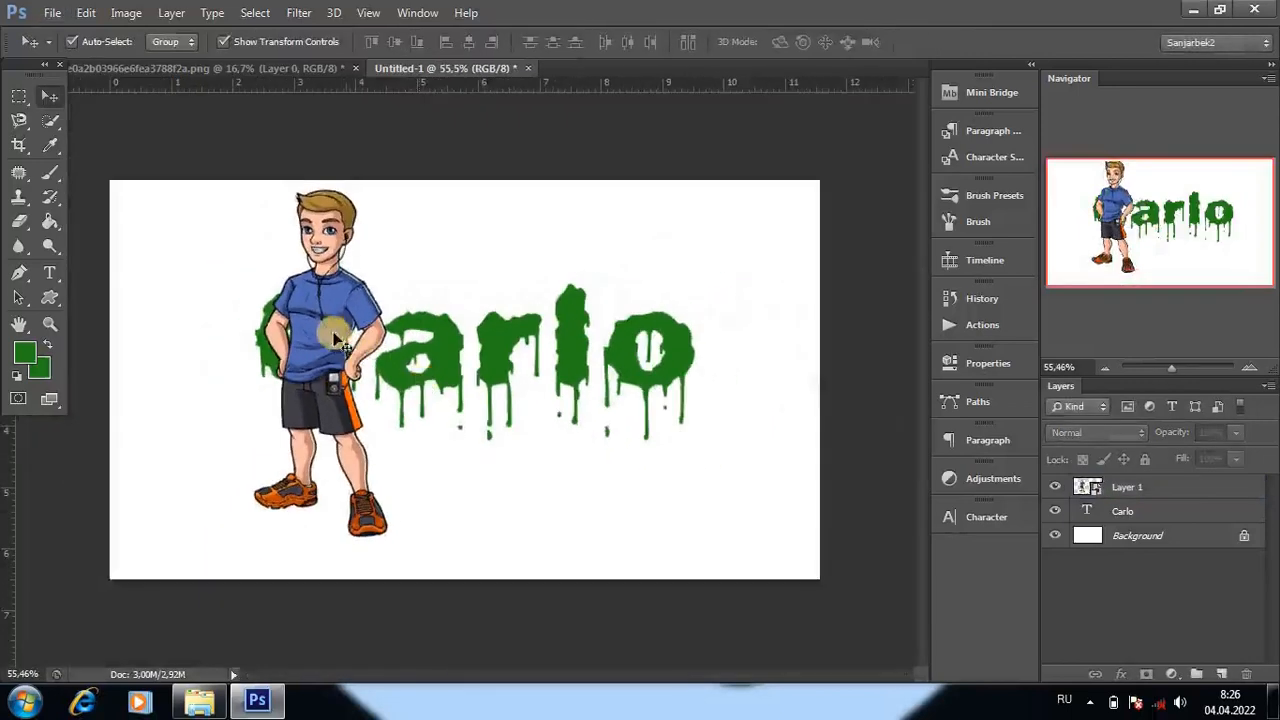
pyautogui.moveTo(326, 338); pyautogui.dragTo(305, 337)
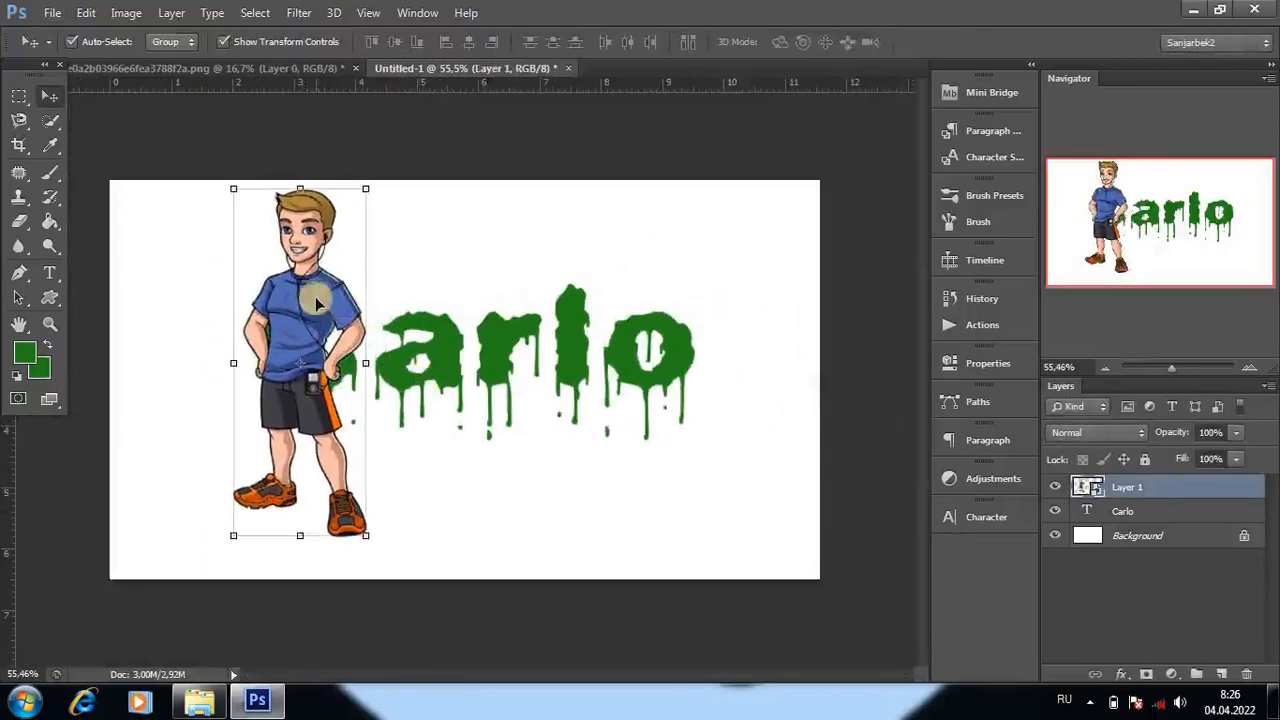
pyautogui.moveTo(366, 192); pyautogui.dragTo(369, 180)
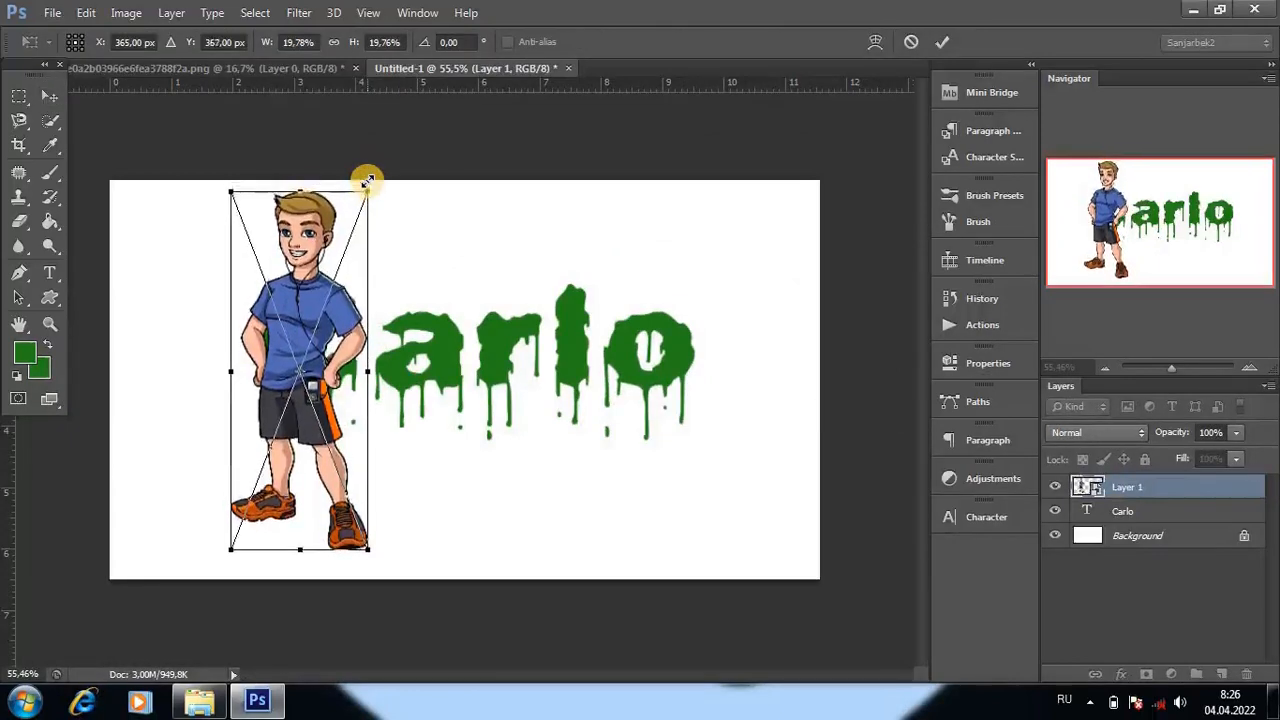
# Step: Fine-tune the character's position over the letter C to X 367 px and Y 356 px, and apply the transform
pyautogui.hotkey('ctrl', 'z')
pyautogui.press('Right')
pyautogui.press('Right')
pyautogui.press('Right')
pyautogui.press('Right')
pyautogui.press('Right')
pyautogui.press('Right')
pyautogui.press('Right')
pyautogui.press('Right')
pyautogui.press('Right')
pyautogui.press('Right')
pyautogui.press('Right')
pyautogui.press('Right')
pyautogui.press('Right')
pyautogui.press('Right')
pyautogui.press('Right')
pyautogui.press('Right')
pyautogui.press('Right')
pyautogui.press('Right')
pyautogui.press('Right')
pyautogui.press('Right')
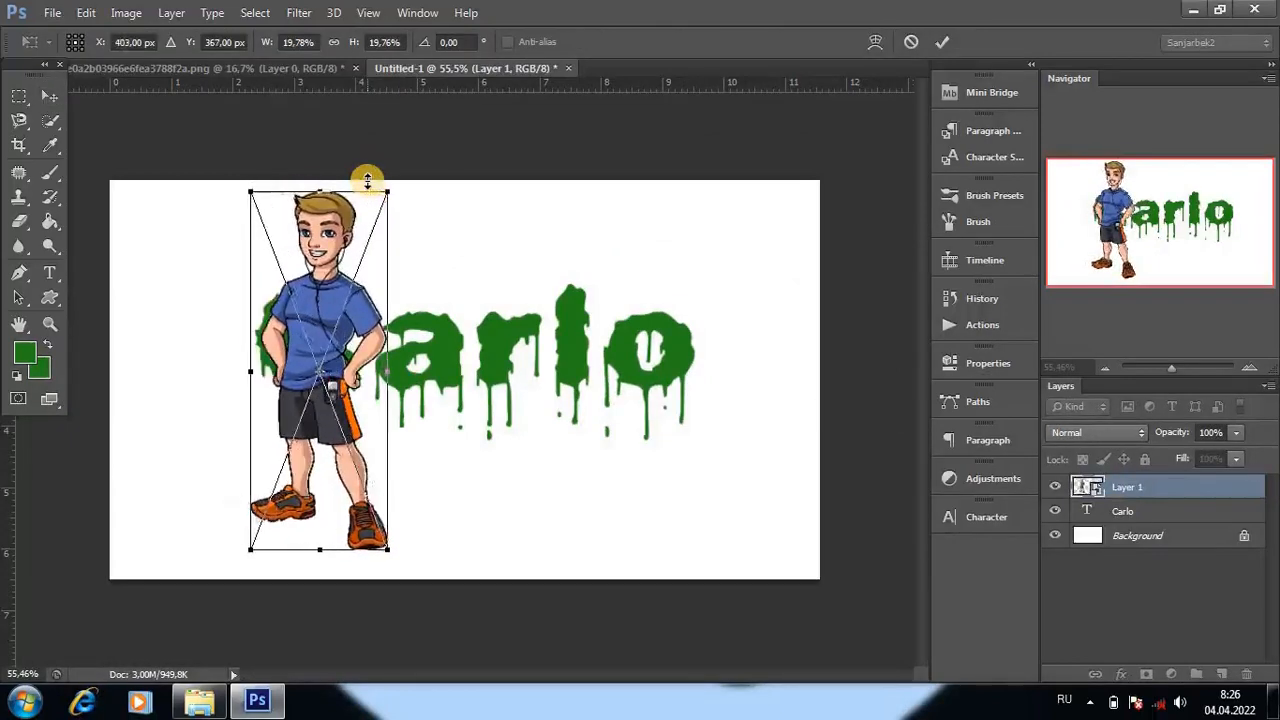
pyautogui.press('Left')
pyautogui.press('Left')
pyautogui.press('Left')
pyautogui.press('Left')
pyautogui.press('Left')
pyautogui.press('Left')
pyautogui.press('Left')
pyautogui.press('Left')
pyautogui.press('Left')
pyautogui.press('Left')
pyautogui.press('Left')
pyautogui.press('Left')
pyautogui.press('Left')
pyautogui.press('Left')
pyautogui.press('Left')
pyautogui.press('Left')
pyautogui.press('Left')
pyautogui.press('Left')
pyautogui.press('Left')
pyautogui.press('Left')
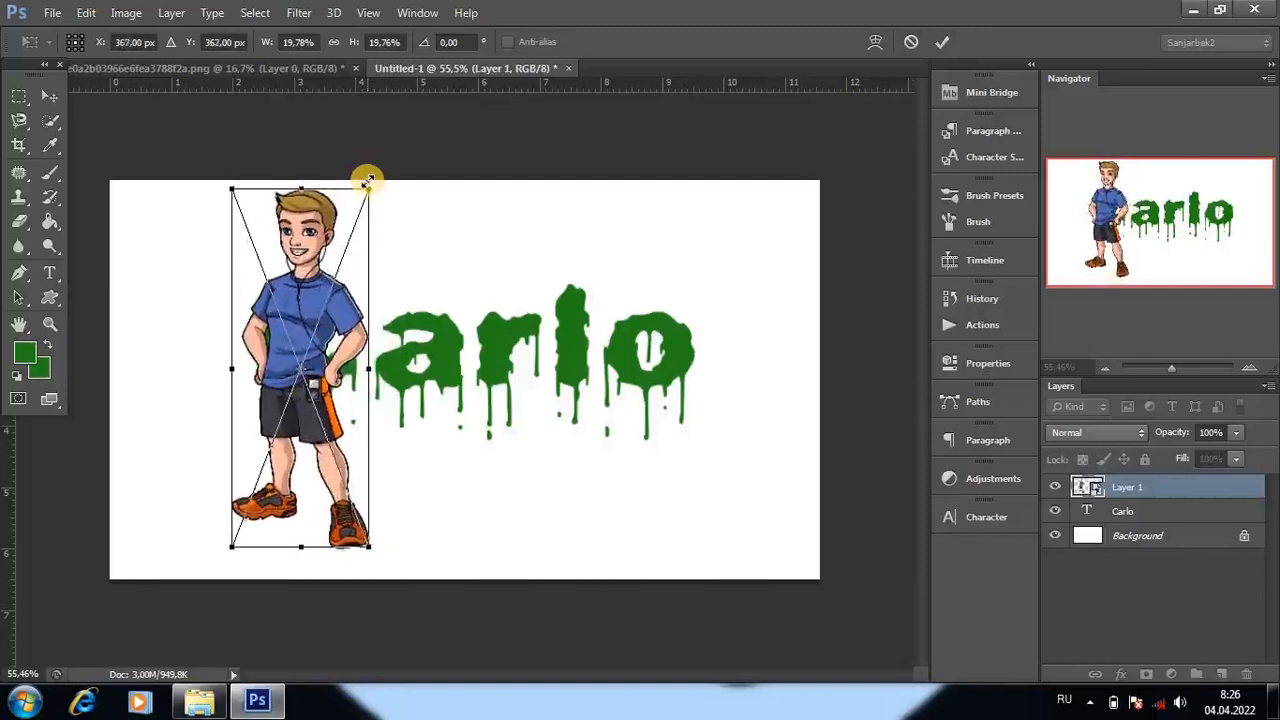
pyautogui.press('Up')
pyautogui.press('Up')
pyautogui.press('Up')
pyautogui.press('Up')
pyautogui.press('Right')
pyautogui.press('Right')
pyautogui.press('Right')
pyautogui.press('Right')
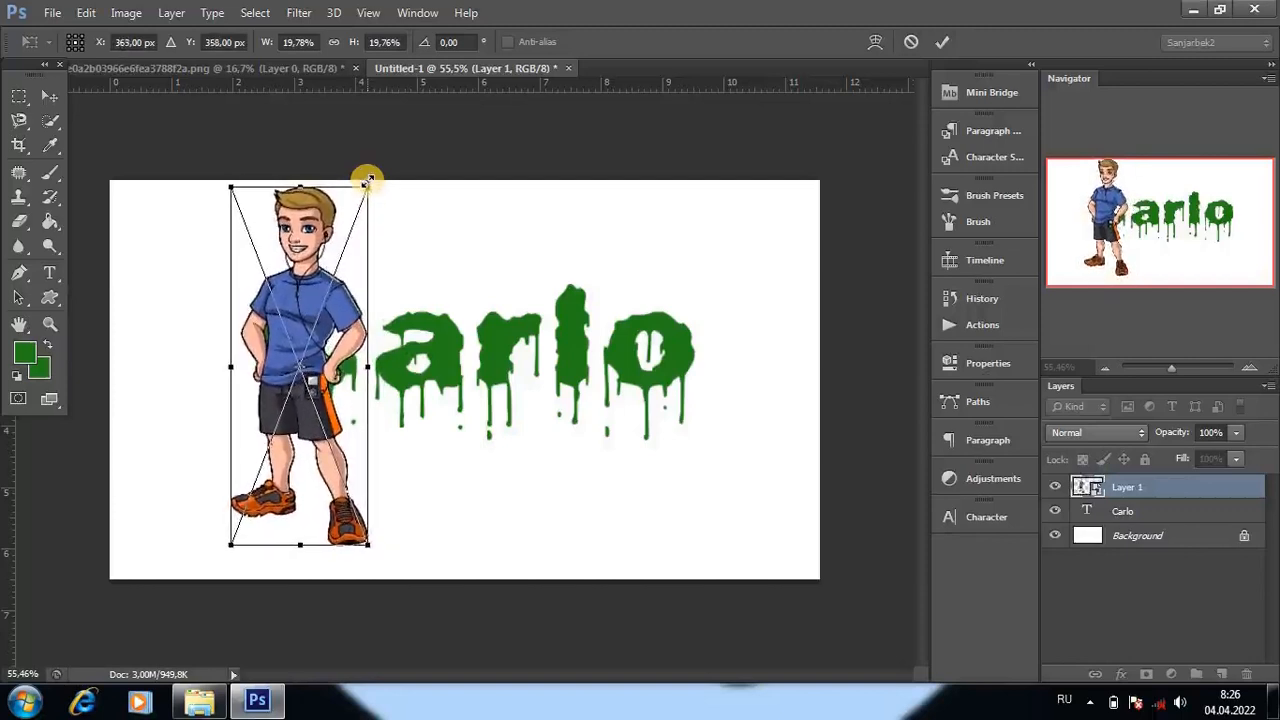
pyautogui.press('Up')
pyautogui.press('Up')
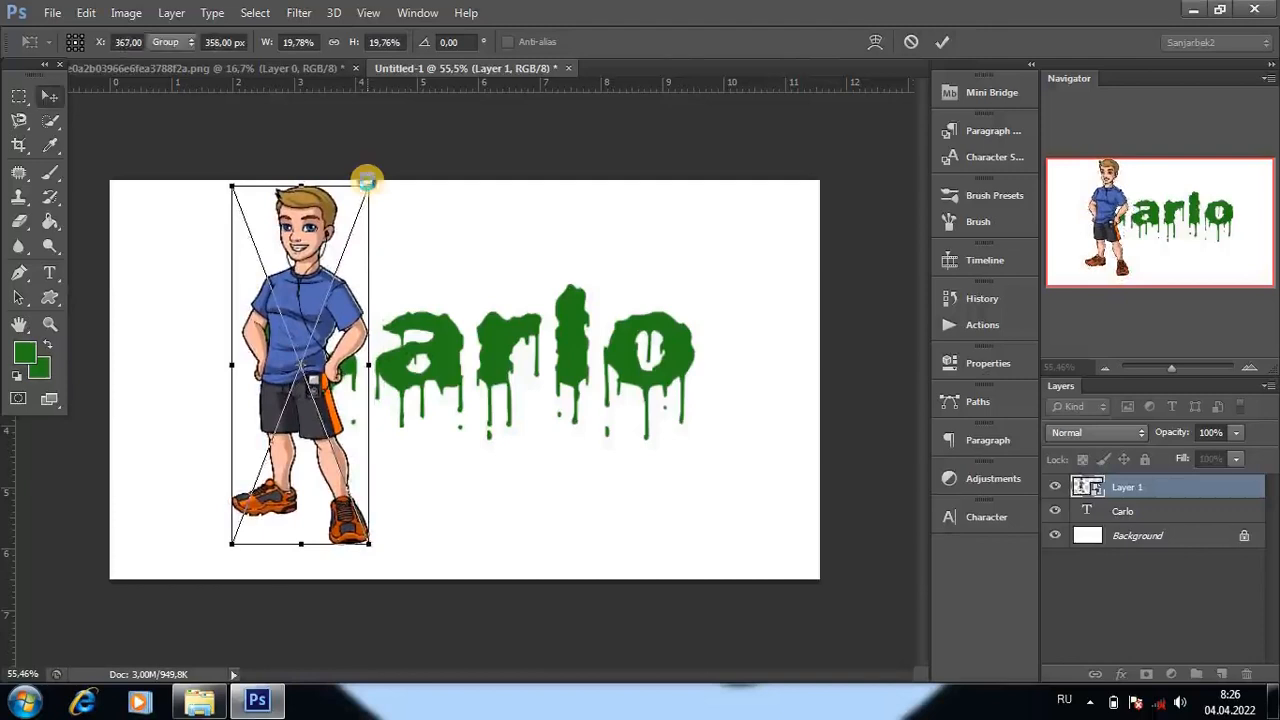
pyautogui.press('Return')
# Step: Lower the character layer's opacity to about 66% to check the letter C beneath, and restore it to 100%
pyautogui.click(1236, 432)
pyautogui.moveTo(1232, 452); pyautogui.dragTo(1203, 460)
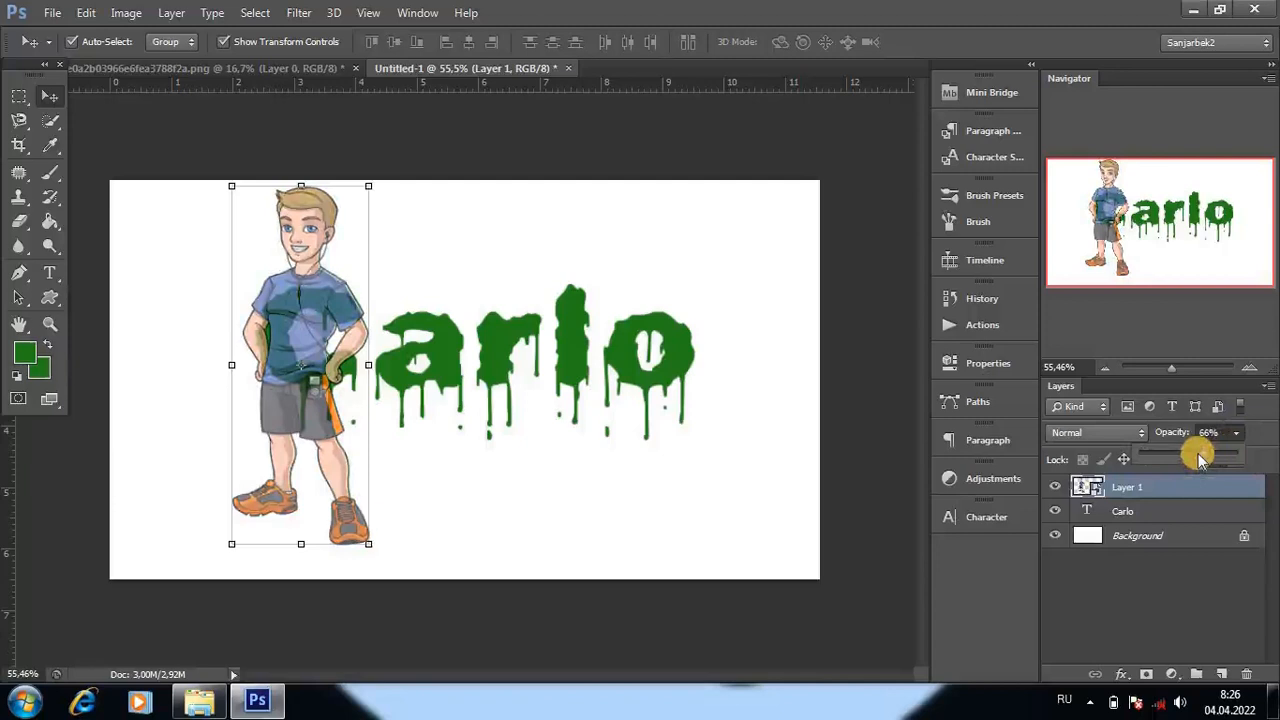
pyautogui.moveTo(1219, 452); pyautogui.dragTo(1250, 460)
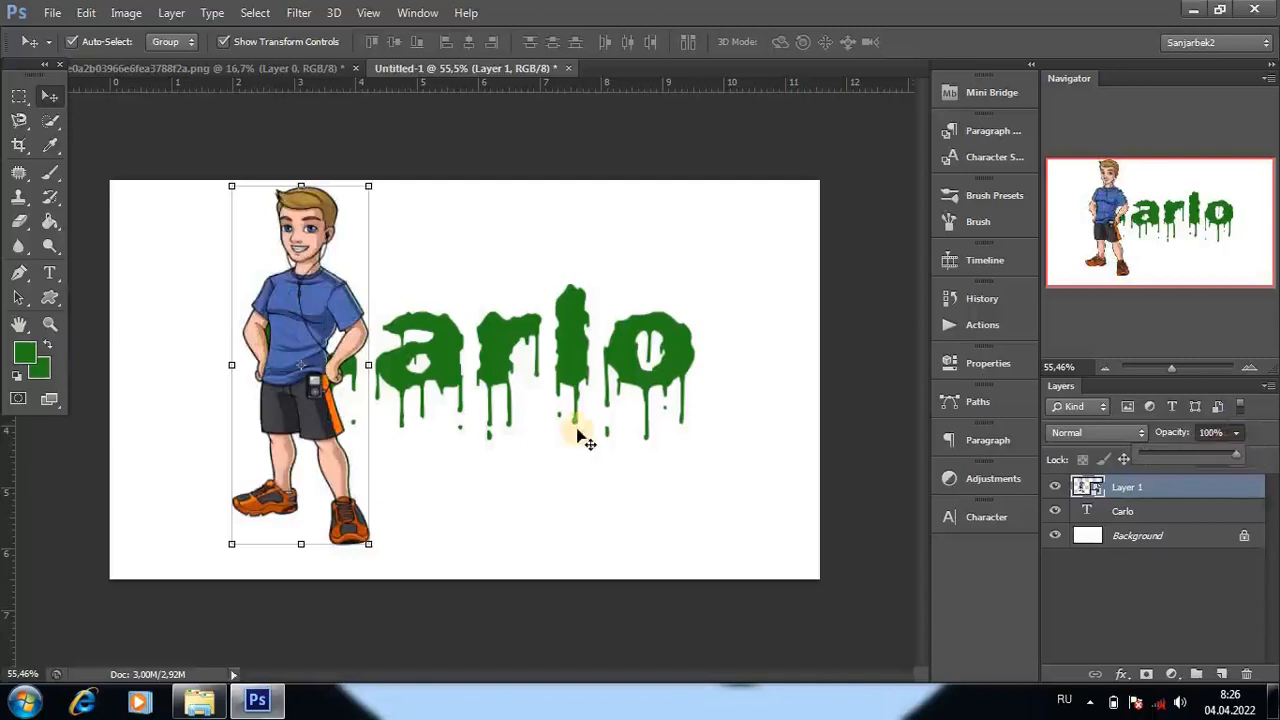
# Step: Load the Carlo text outline as a selection and rasterize the character's layer
pyautogui.click(1128, 489)
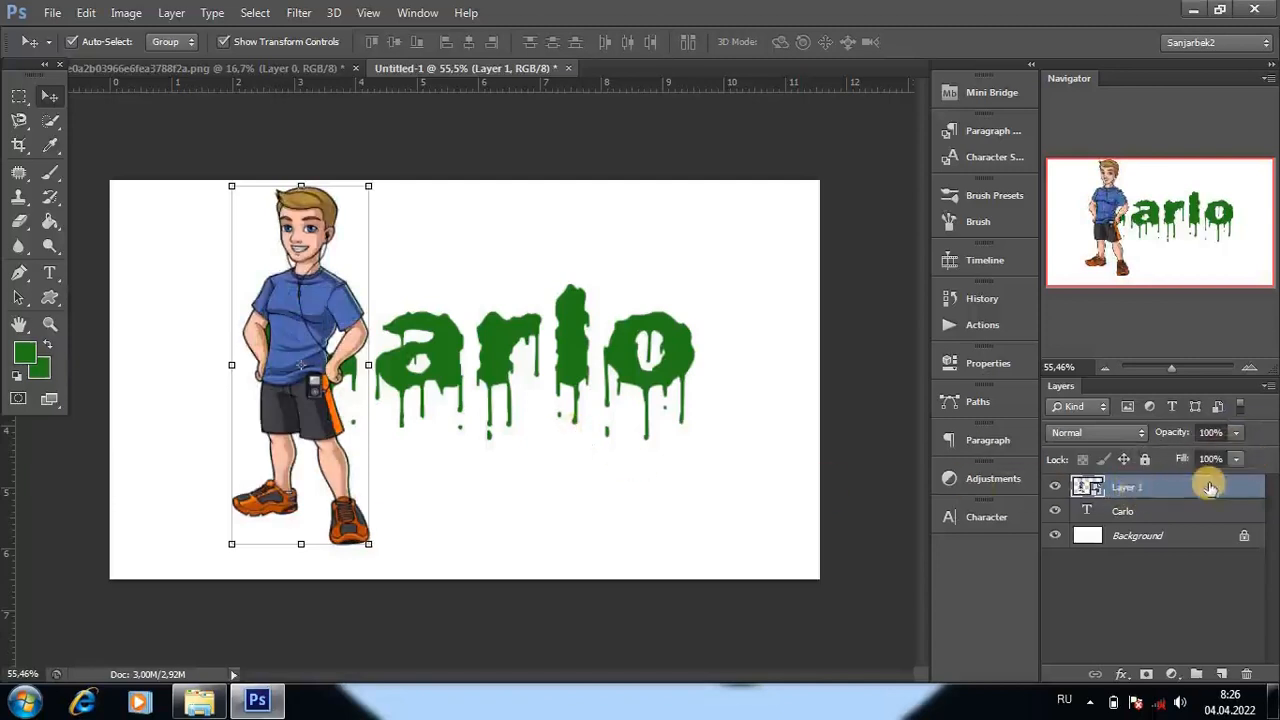
pyautogui.click(1125, 513)
pyautogui.click(1211, 487)
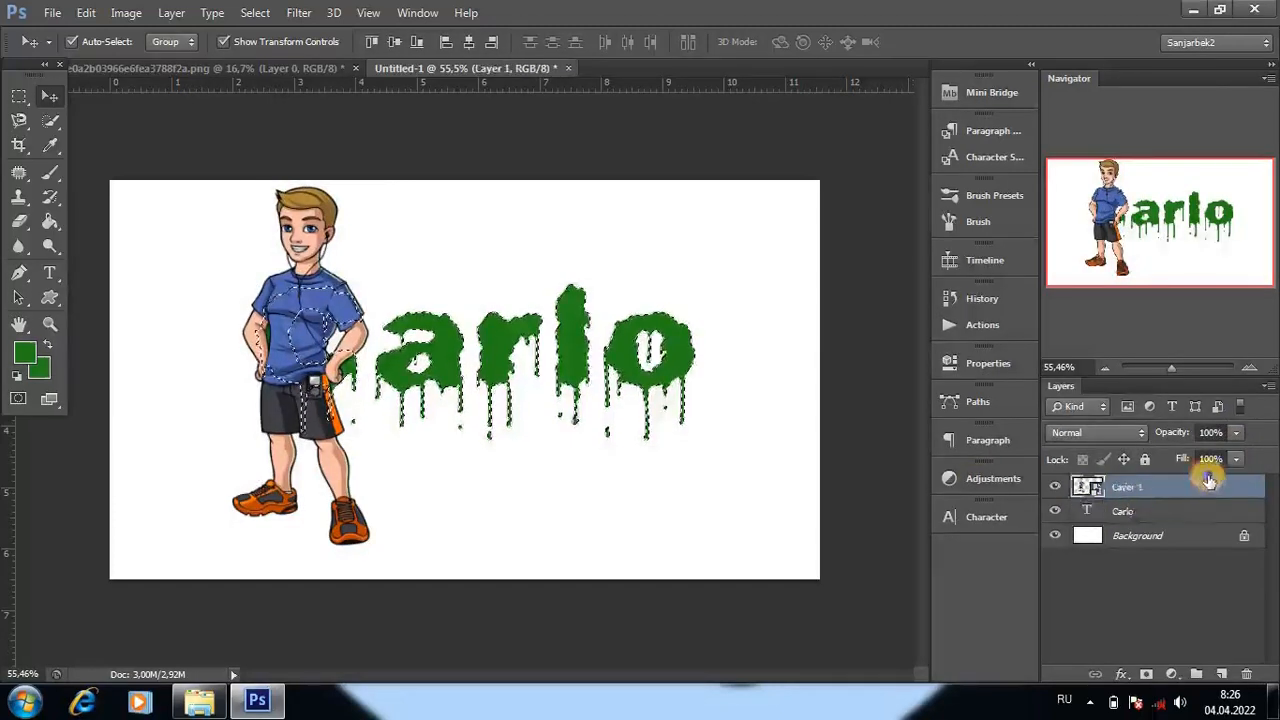
pyautogui.rightClick(1211, 487)
pyautogui.click(872, 273)
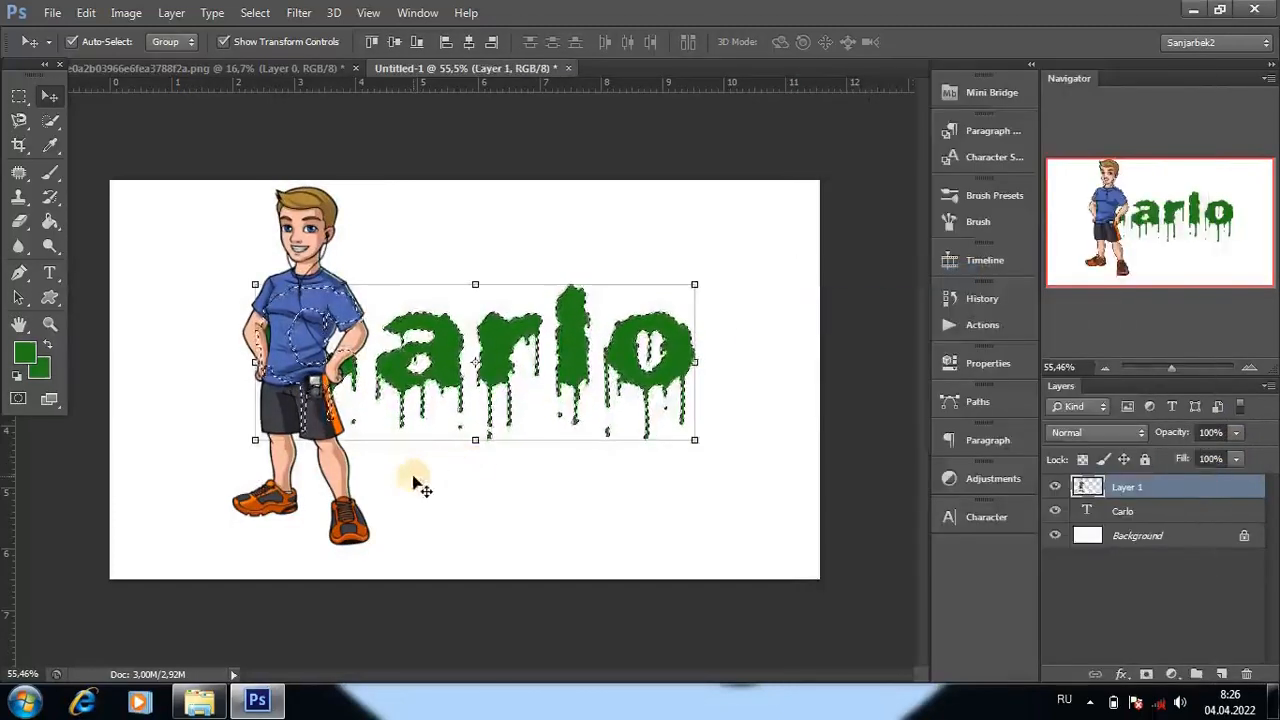
# Step: Invert the selection and erase the character's shoes and legs below the shorts with a size 70 Eraser
pyautogui.press('e')
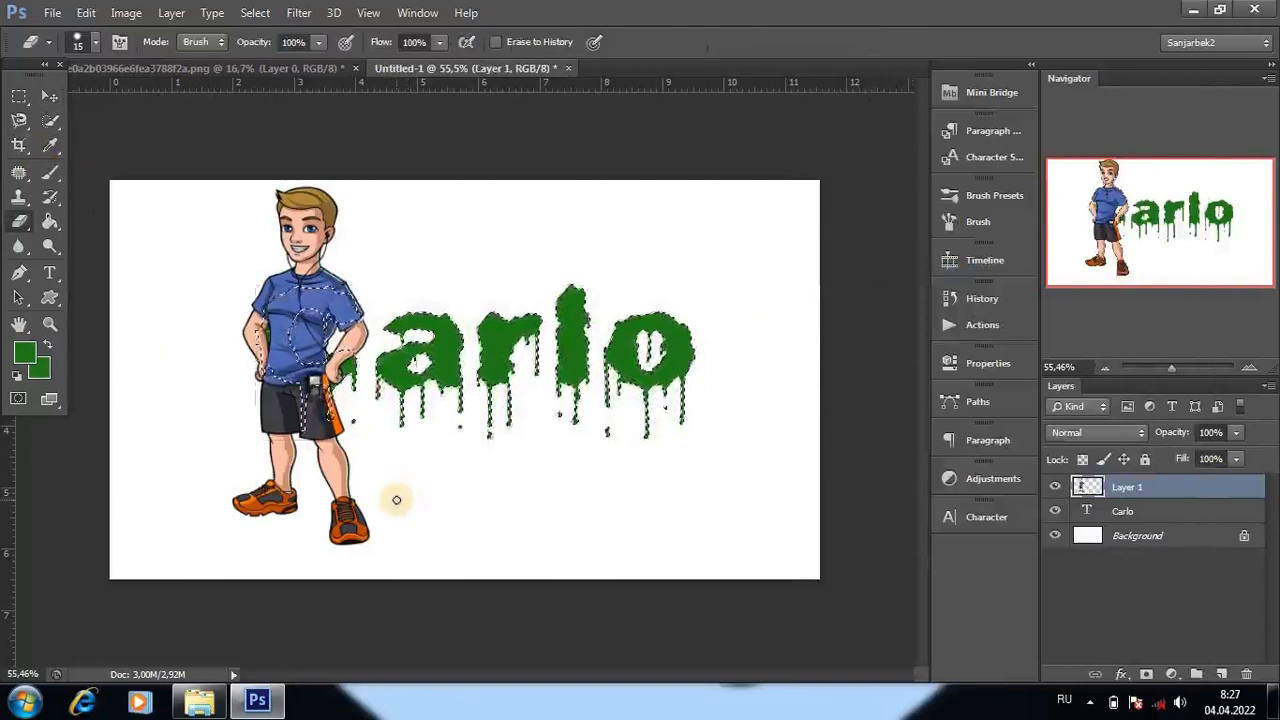
pyautogui.scroll(2, 396, 499)
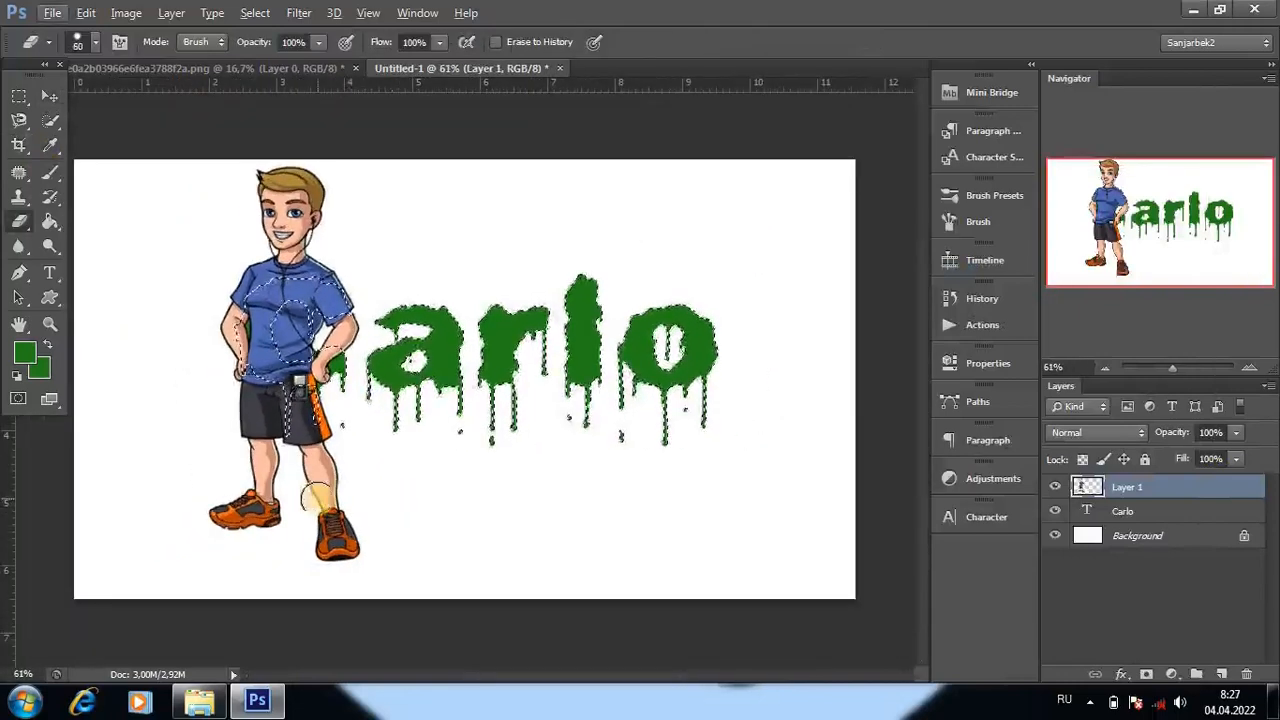
pyautogui.hotkey('ctrl', 'shift', 'i')
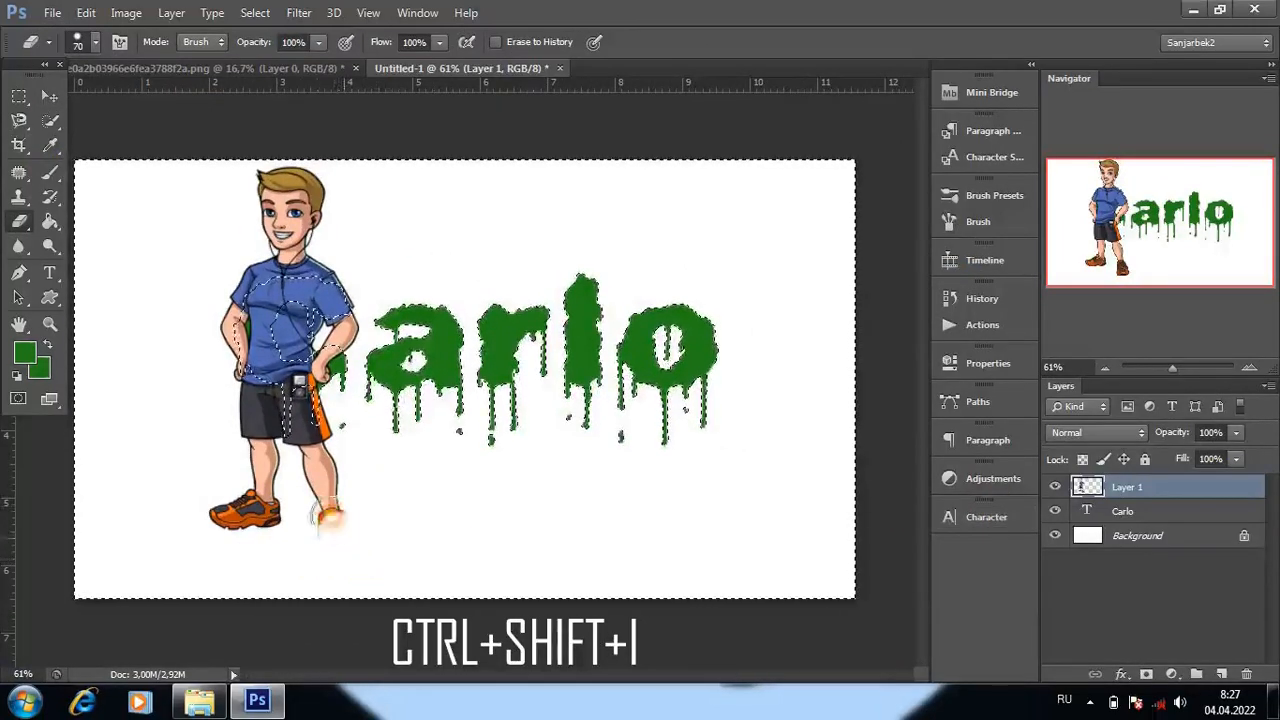
pyautogui.moveTo(328, 515)
pyautogui.mouseDown()
pyautogui.moveTo(207, 530)
pyautogui.moveTo(240, 502)
pyautogui.moveTo(290, 517)
pyautogui.moveTo(343, 504)
pyautogui.moveTo(208, 510)
pyautogui.moveTo(380, 477)
pyautogui.mouseUp()
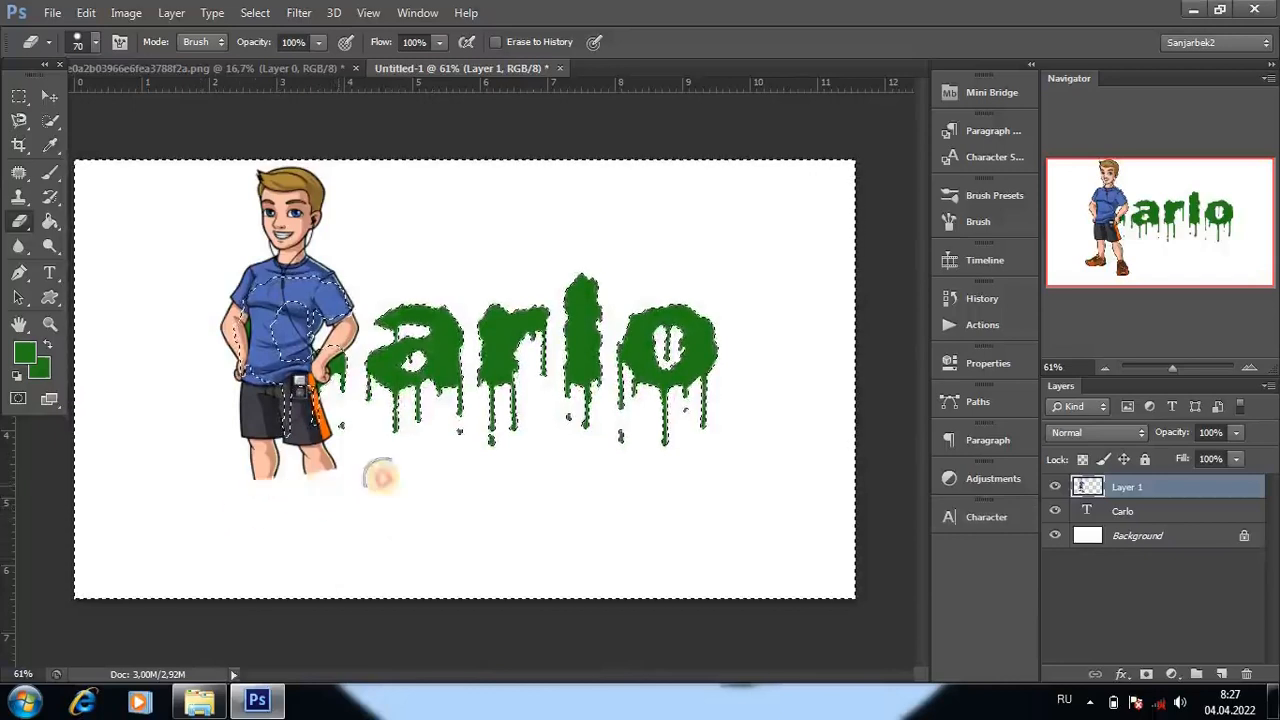
pyautogui.moveTo(268, 462); pyautogui.dragTo(343, 471)
# Step: Erase the parts of the belly, forearm and shorts lying outside the letter C around its opening and drips
pyautogui.scroll(4, 341, 446)
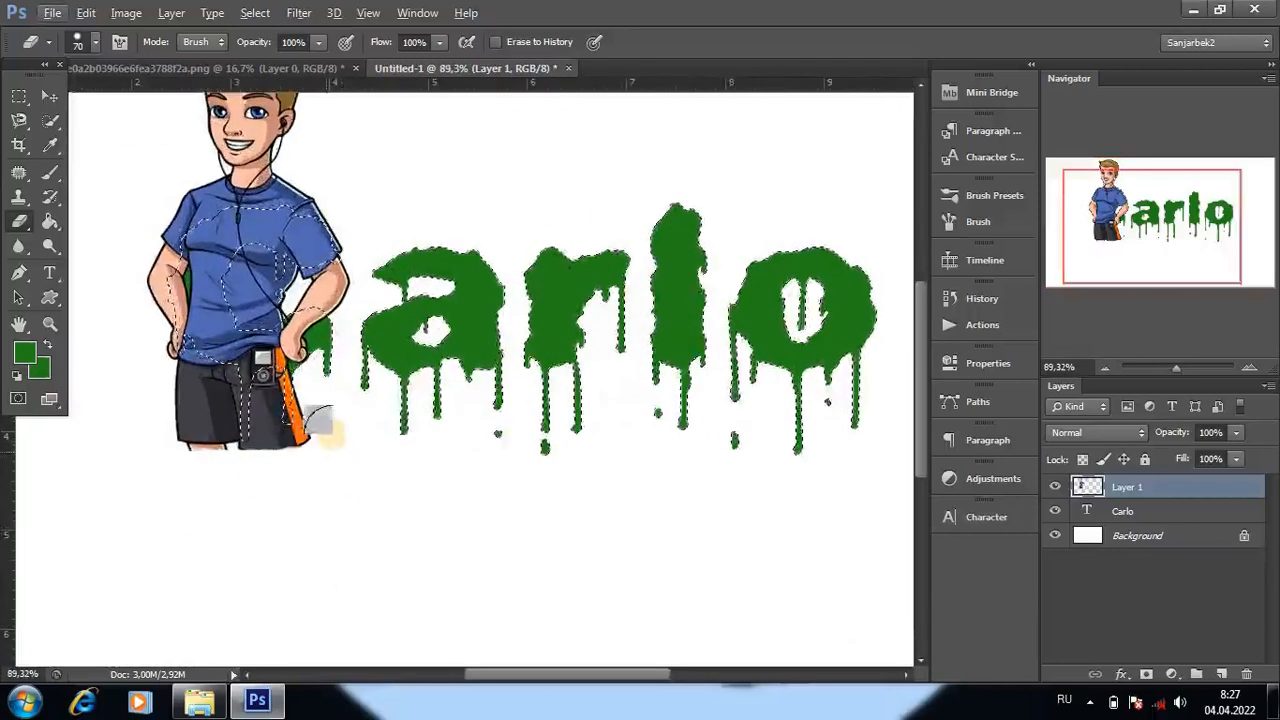
pyautogui.moveTo(370, 417); pyautogui.dragTo(453, 545)
pyautogui.scroll(3, 311, 586)
pyautogui.moveTo(333, 591)
pyautogui.mouseDown()
pyautogui.moveTo(380, 472)
pyautogui.moveTo(425, 592)
pyautogui.moveTo(448, 535)
pyautogui.mouseUp()
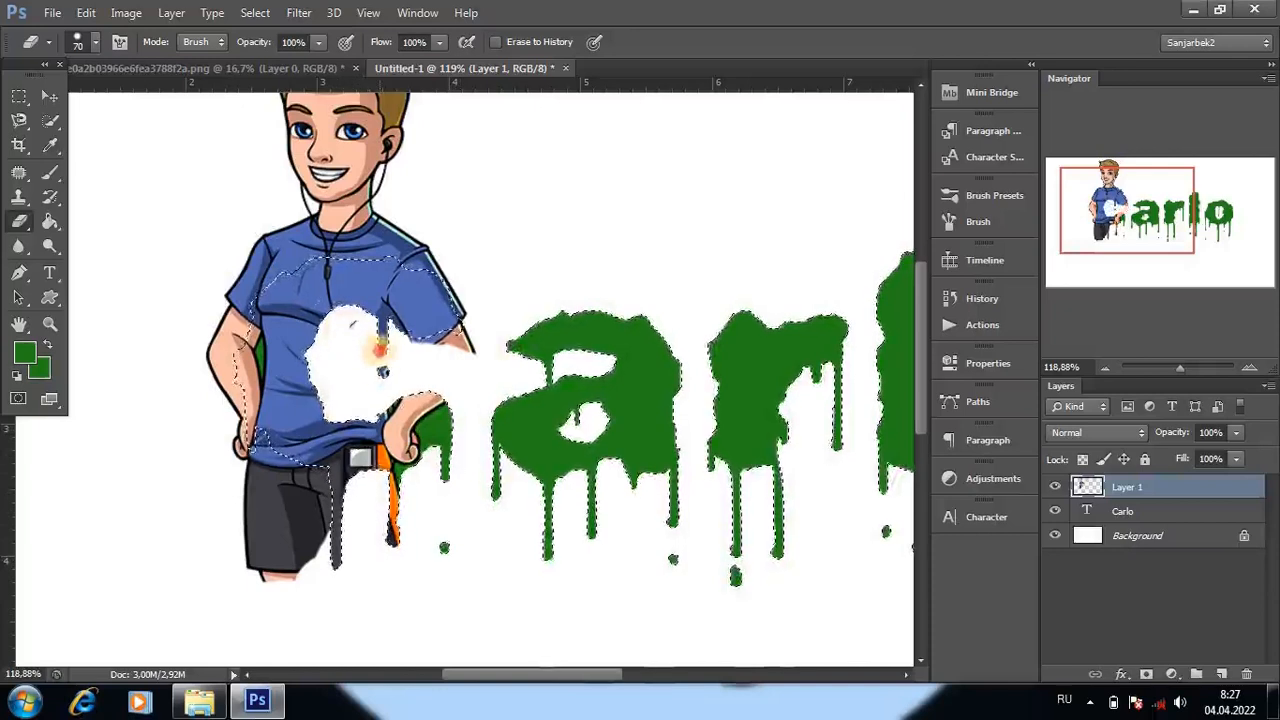
# Step: Erase most of the remaining shorts below the letter C with a size 45 Eraser, keeping the drips
pyautogui.scroll(8, 378, 370)
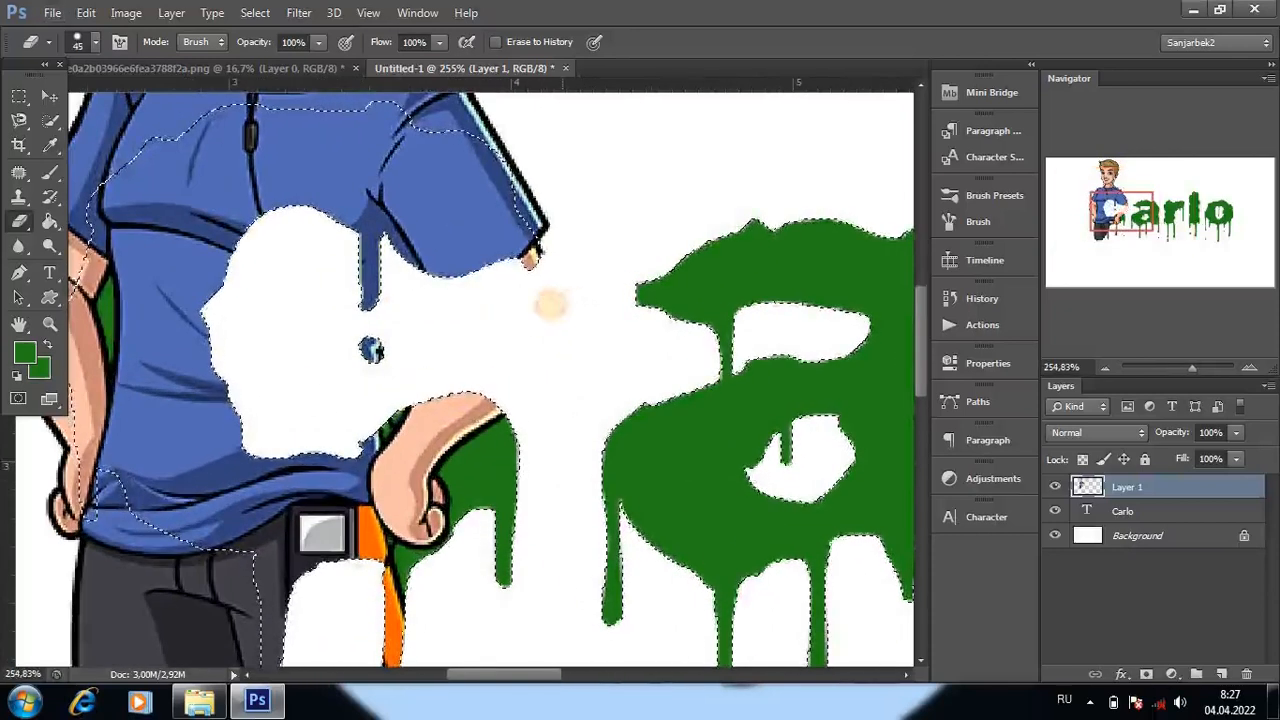
pyautogui.scroll(-4, 470, 368)
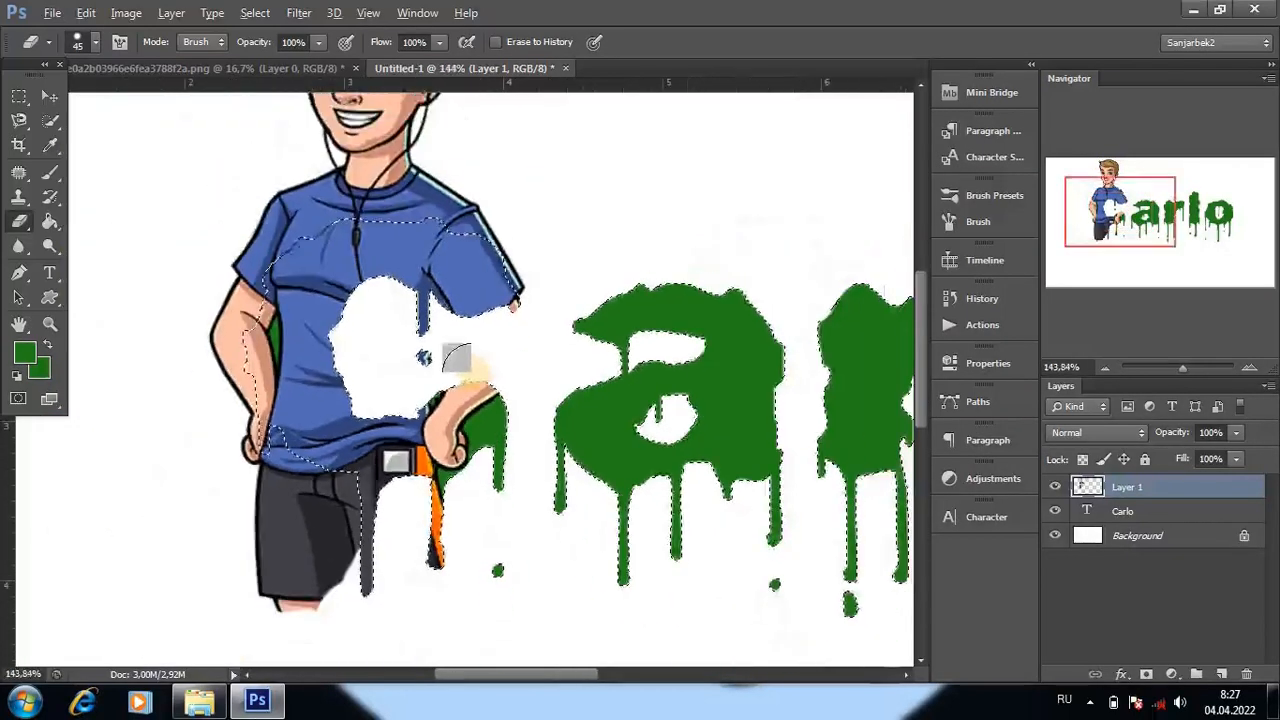
pyautogui.scroll(-3, 458, 365)
pyautogui.hscroll(-3, 458, 365)
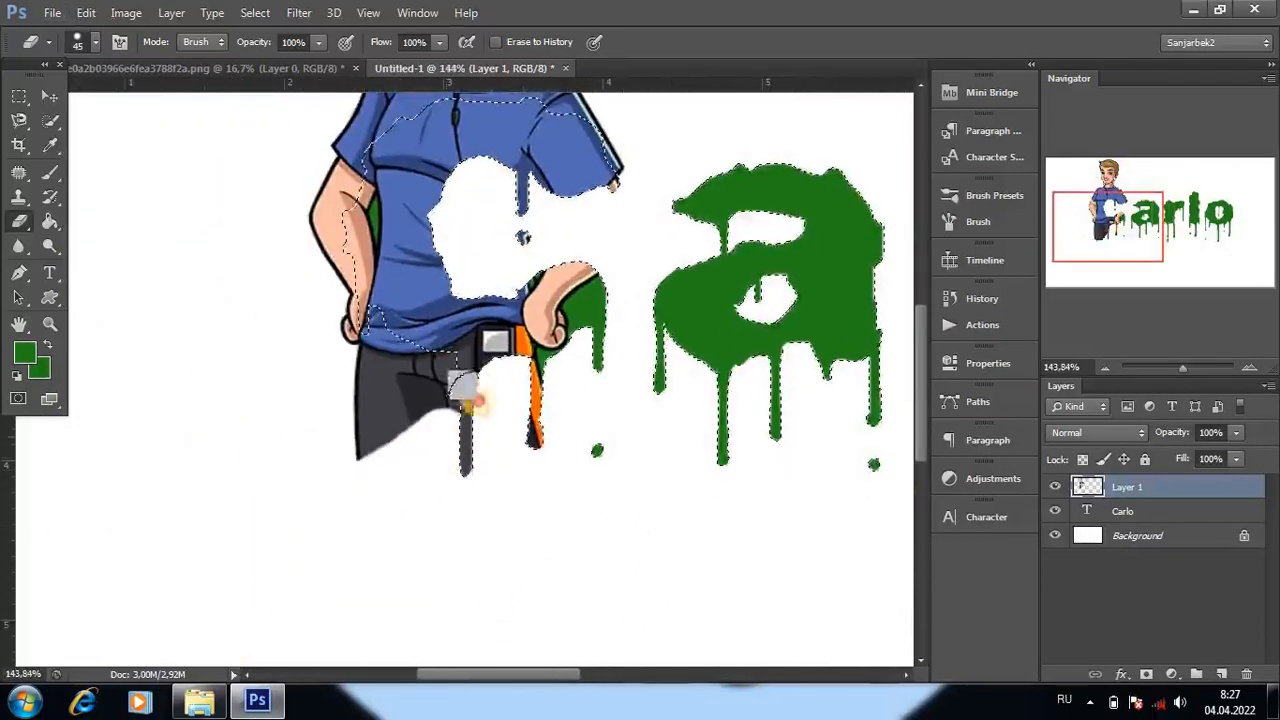
pyautogui.moveTo(467, 400); pyautogui.dragTo(455, 365)
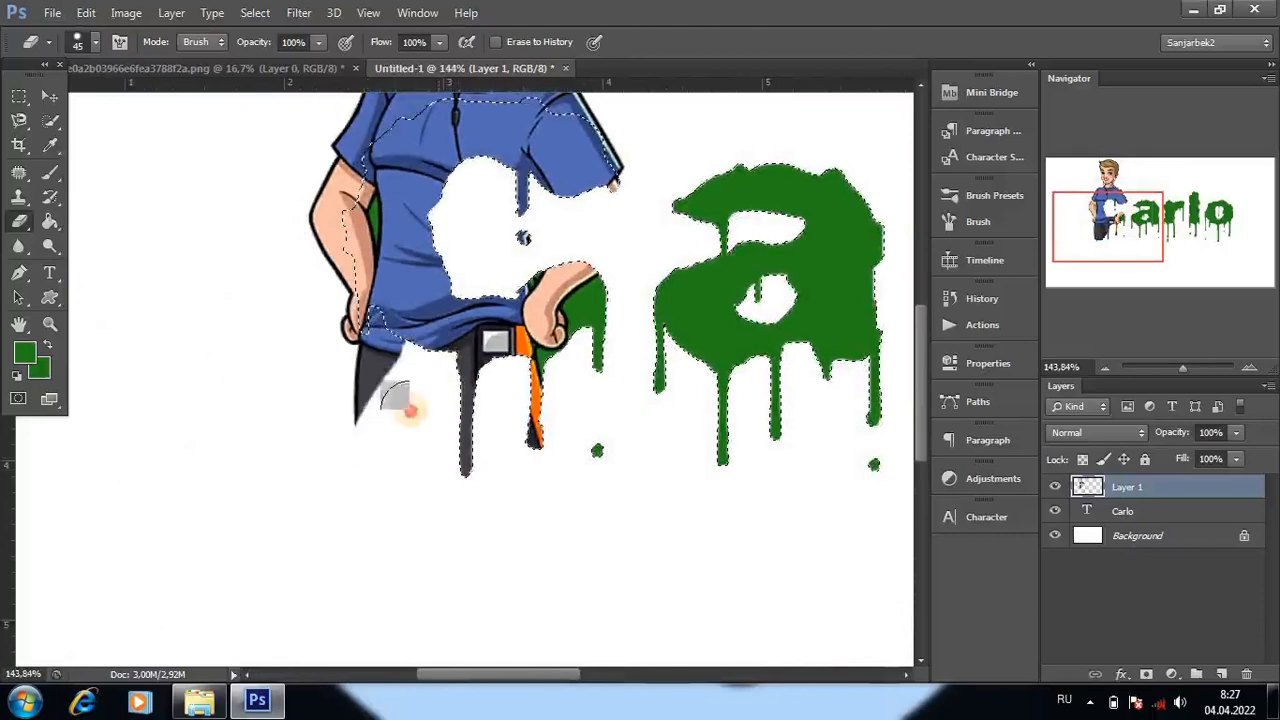
# Step: Erase the leftover shorts and shirt hem below the letter C beside the character's fist, using a size 9 Eraser
pyautogui.scroll(3, 370, 393)
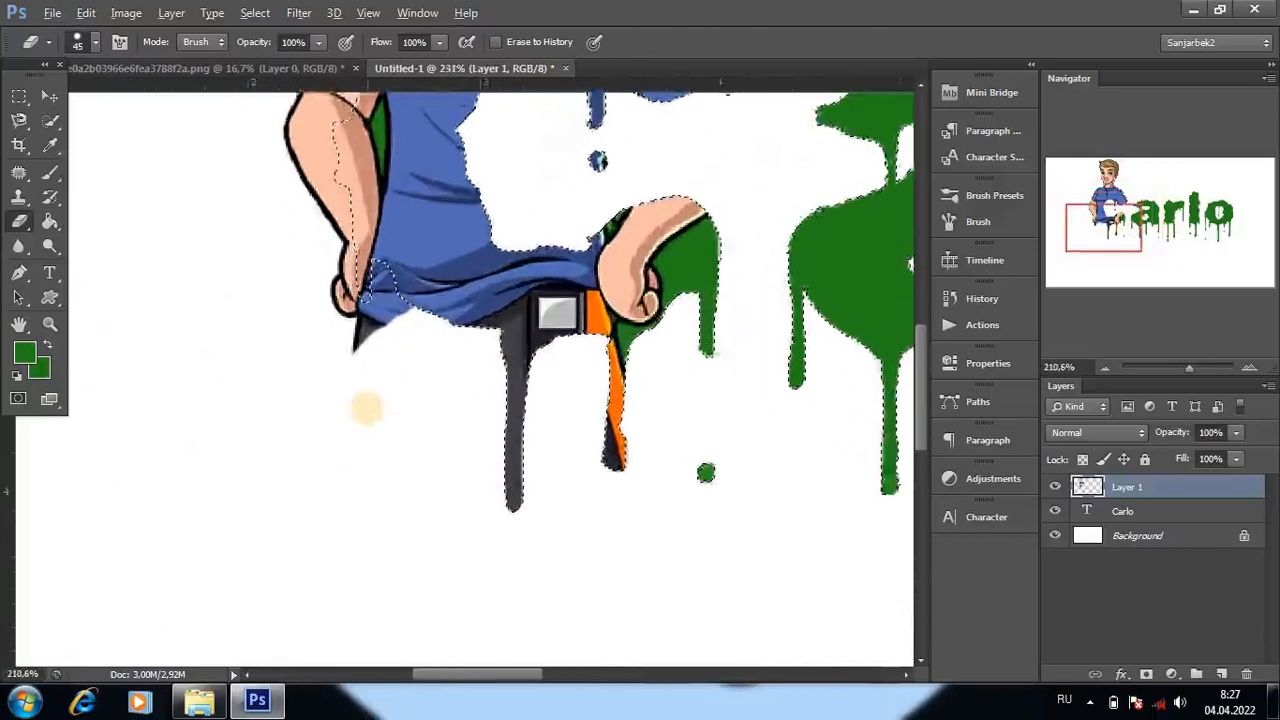
pyautogui.press('[')
pyautogui.press('[')
pyautogui.scroll(4, 352, 398)
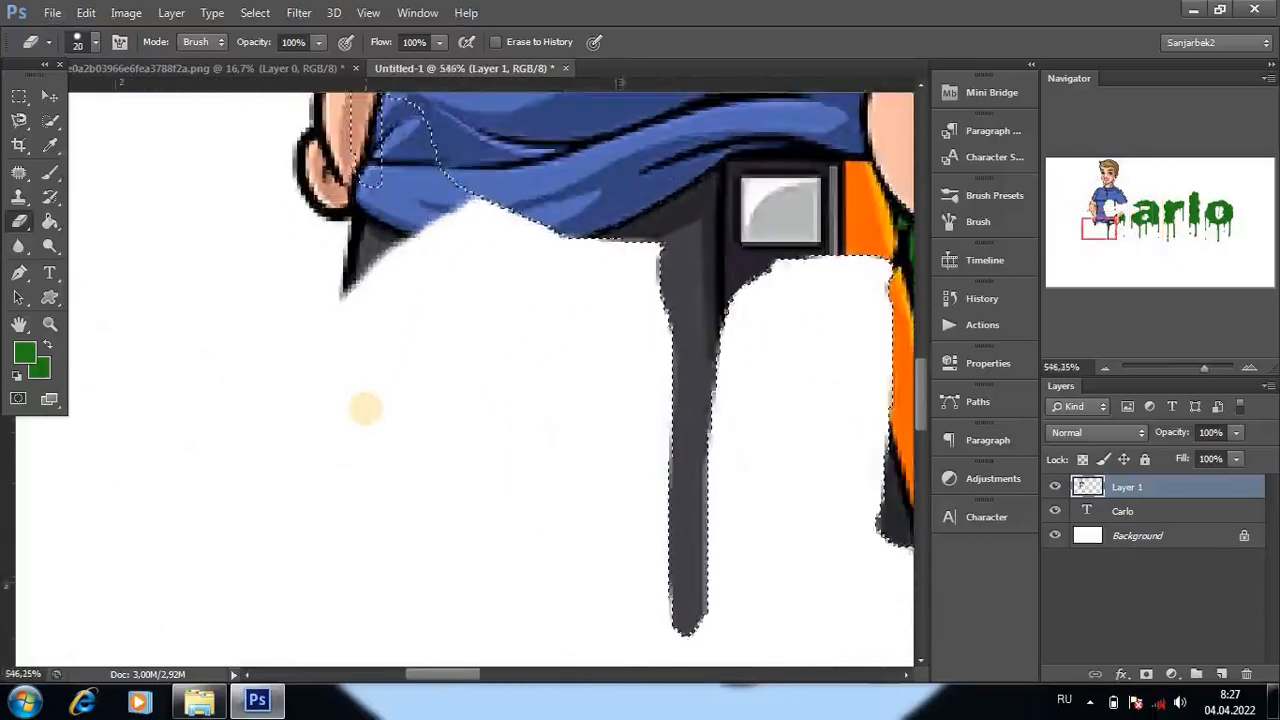
pyautogui.press('[')
pyautogui.press('[')
pyautogui.moveTo(376, 504)
pyautogui.mouseDown()
pyautogui.moveTo(346, 492)
pyautogui.moveTo(346, 468)
pyautogui.moveTo(386, 398)
pyautogui.moveTo(350, 394)
pyautogui.moveTo(360, 406)
pyautogui.moveTo(450, 305)
pyautogui.moveTo(348, 448)
pyautogui.moveTo(393, 413)
pyautogui.mouseUp()
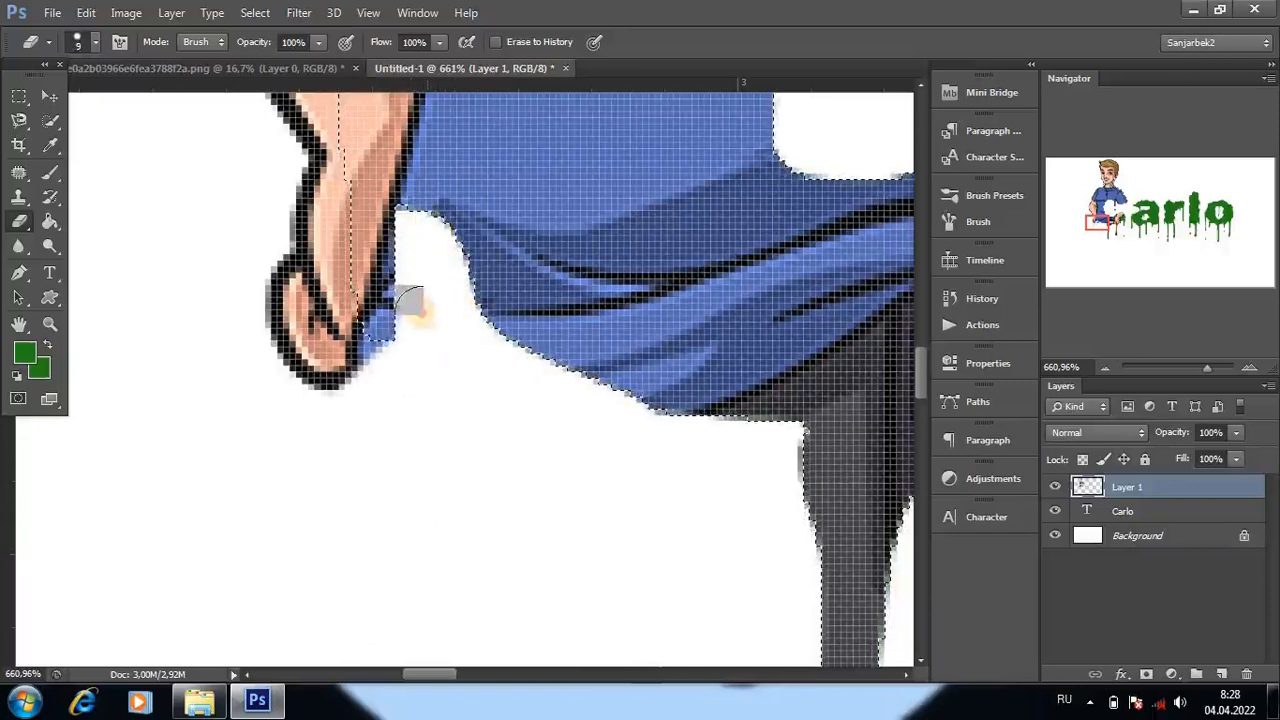
pyautogui.scroll(-8, 455, 364)
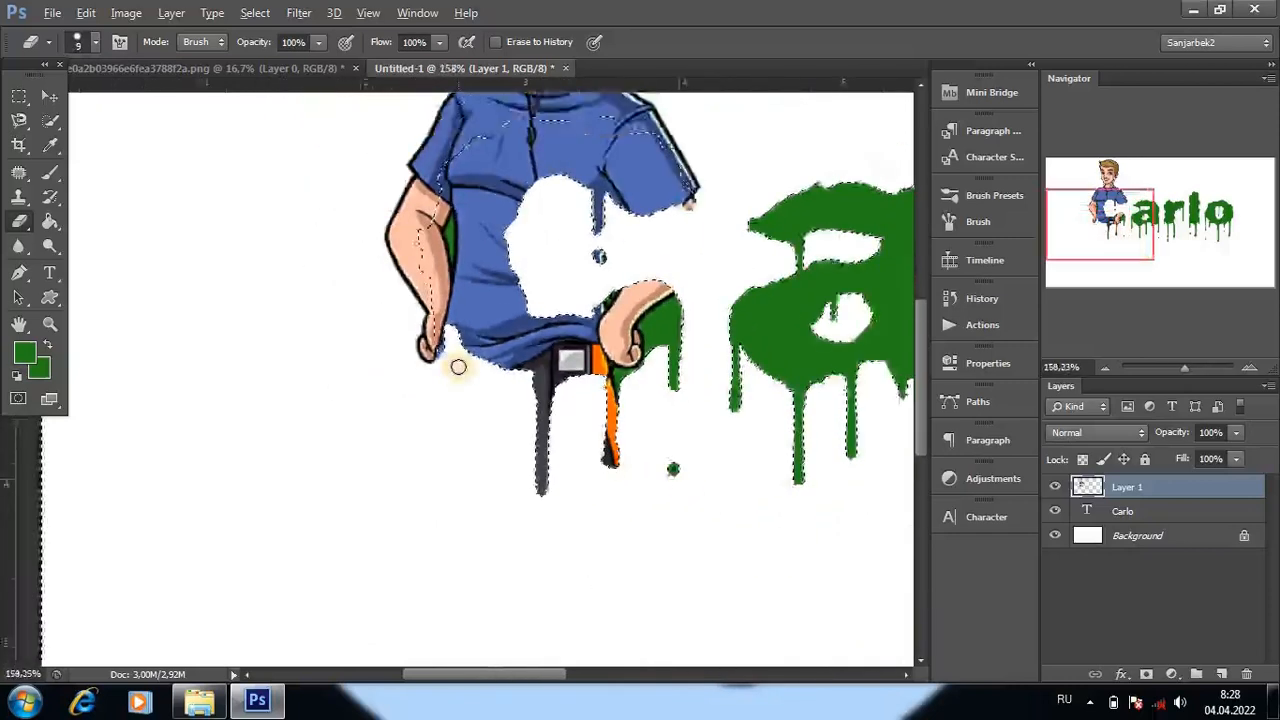
pyautogui.scroll(8, 440, 374)
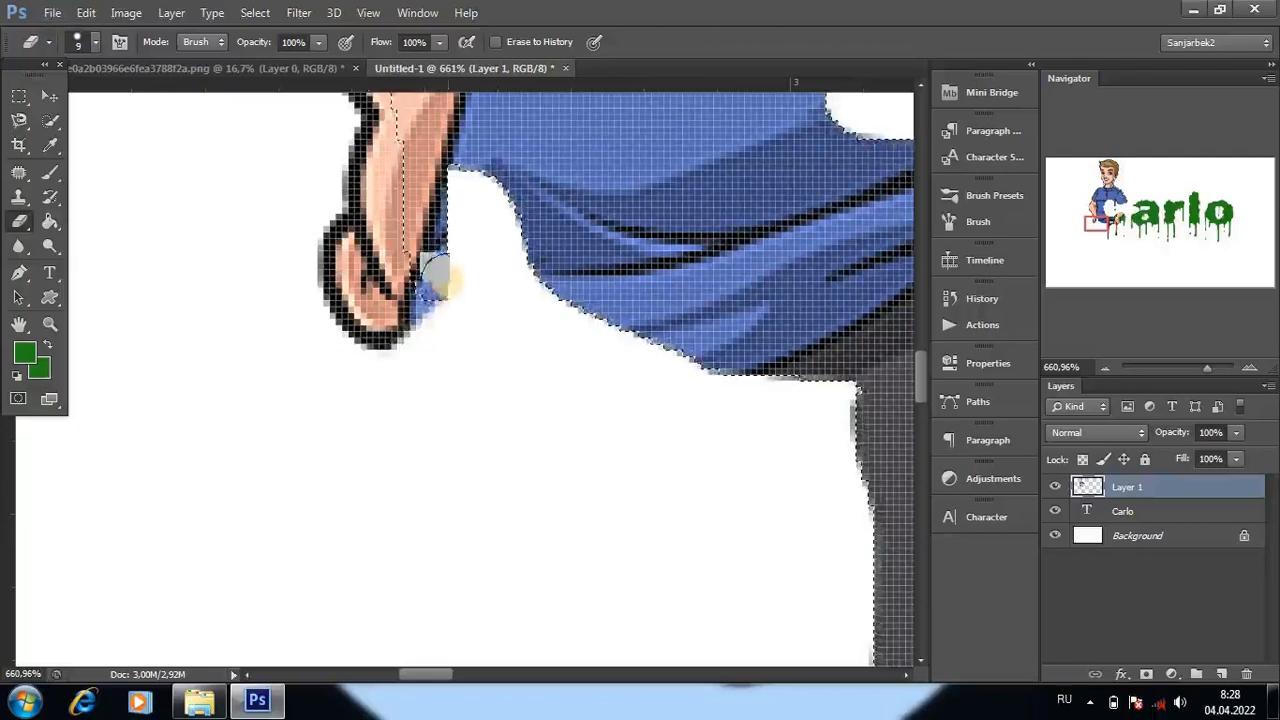
pyautogui.scroll(-7, 443, 400)
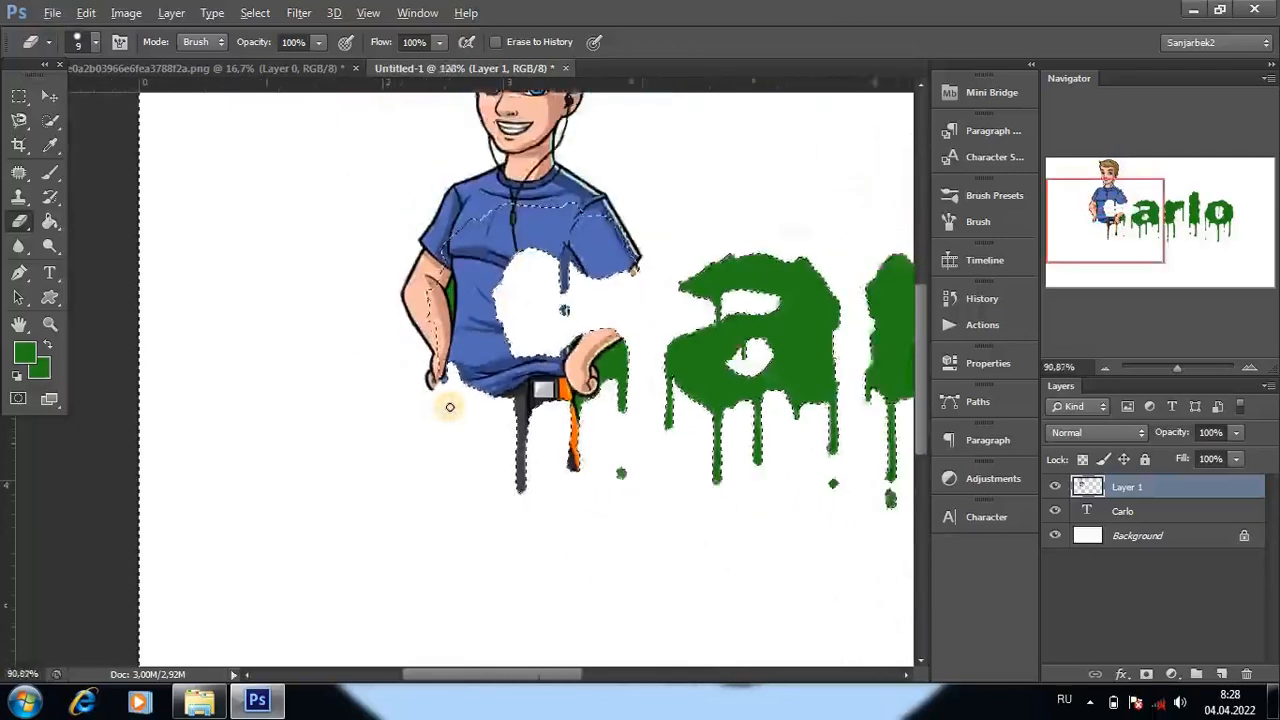
# Step: Erase the character's fist hanging below the forearm outside the letter C, keeping the drip, and clear the selection
pyautogui.scroll(-4, 450, 407)
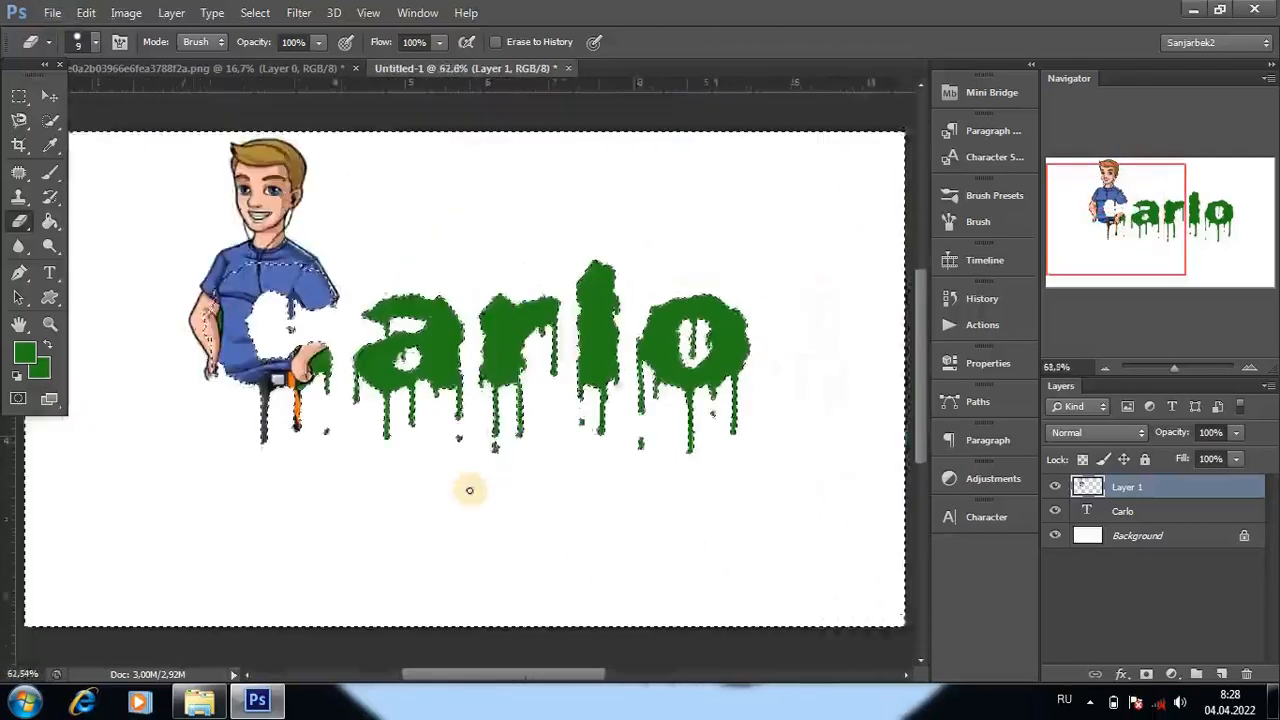
pyautogui.scroll(8, 312, 466)
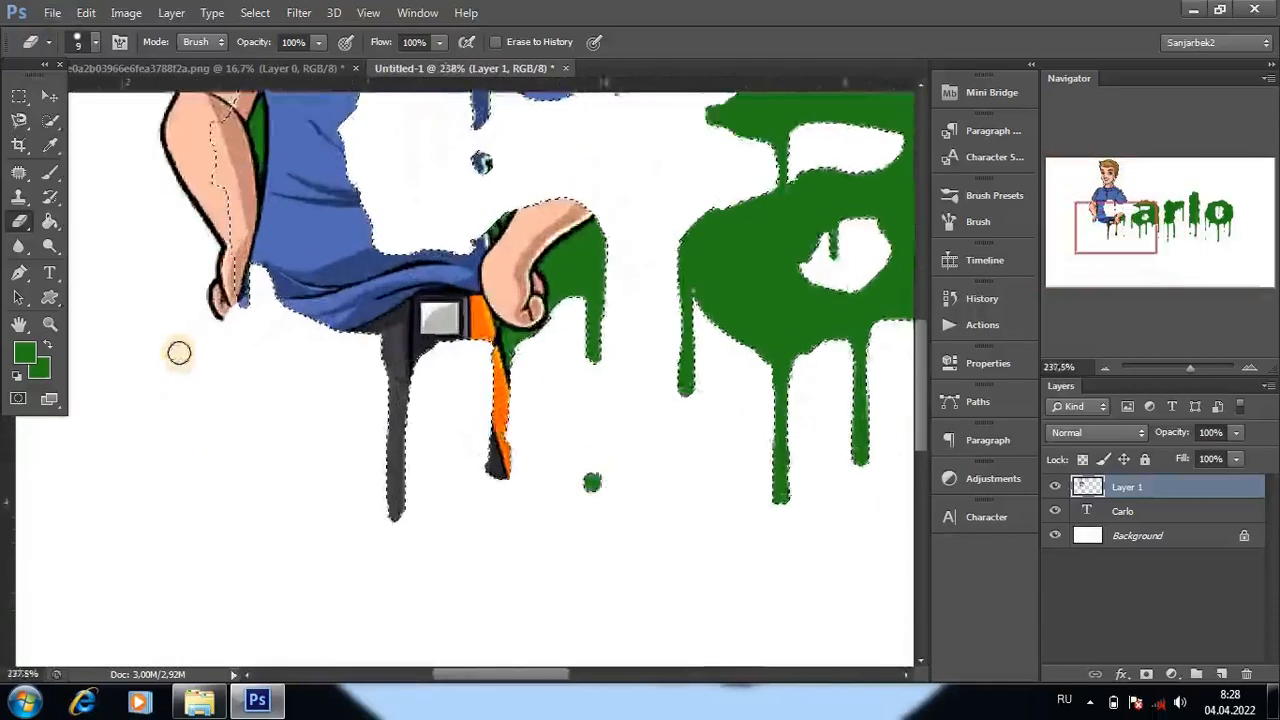
pyautogui.moveTo(352, 419); pyautogui.dragTo(385, 576)
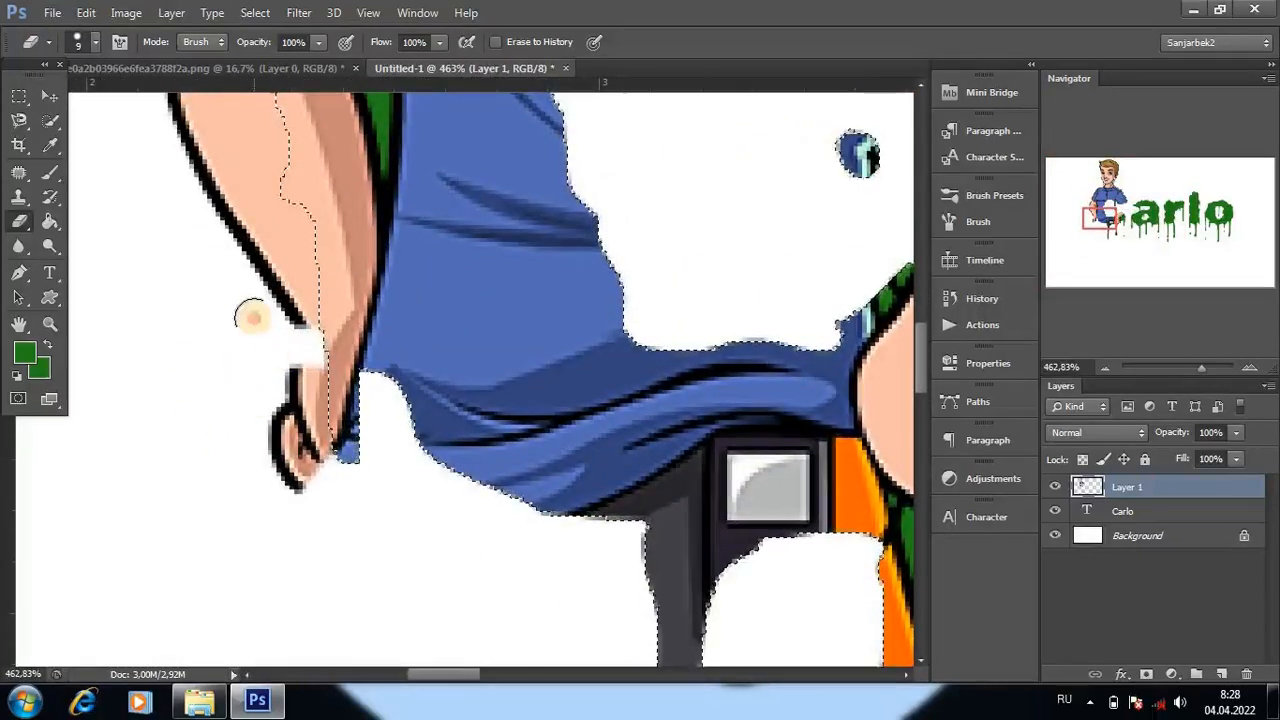
pyautogui.moveTo(294, 377)
pyautogui.mouseDown()
pyautogui.moveTo(290, 535)
pyautogui.moveTo(265, 430)
pyautogui.moveTo(288, 497)
pyautogui.moveTo(318, 381)
pyautogui.mouseUp()
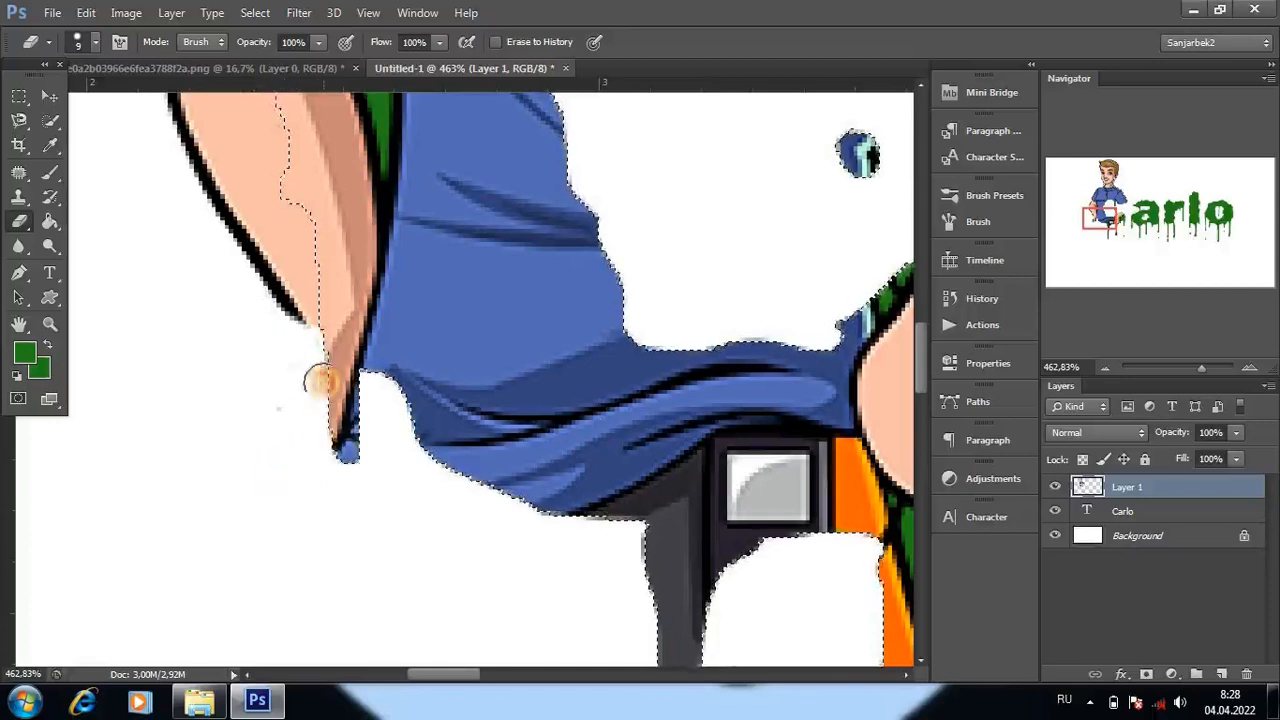
pyautogui.scroll(-10, 334, 484)
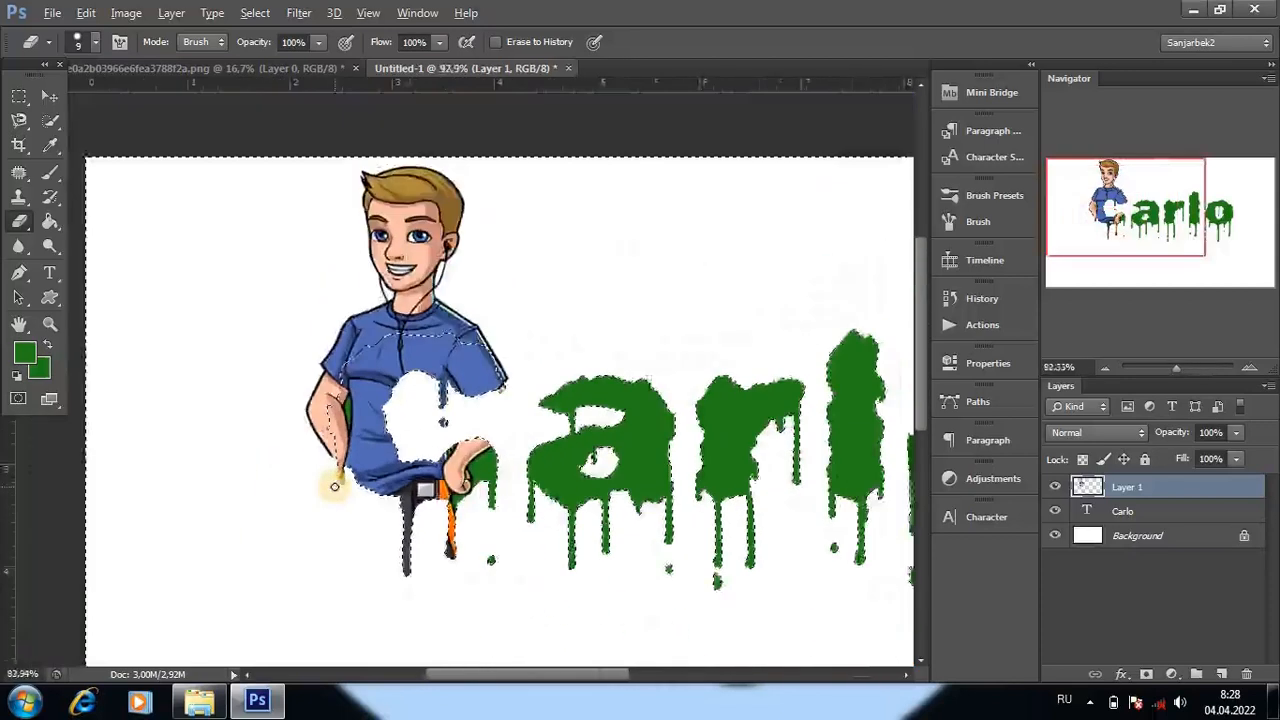
pyautogui.scroll(1, 257, 486)
pyautogui.scroll(2, 186, 457)
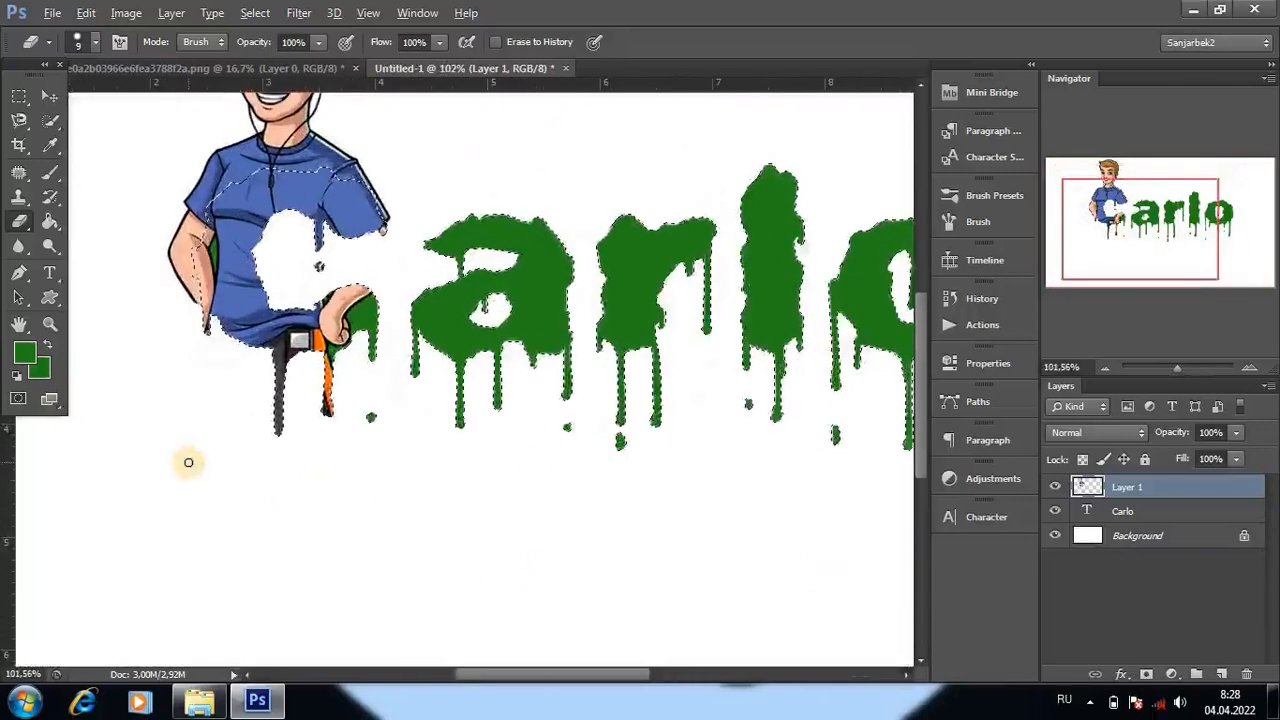
pyautogui.scroll(-3, 342, 441)
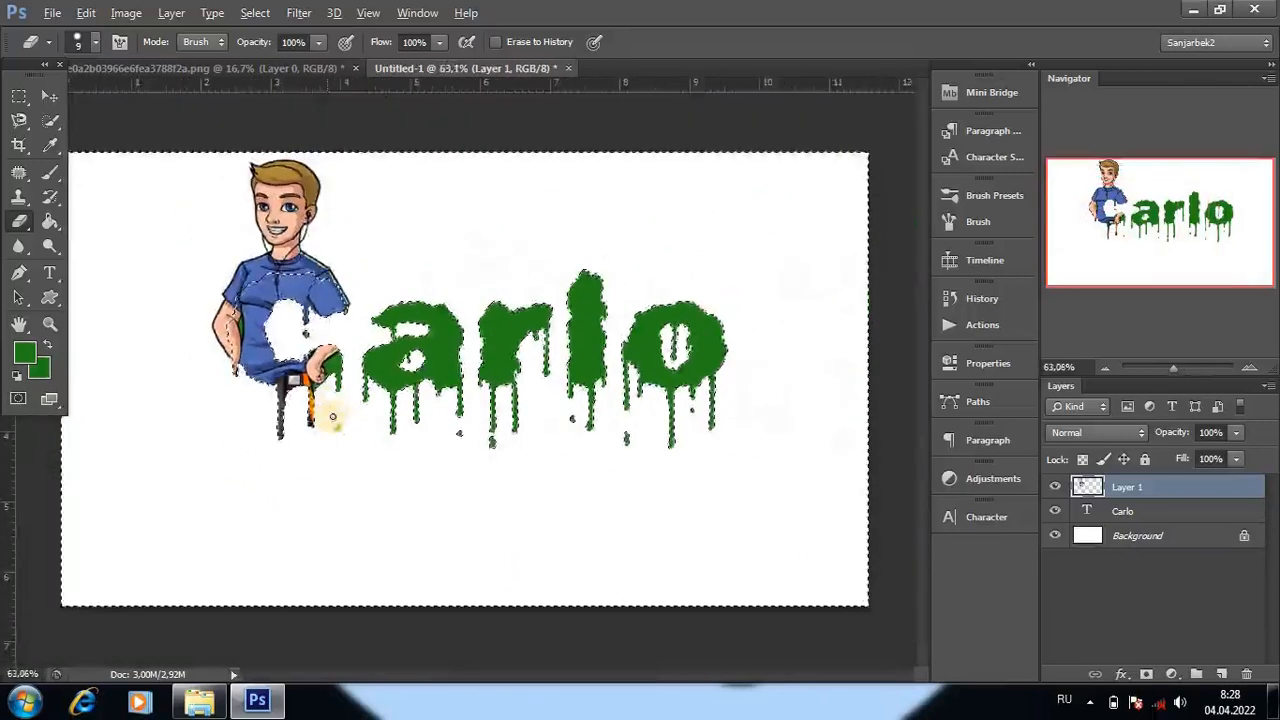
pyautogui.hotkey('ctrl', 'd')
# Step: Examine the erased edges around the character's arm and the letter C, close up and across the whole design
pyautogui.scroll(2, 350, 445)
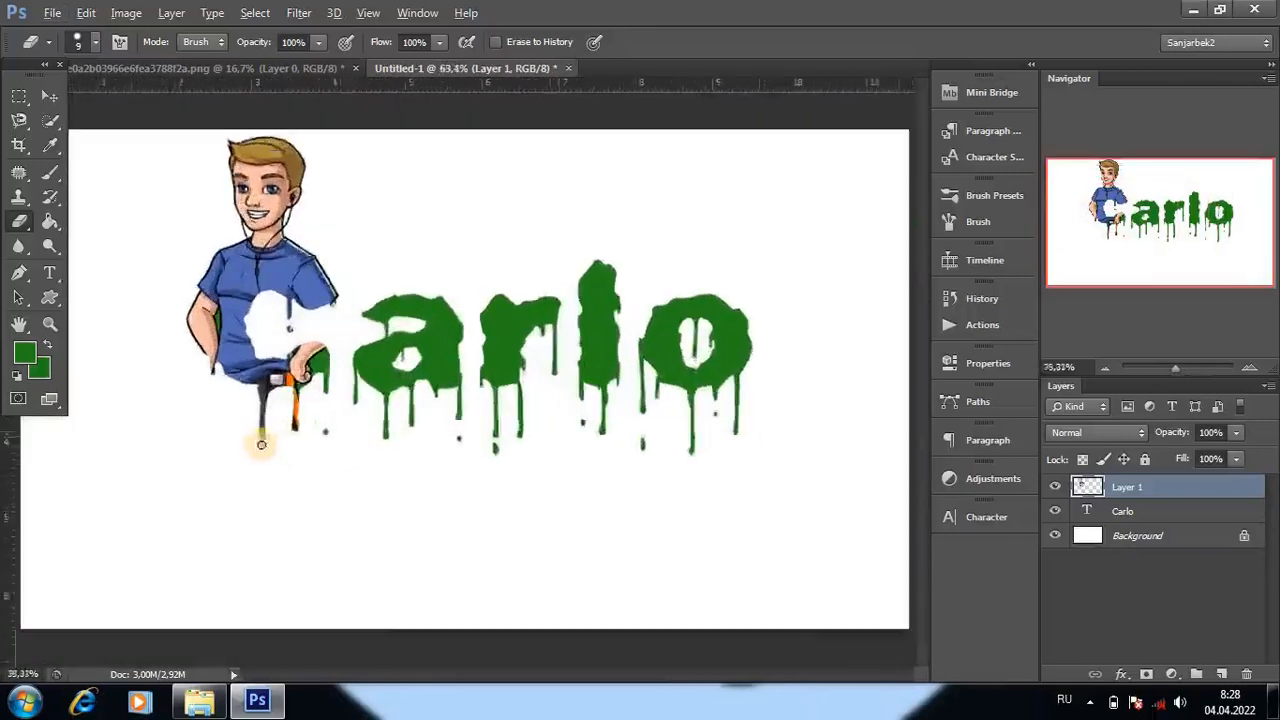
pyautogui.scroll(-1, 480, 508)
pyautogui.scroll(4, 400, 500)
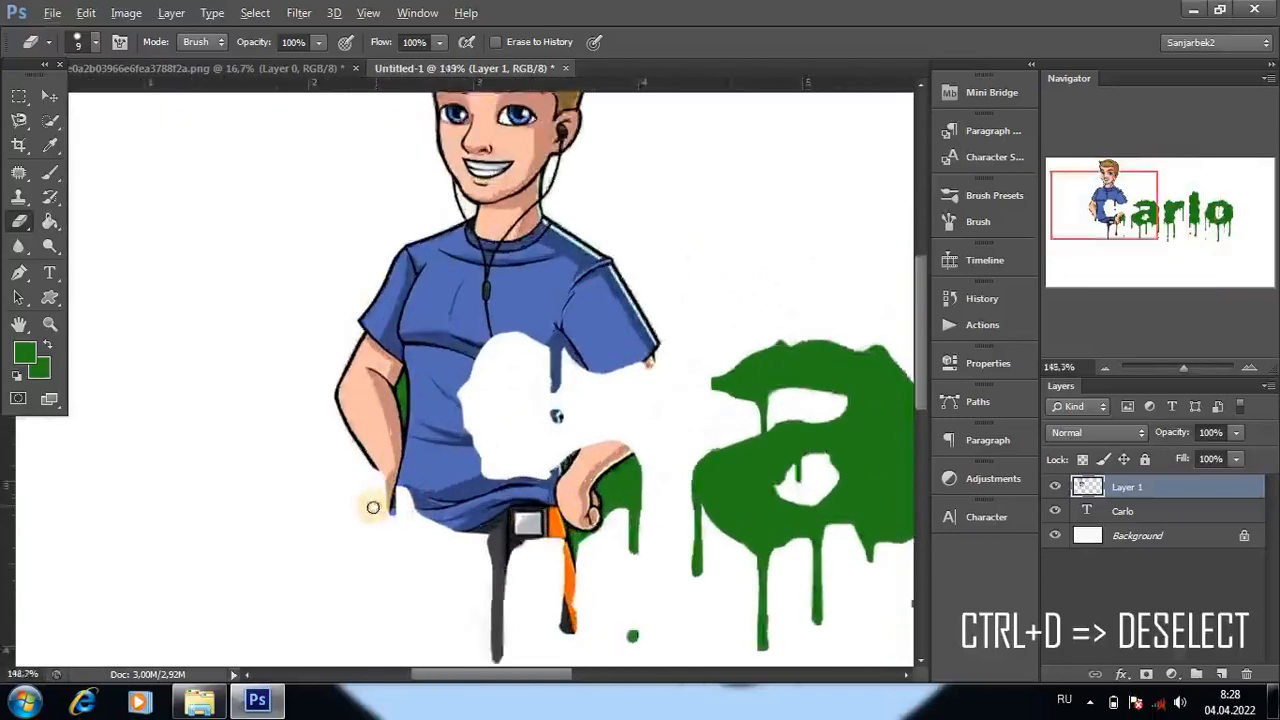
pyautogui.scroll(2, 370, 502)
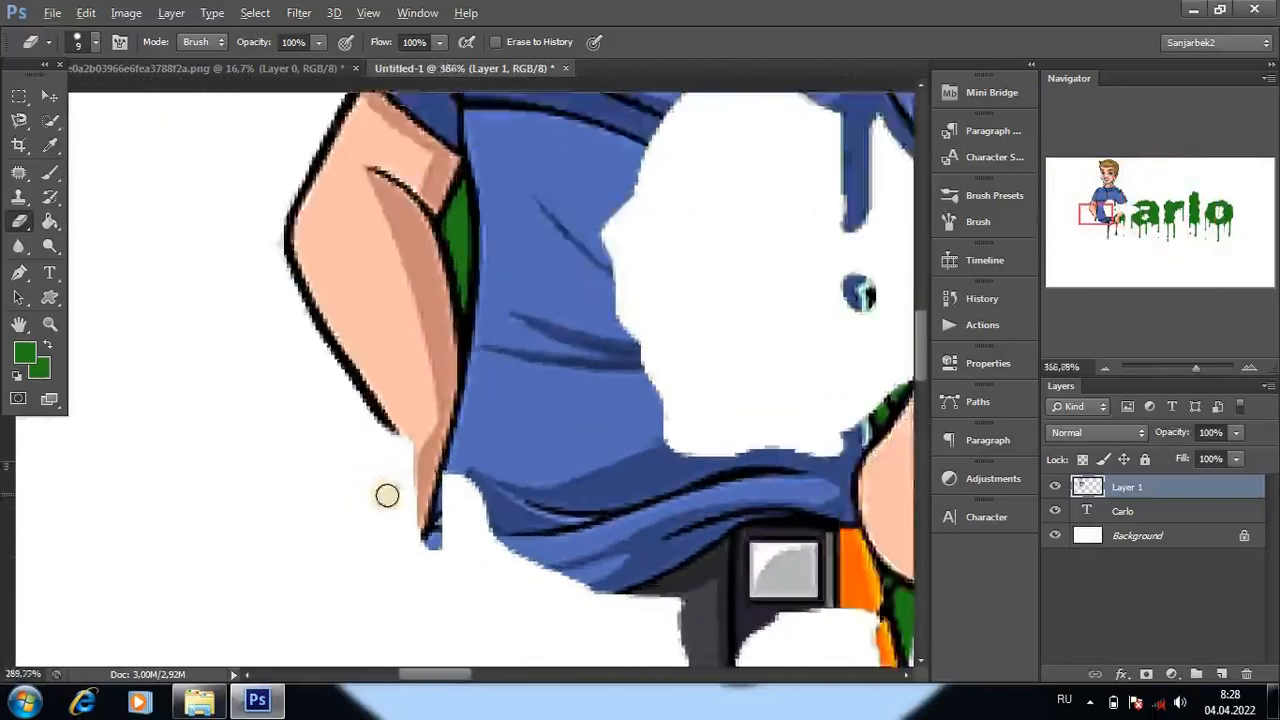
pyautogui.scroll(-5, 541, 497)
pyautogui.scroll(-2, 541, 497)
pyautogui.scroll(1, 538, 530)
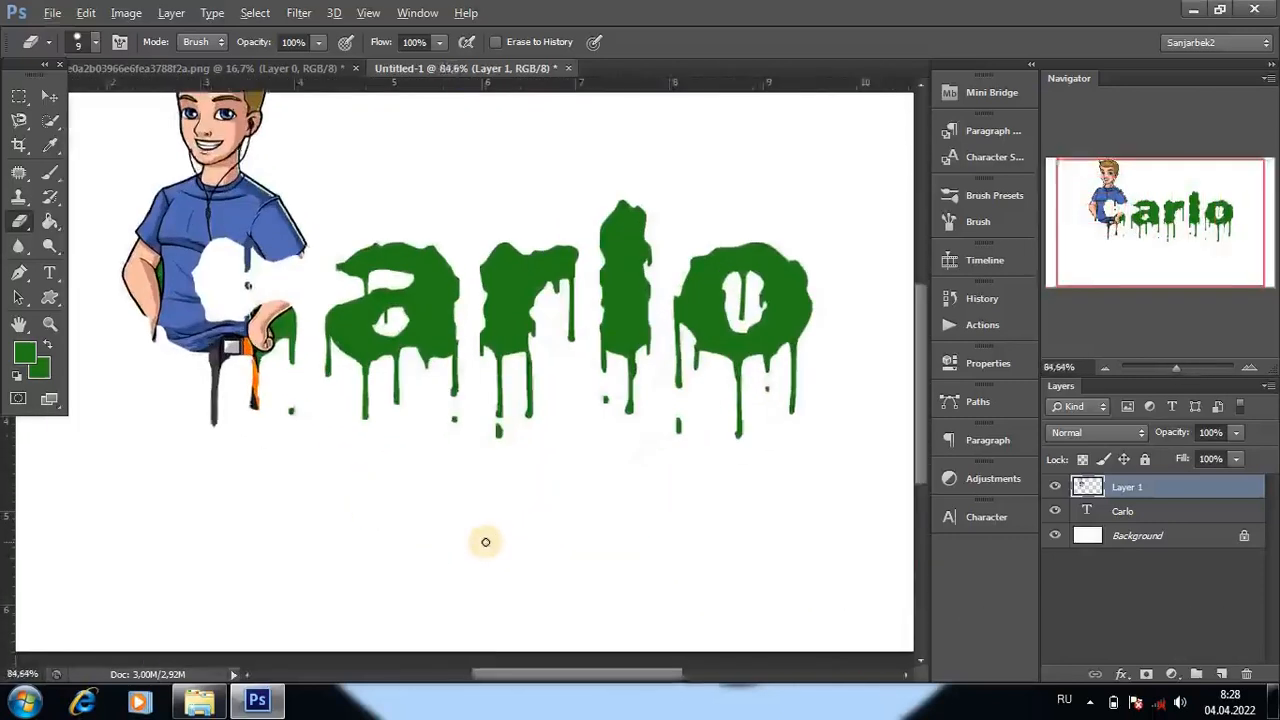
pyautogui.scroll(-2, 486, 537)
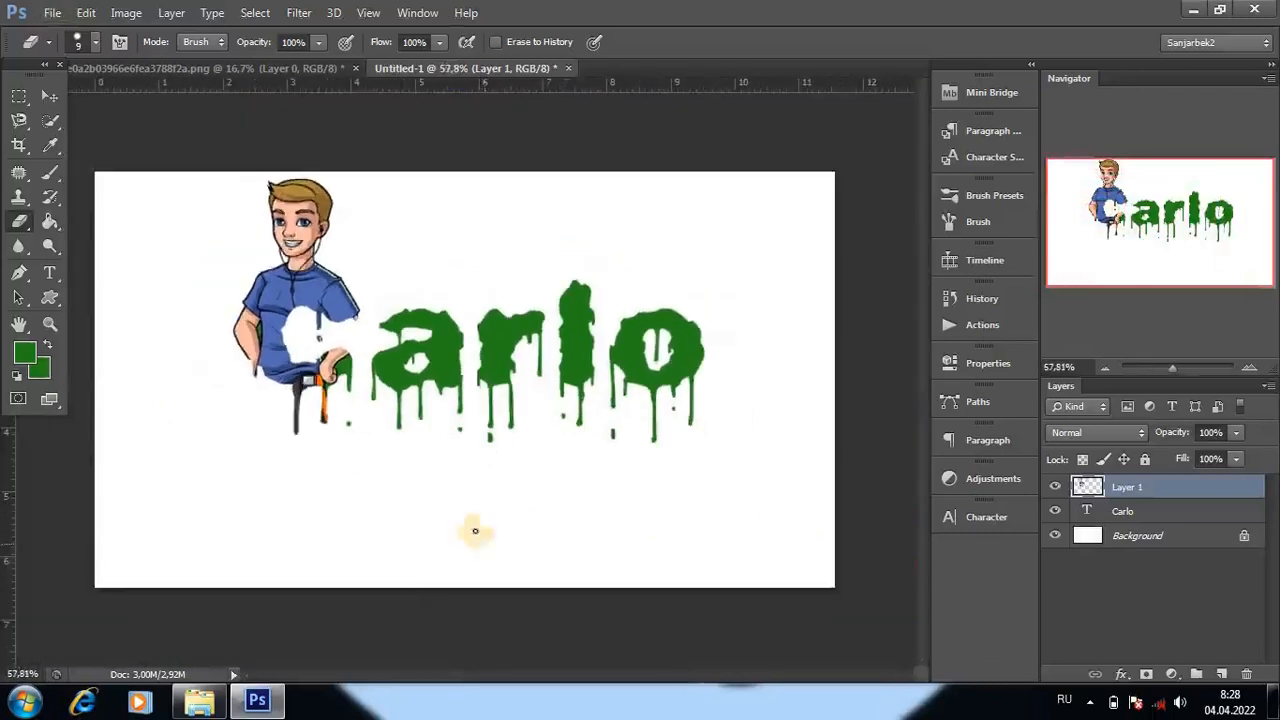
# Step: Copy the full character from the PNG document into the Carlo document and convert its new layer to a Smart Object
pyautogui.click(226, 72)
pyautogui.press('v')
pyautogui.moveTo(457, 429); pyautogui.dragTo(514, 410)
pyautogui.scroll(-5, 518, 410)
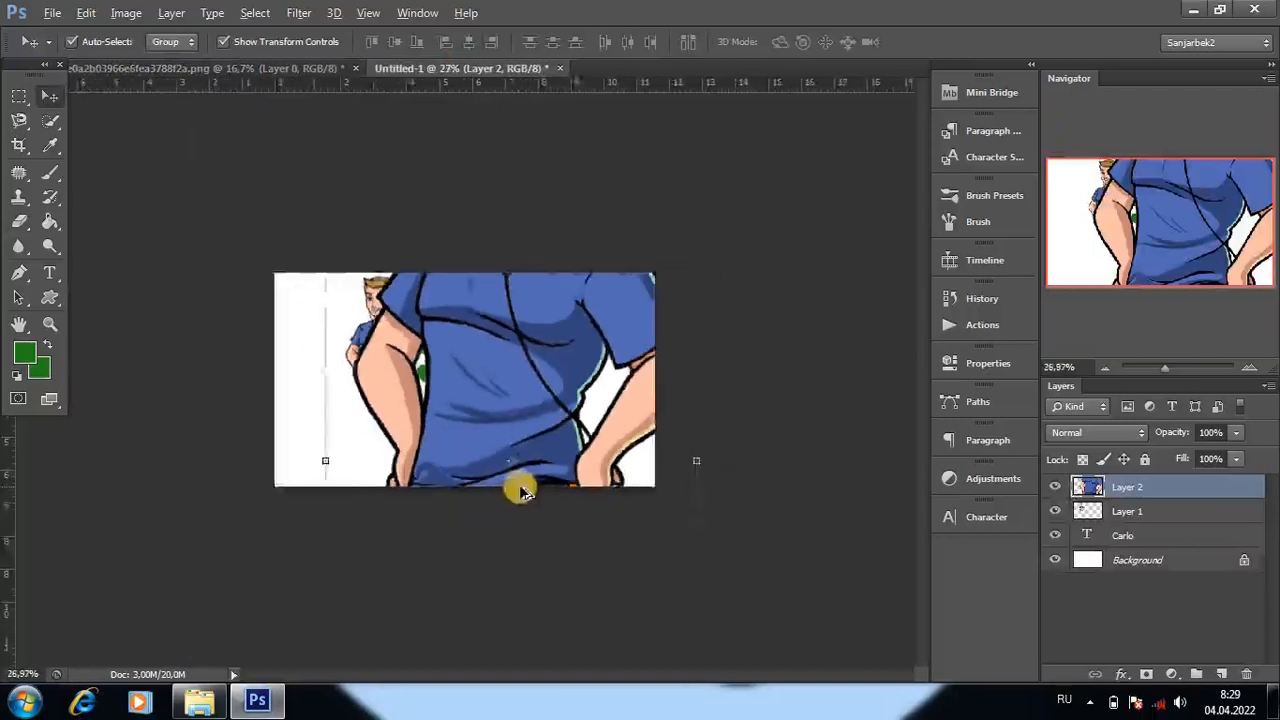
pyautogui.rightClick(1190, 487)
pyautogui.click(605, 145)
# Step: Scale the character copy down proportionally to about 25% and move it over the remaining letters of the Carlo text
pyautogui.hotkey('ctrl', 't')
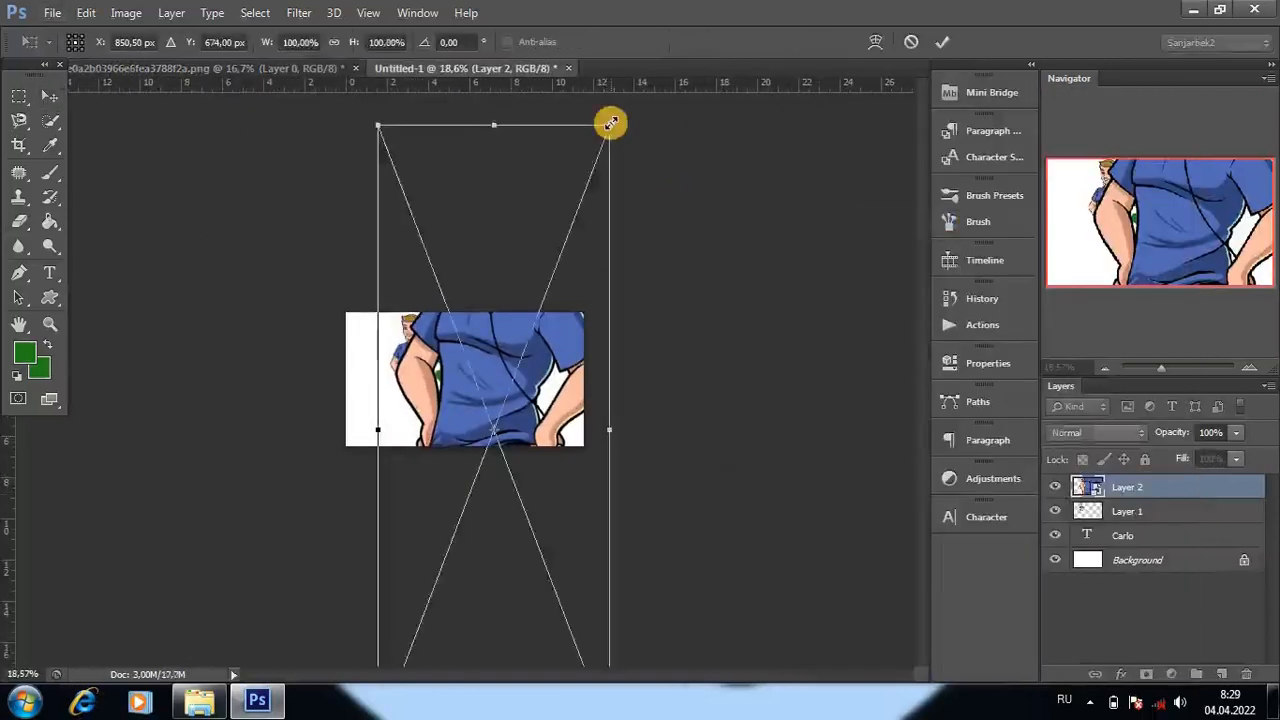
pyautogui.moveTo(608, 125); pyautogui.dragTo(514, 304)
pyautogui.scroll(5, 490, 400)
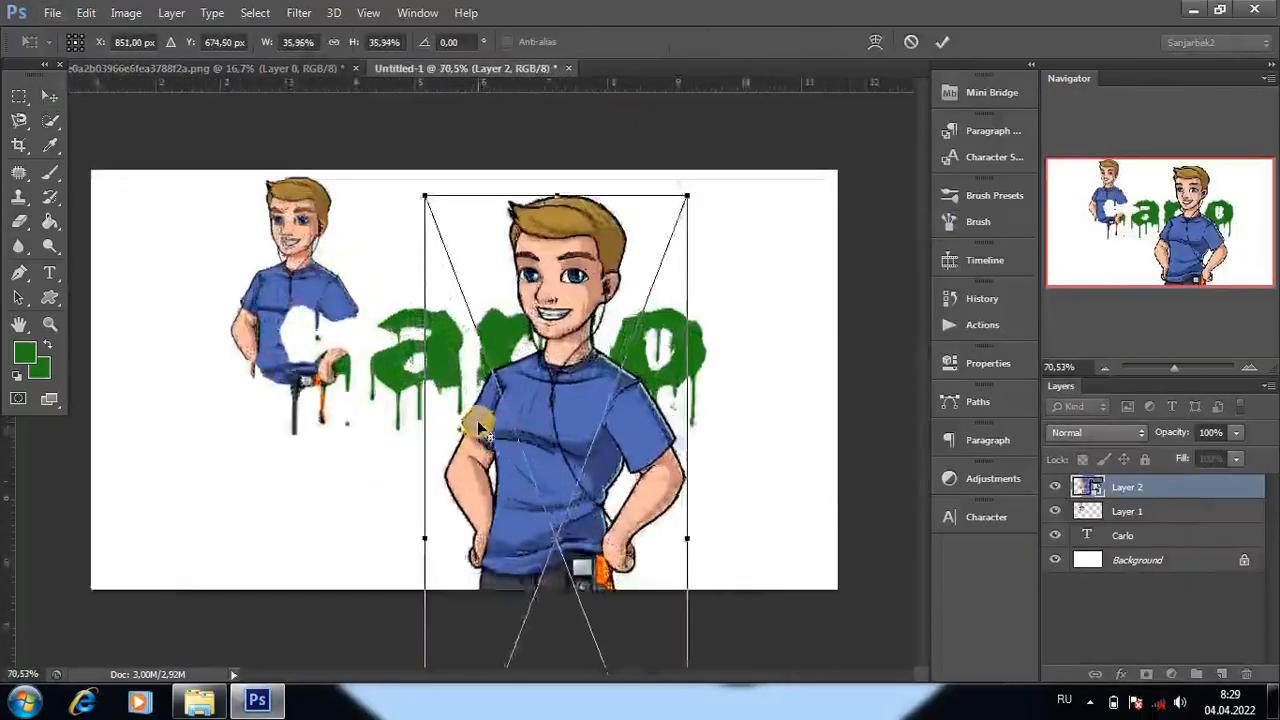
pyautogui.moveTo(485, 358); pyautogui.dragTo(449, 322)
pyautogui.scroll(-3, 500, 305)
pyautogui.moveTo(551, 203); pyautogui.dragTo(514, 263)
pyautogui.scroll(3, 466, 449)
# Step: Stretch the character copy horizontally until its shirt and arms cover the letters "arlo", and apply the transformation
pyautogui.moveTo(466, 449); pyautogui.dragTo(823, 363)
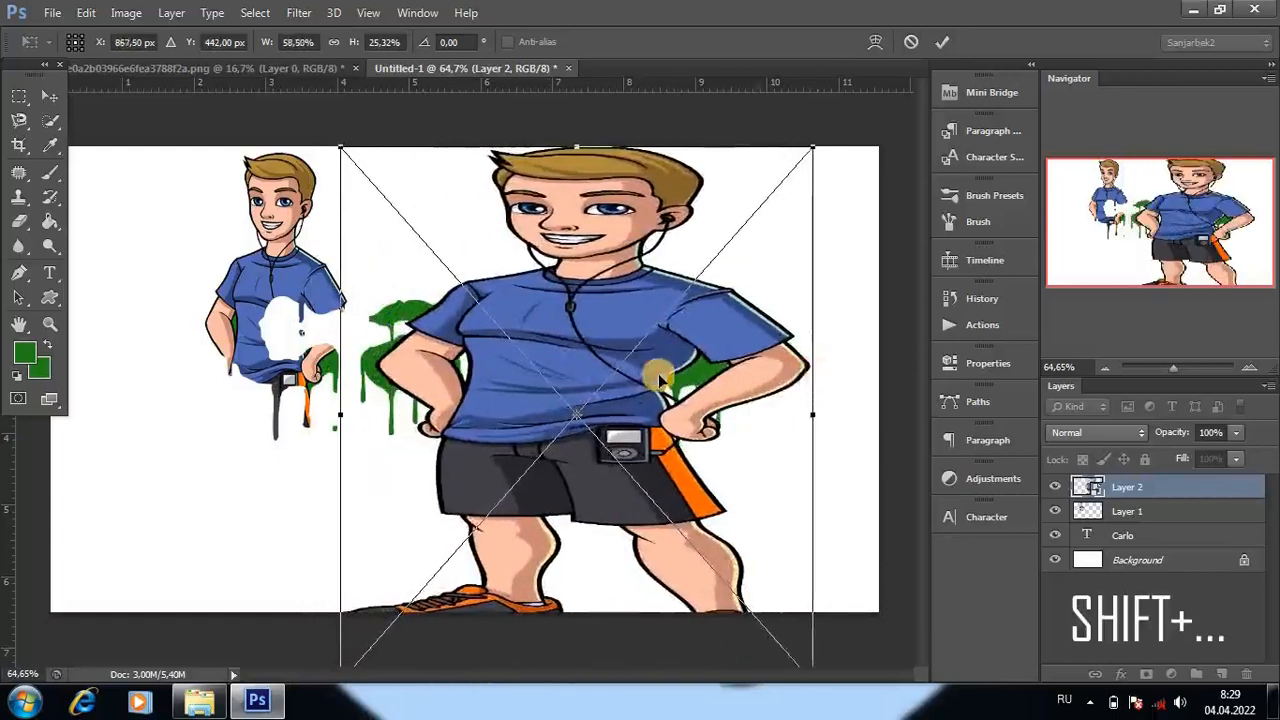
pyautogui.moveTo(658, 377); pyautogui.dragTo(631, 357)
pyautogui.moveTo(785, 417); pyautogui.dragTo(819, 412)
pyautogui.moveTo(668, 408)
pyautogui.mouseDown()
pyautogui.moveTo(649, 401)
pyautogui.moveTo(667, 395)
pyautogui.moveTo(666, 418)
pyautogui.mouseUp()
pyautogui.press('Return')
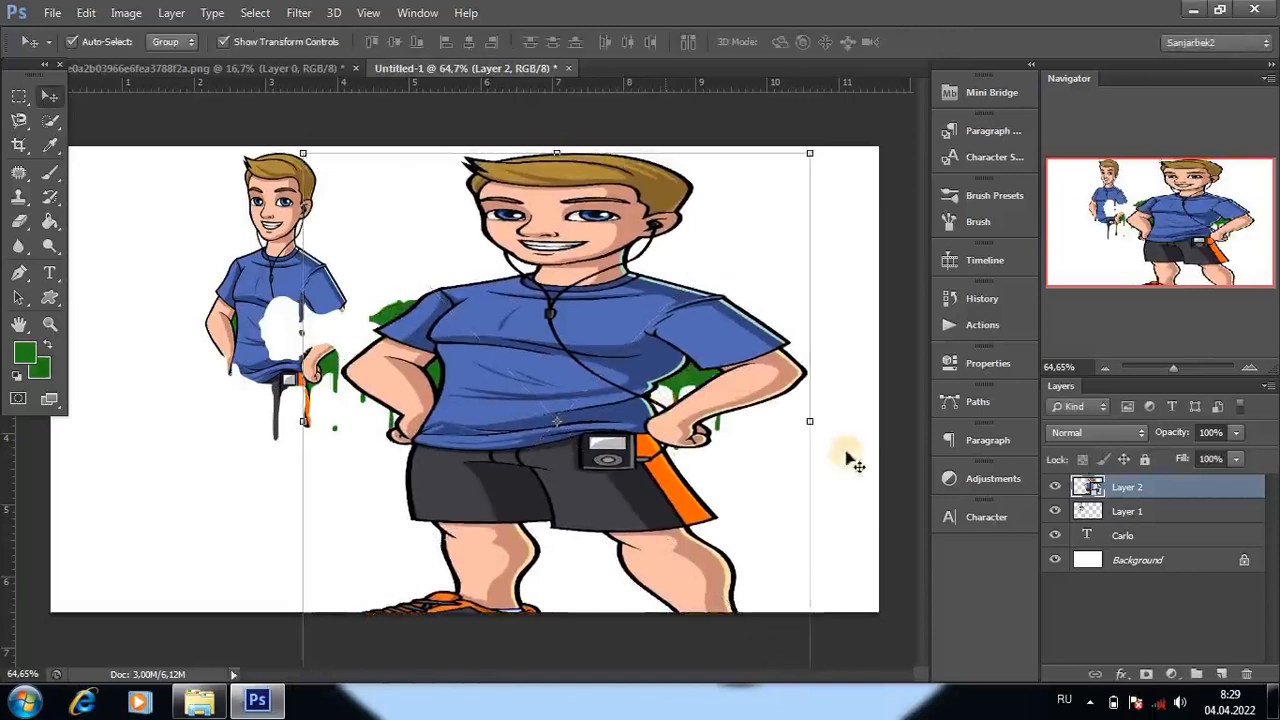
# Step: Load the Carlo text outline as a selection and use it as a layer mask on the stretched character's layer
pyautogui.click(1117, 511)
pyautogui.click(1117, 535)
pyautogui.keyDown('ctrl'); pyautogui.click(1088, 536); pyautogui.keyUp('ctrl')
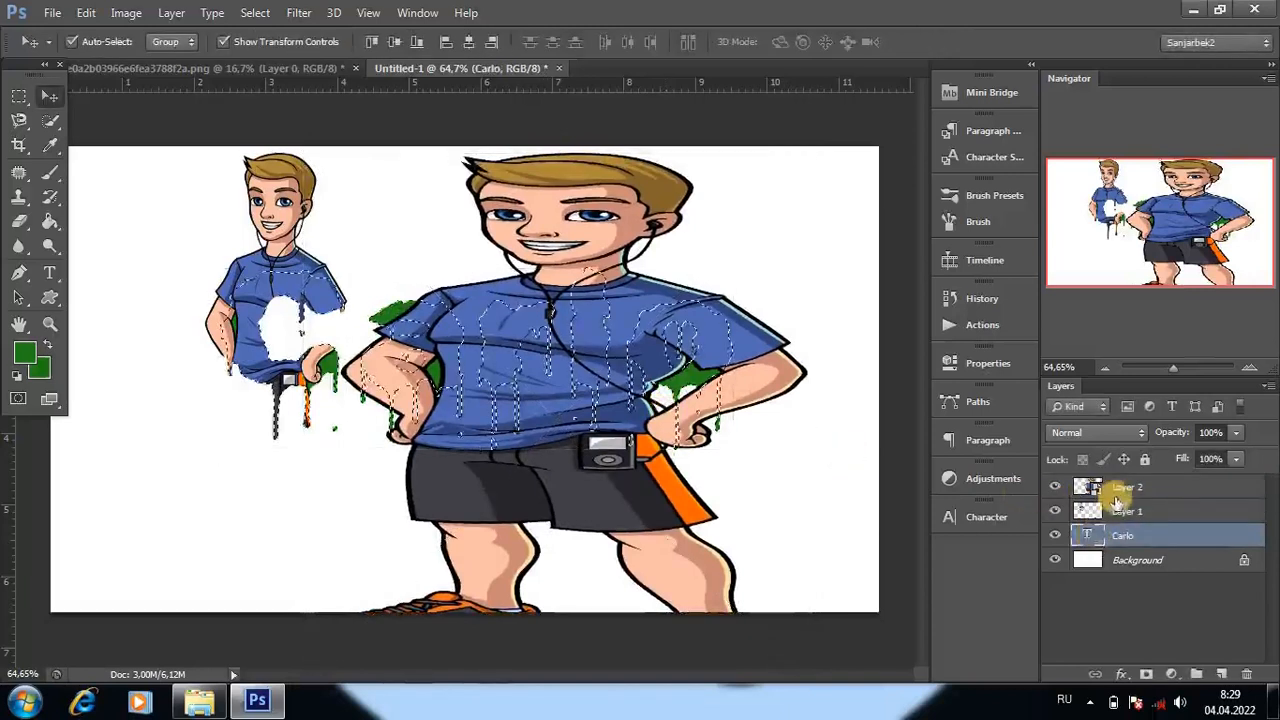
pyautogui.click(1120, 490)
pyautogui.click(1146, 674)
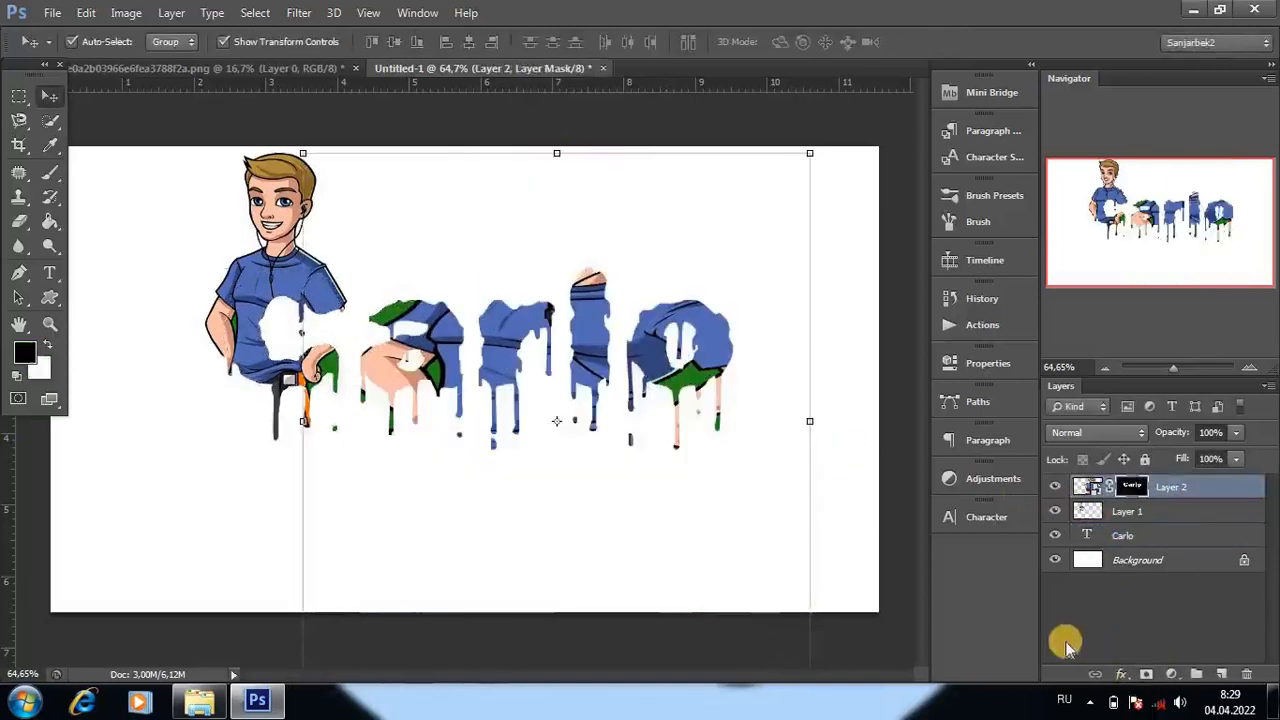
pyautogui.click(600, 540)
# Step: Merge Layer 2, Layer 1 and the Carlo text layer into a single layer, leaving out the Background
pyautogui.scroll(3, 608, 508)
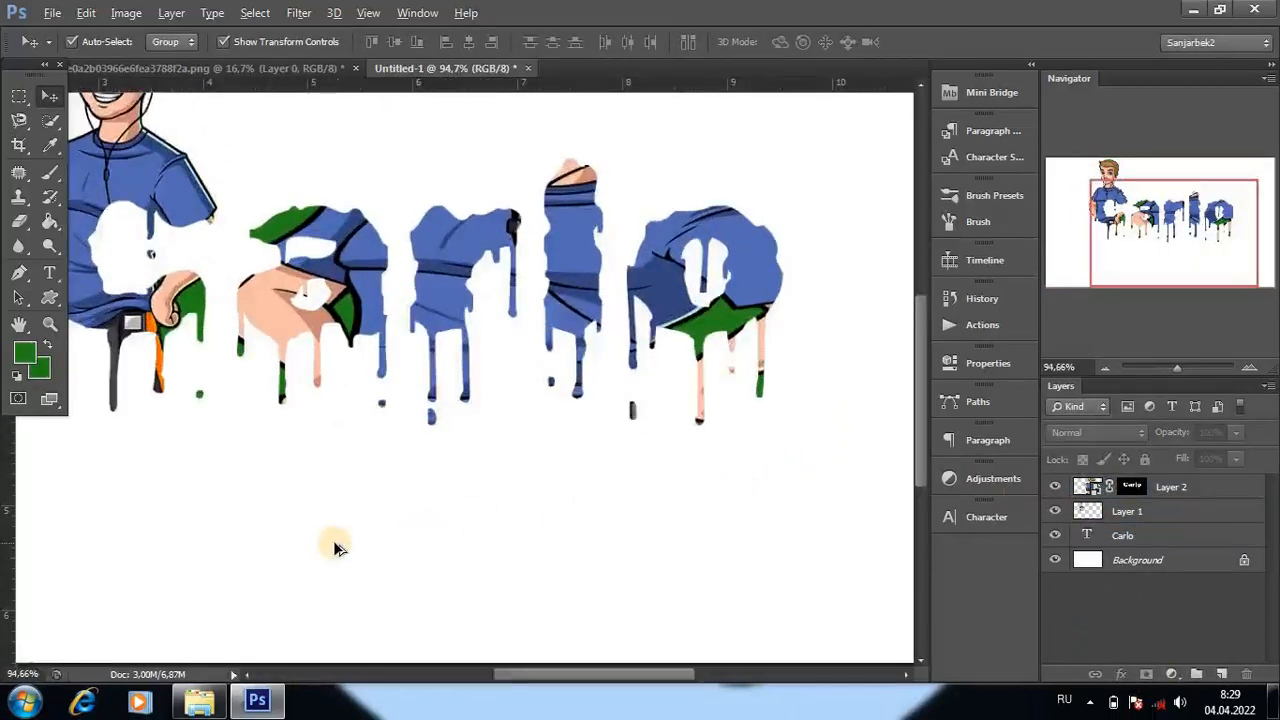
pyautogui.scroll(1, 333, 545)
pyautogui.scroll(-4, 329, 543)
pyautogui.scroll(1, 425, 525)
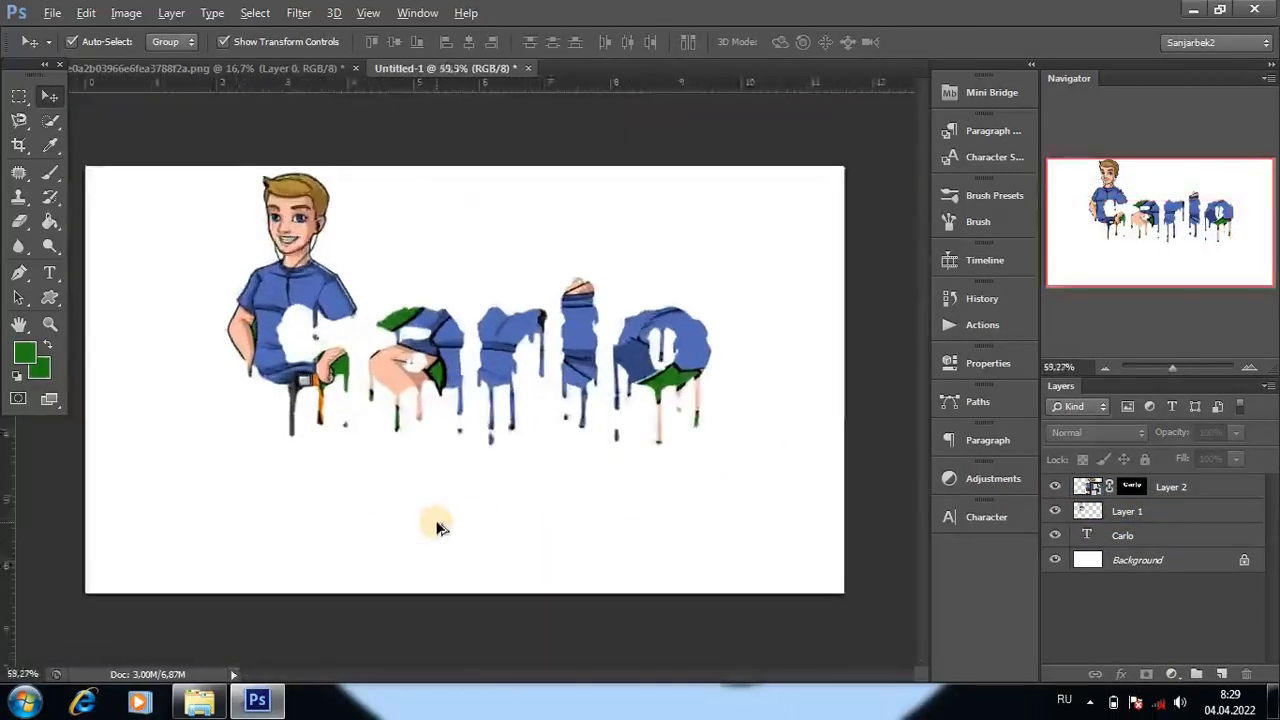
pyautogui.scroll(-1, 437, 527)
pyautogui.click(1163, 485)
pyautogui.keyDown('shift'); pyautogui.click(1152, 537); pyautogui.keyUp('shift')
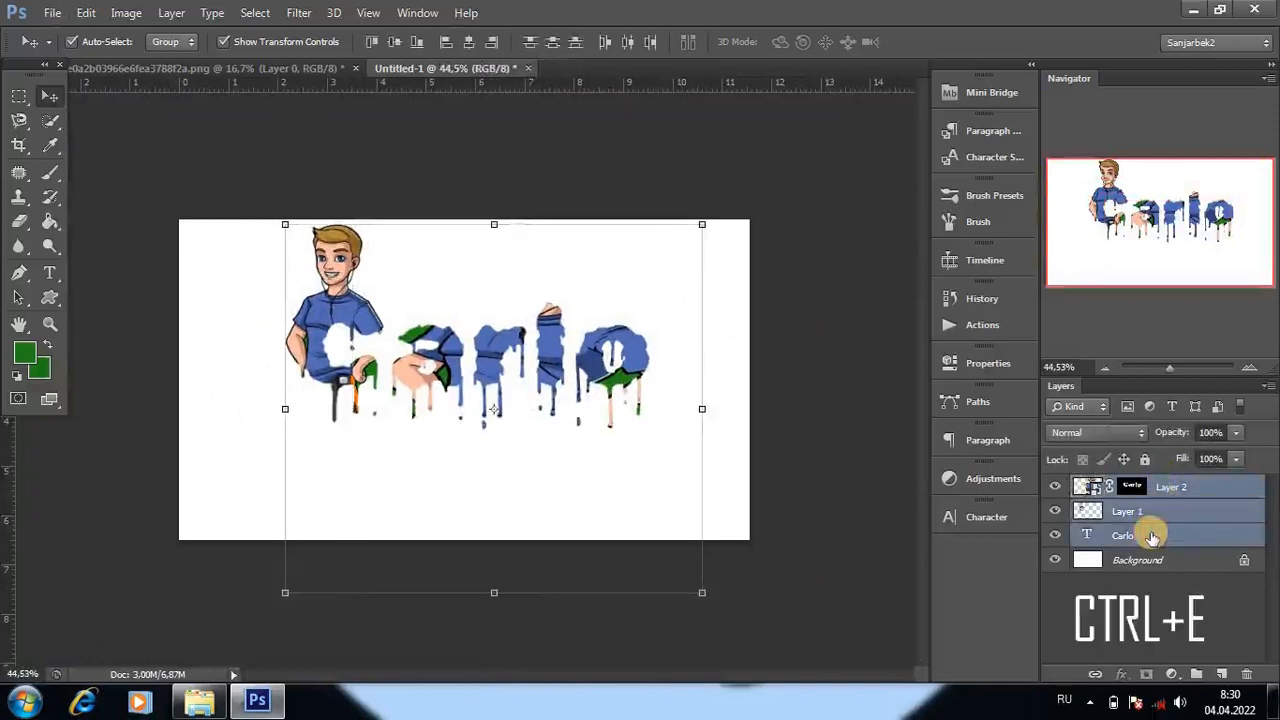
pyautogui.hotkey('ctrl', 'e')
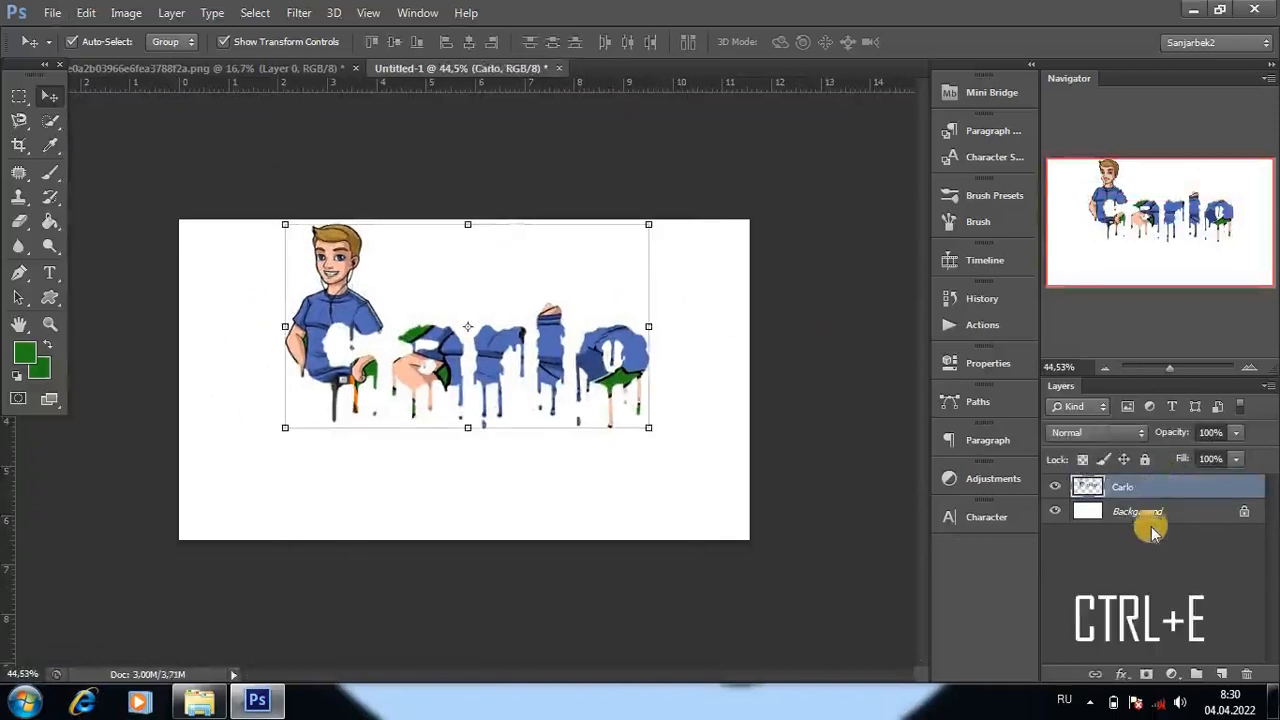
# Step: Open the Liquify filter for the merged Carlo layer
pyautogui.scroll(1, 557, 471)
pyautogui.scroll(-2, 520, 430)
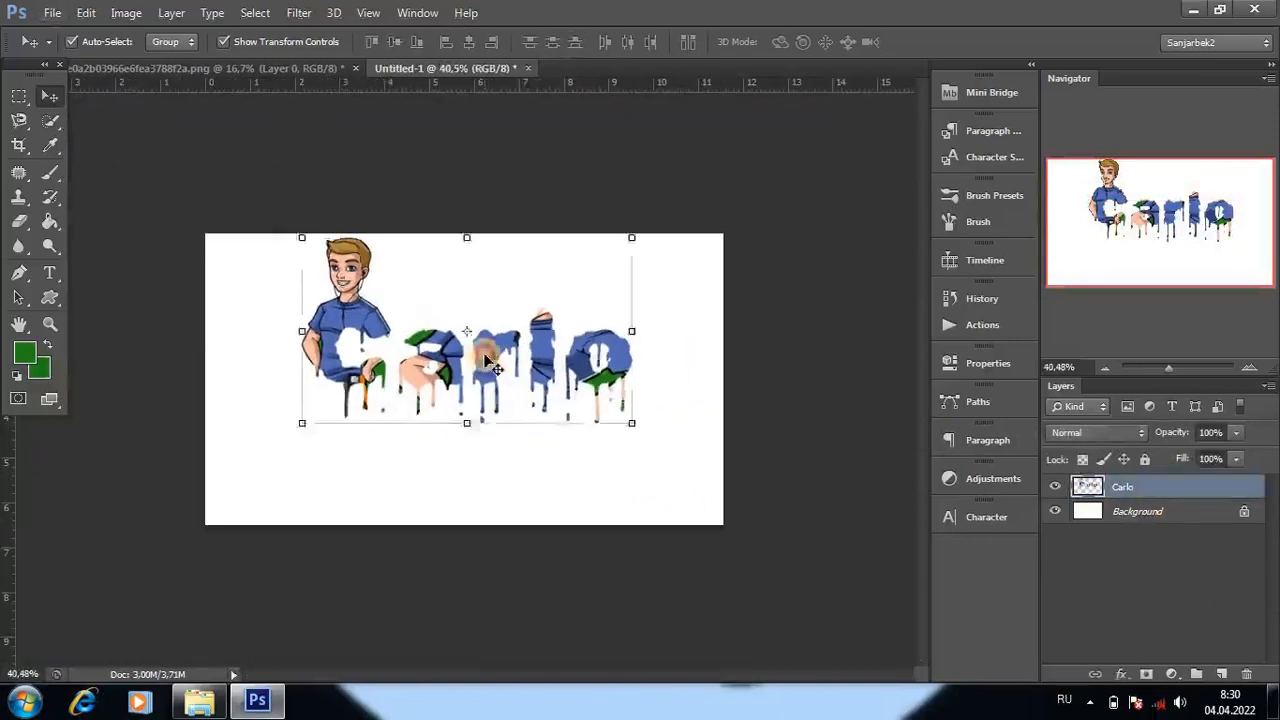
pyautogui.click(299, 12)
pyautogui.click(320, 140)
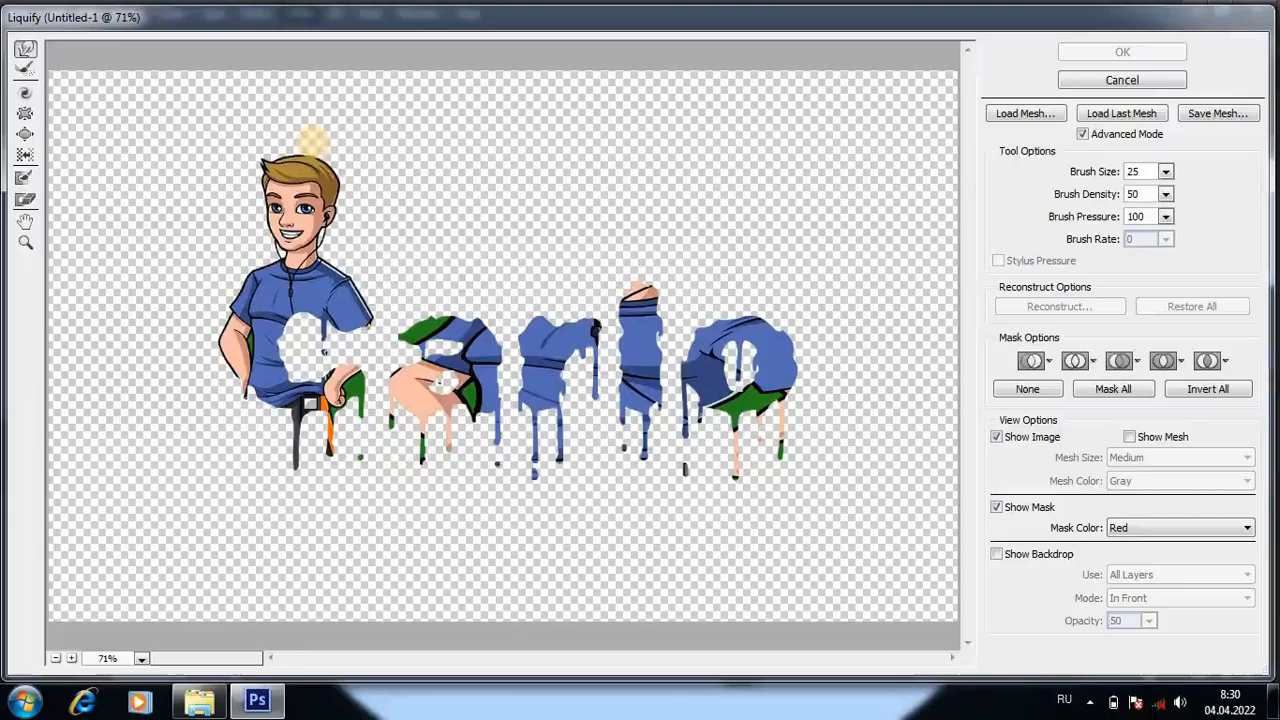
# Step: Warp the seam below the character's collar into wavy drips with the Forward Warp tool at brush size 25
pyautogui.click(25, 242)
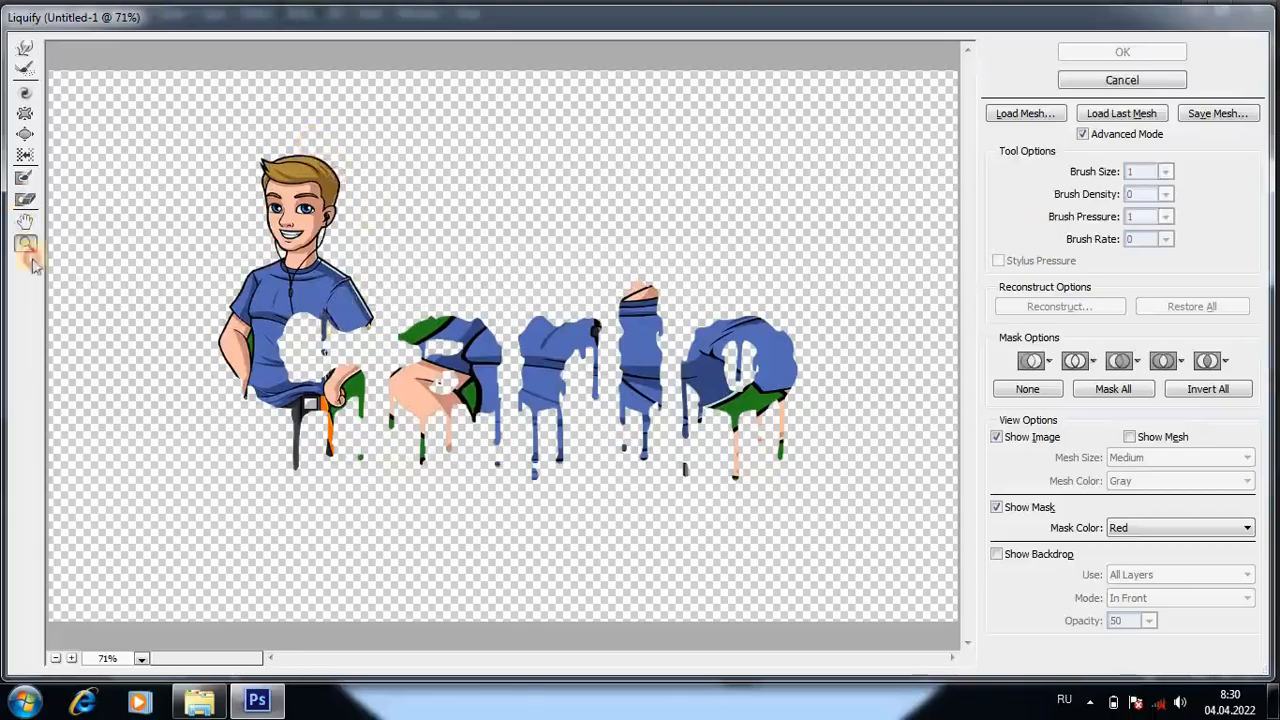
pyautogui.click(367, 381)
pyautogui.moveTo(181, 227)
pyautogui.mouseDown()
pyautogui.moveTo(177, 406)
pyautogui.moveTo(145, 383)
pyautogui.mouseUp()
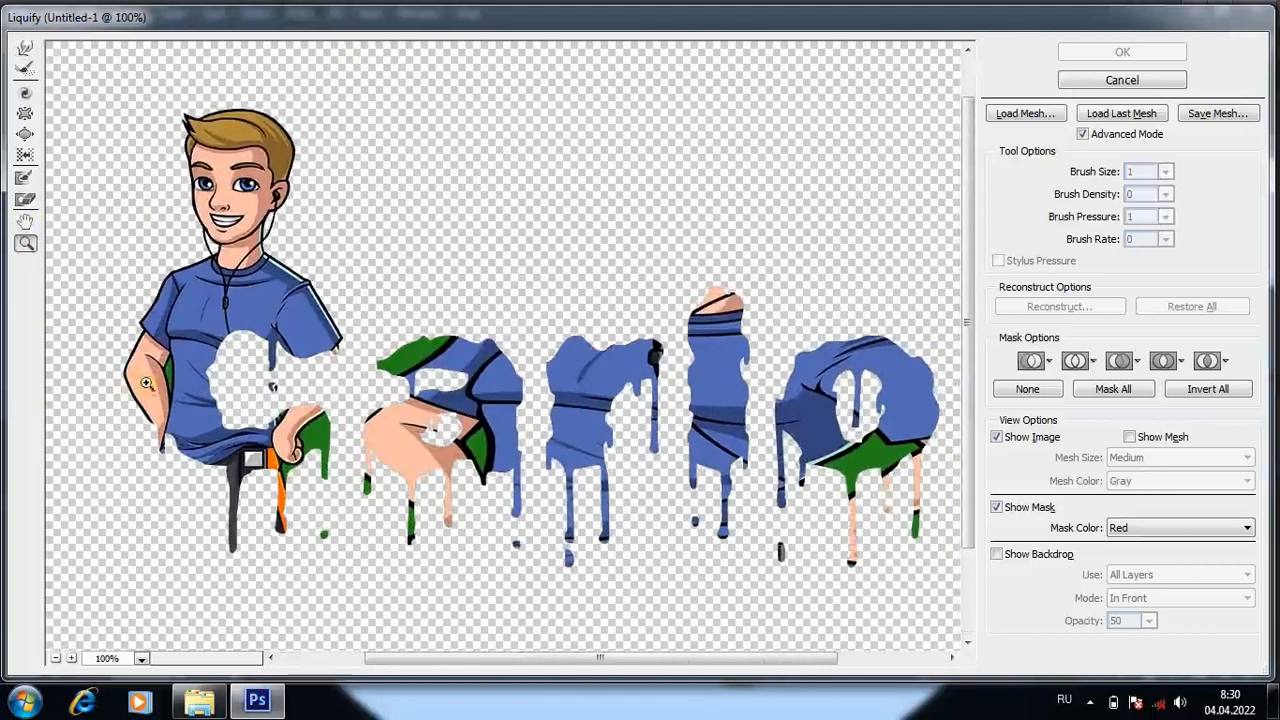
pyautogui.click(25, 55)
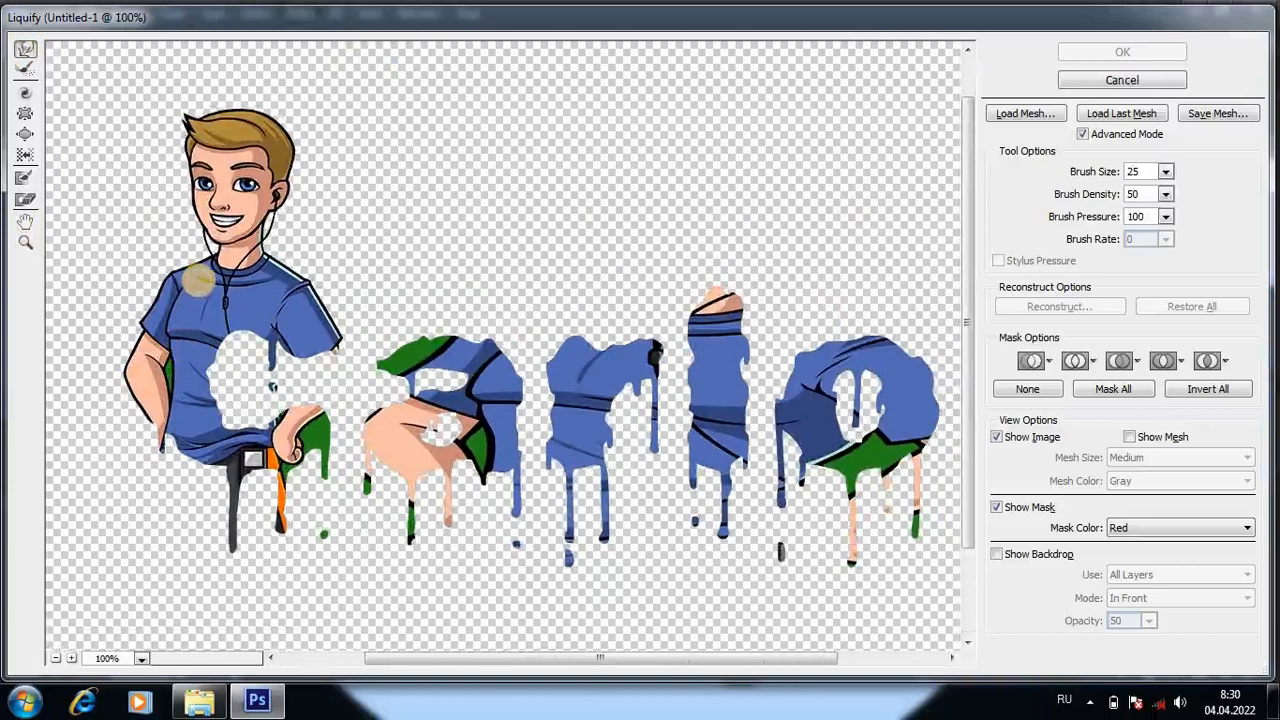
pyautogui.moveTo(198, 283); pyautogui.dragTo(222, 298)
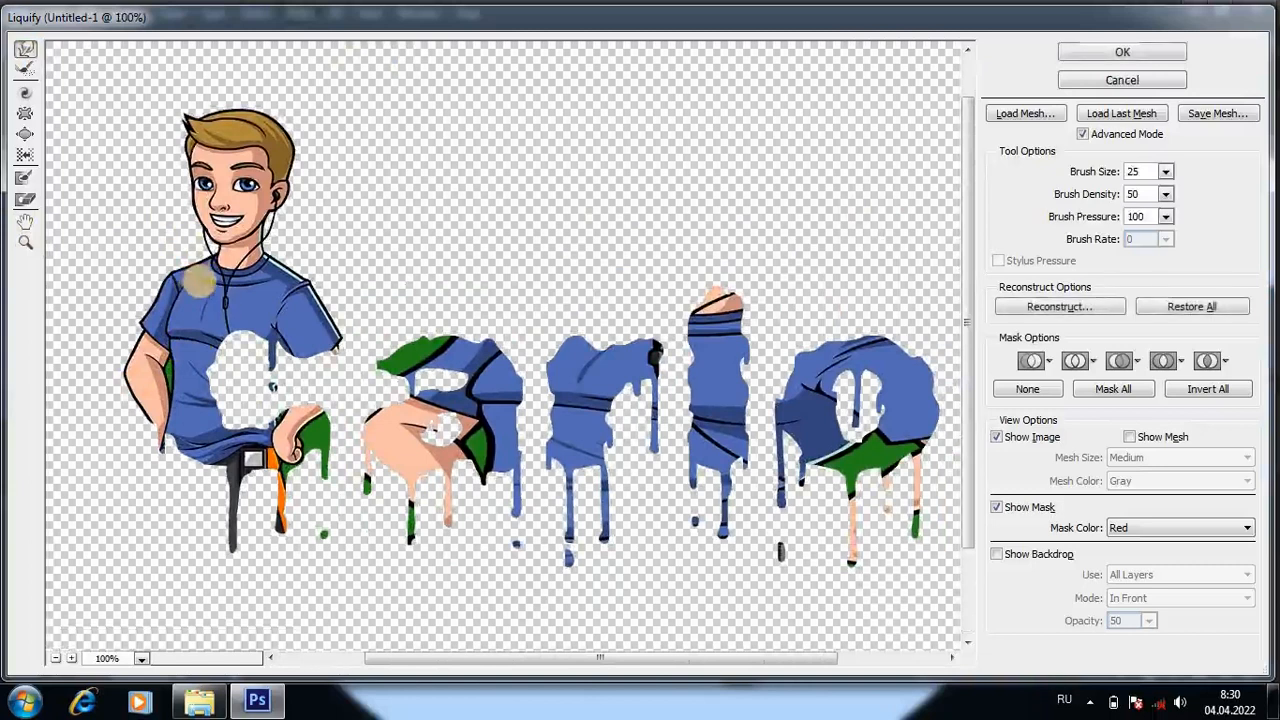
pyautogui.click(209, 289)
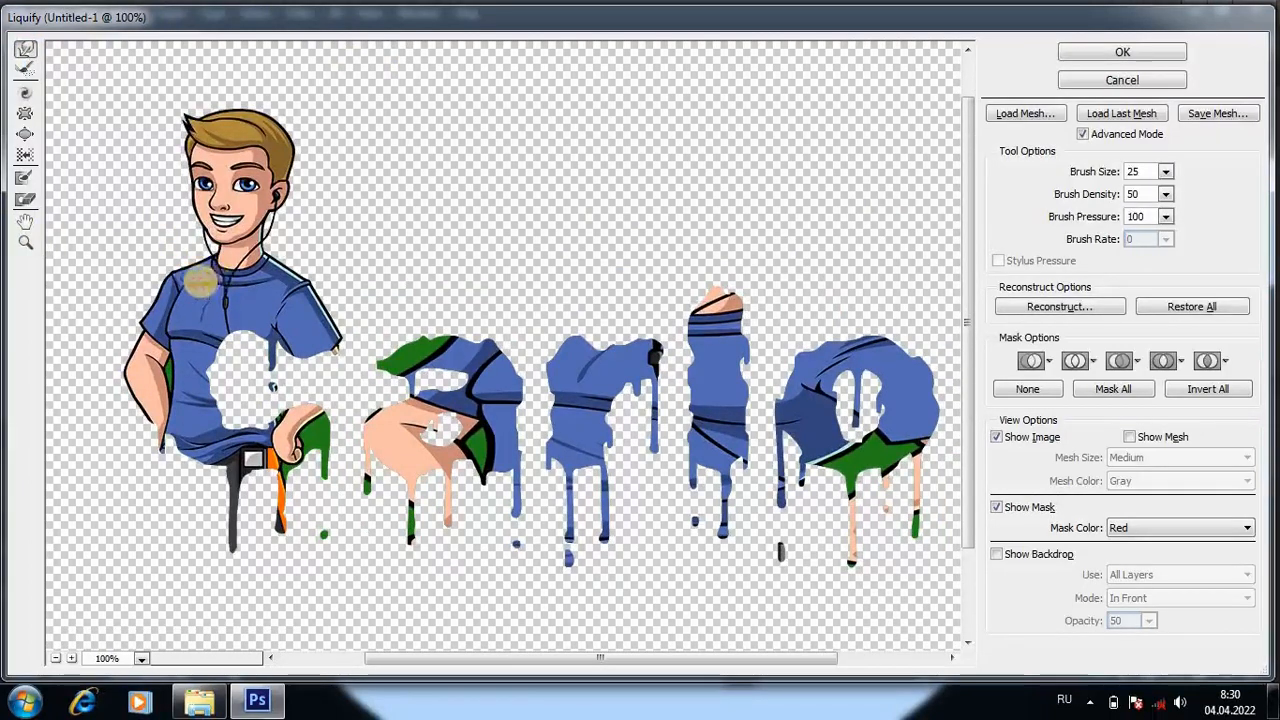
pyautogui.moveTo(229, 283); pyautogui.dragTo(258, 284)
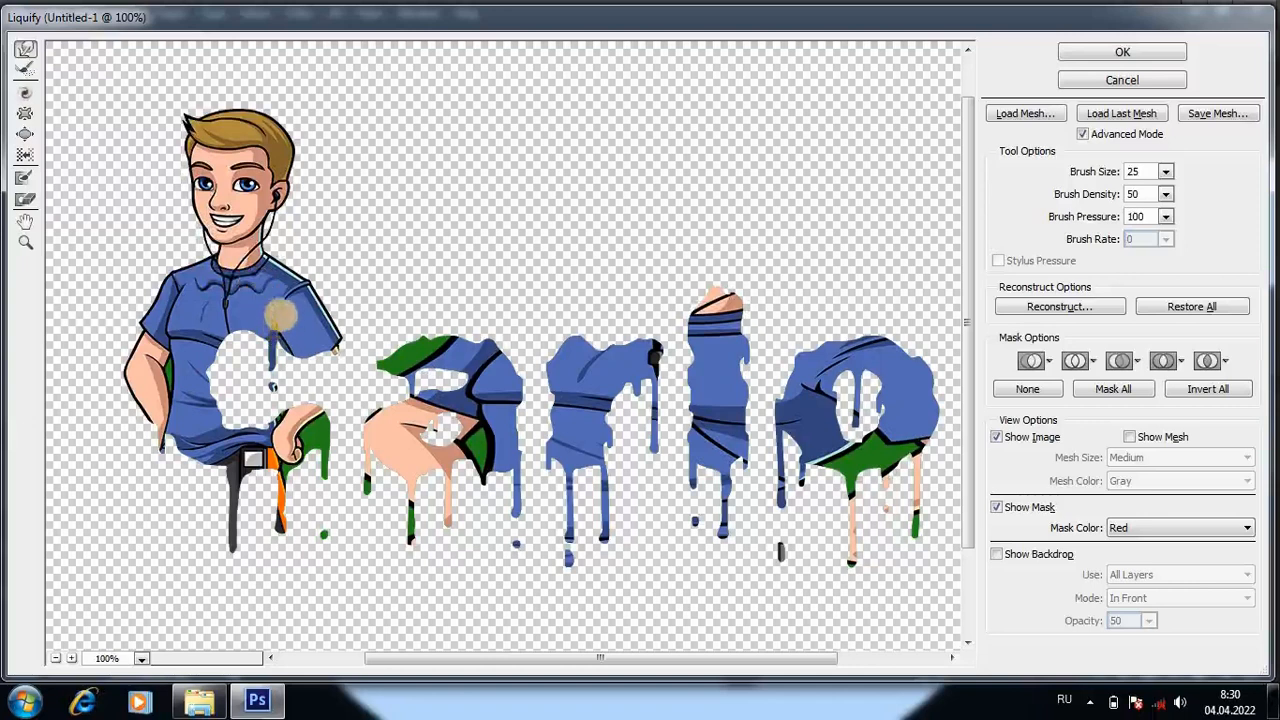
# Step: Reduce the warp brush size to 16 and push the shirt's fold lines across the chest and sleeve into drips
pyautogui.click(1165, 172)
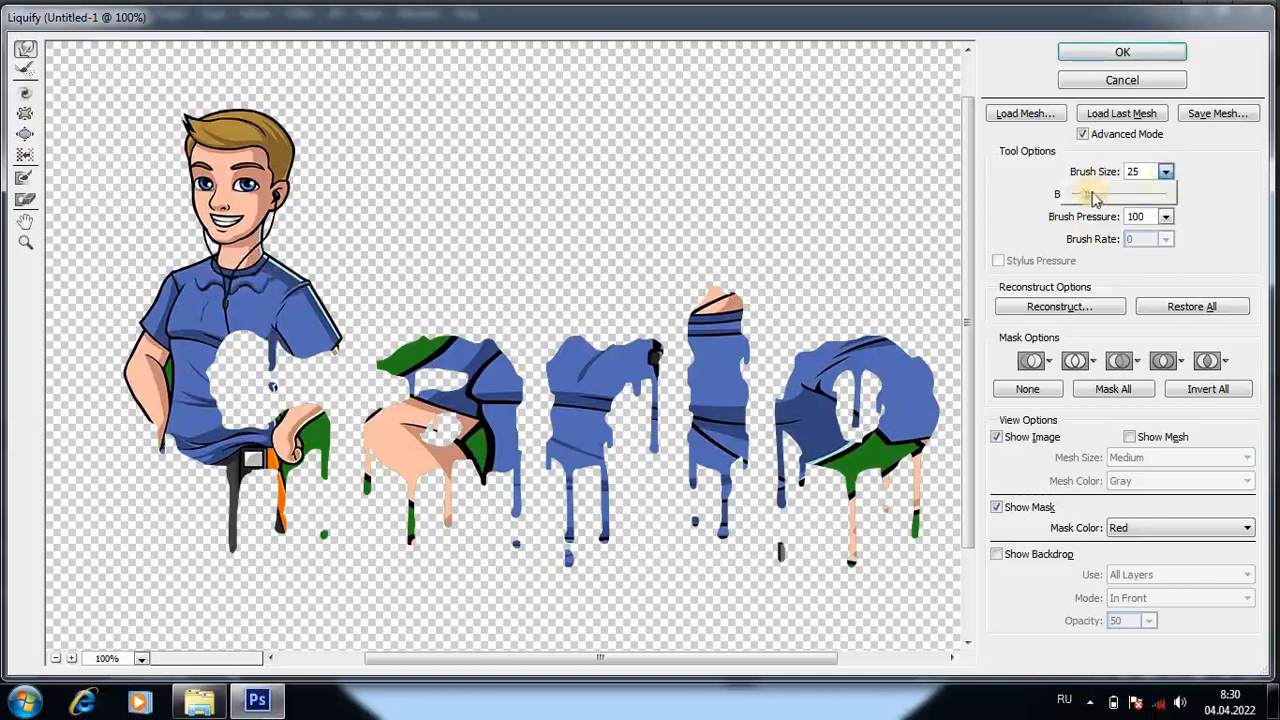
pyautogui.click(263, 290)
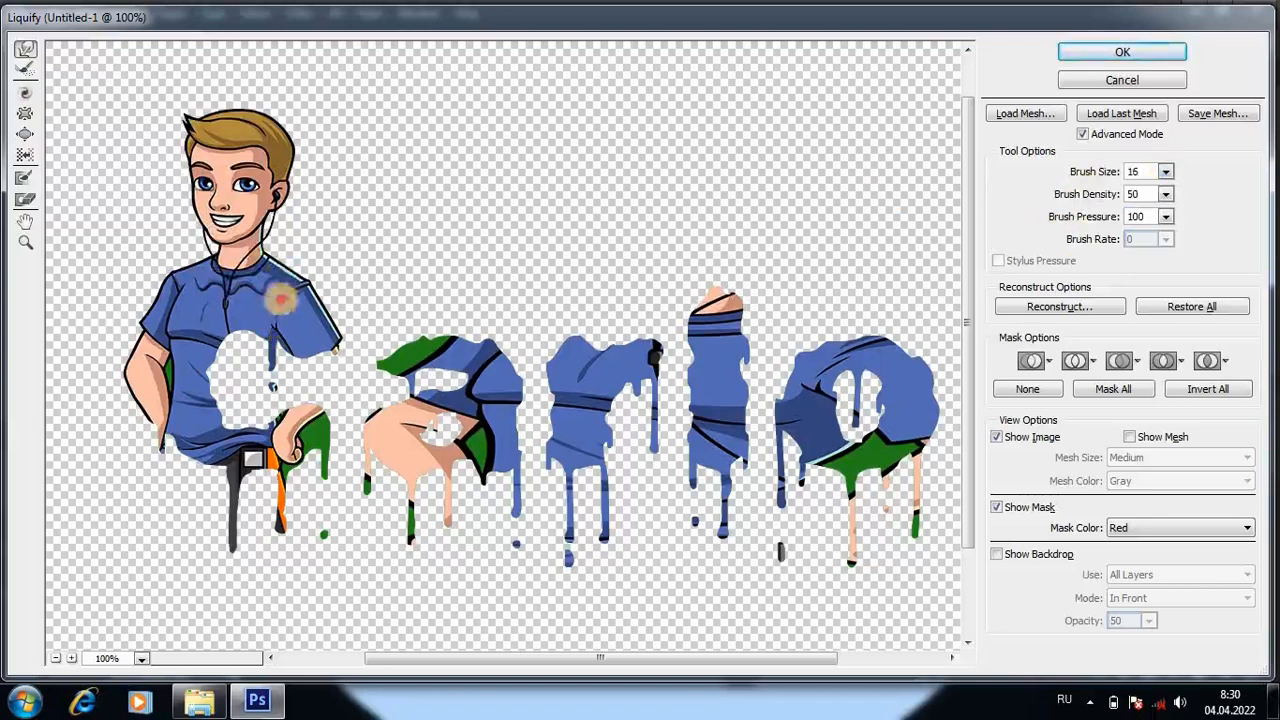
pyautogui.scroll(2, 175, 360)
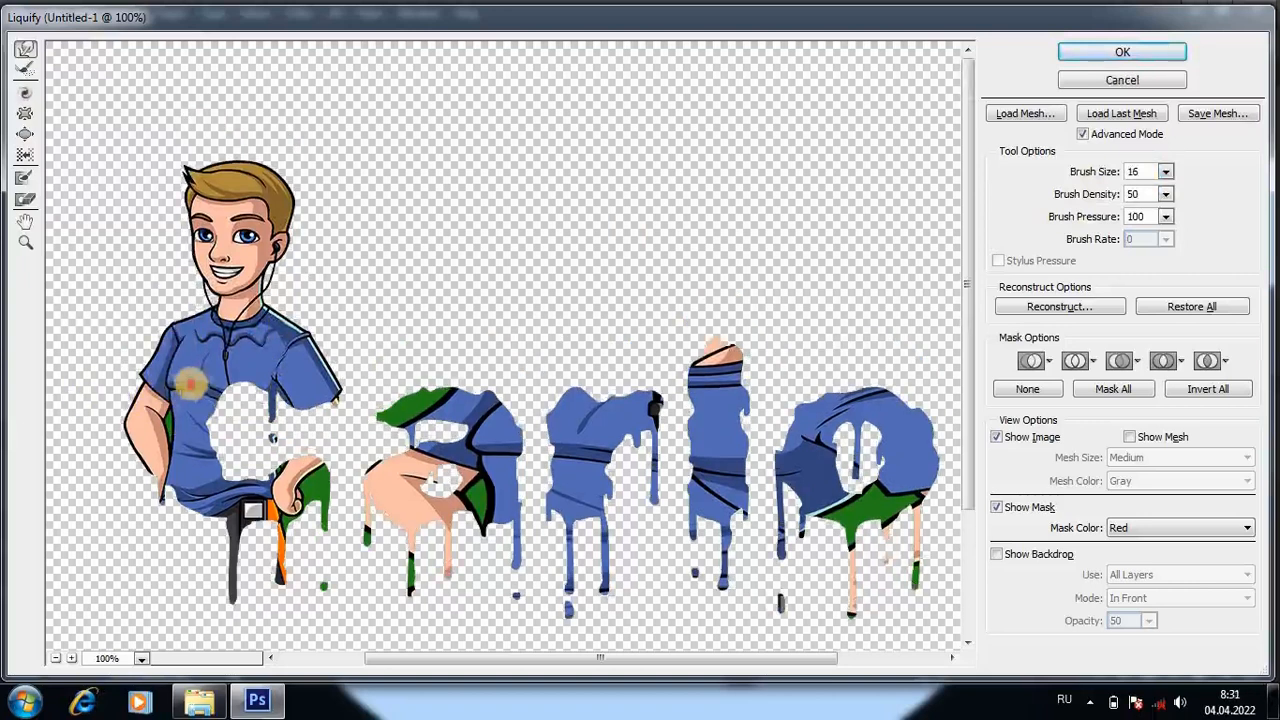
pyautogui.moveTo(173, 380)
pyautogui.mouseDown()
pyautogui.moveTo(214, 400)
pyautogui.moveTo(285, 365)
pyautogui.mouseUp()
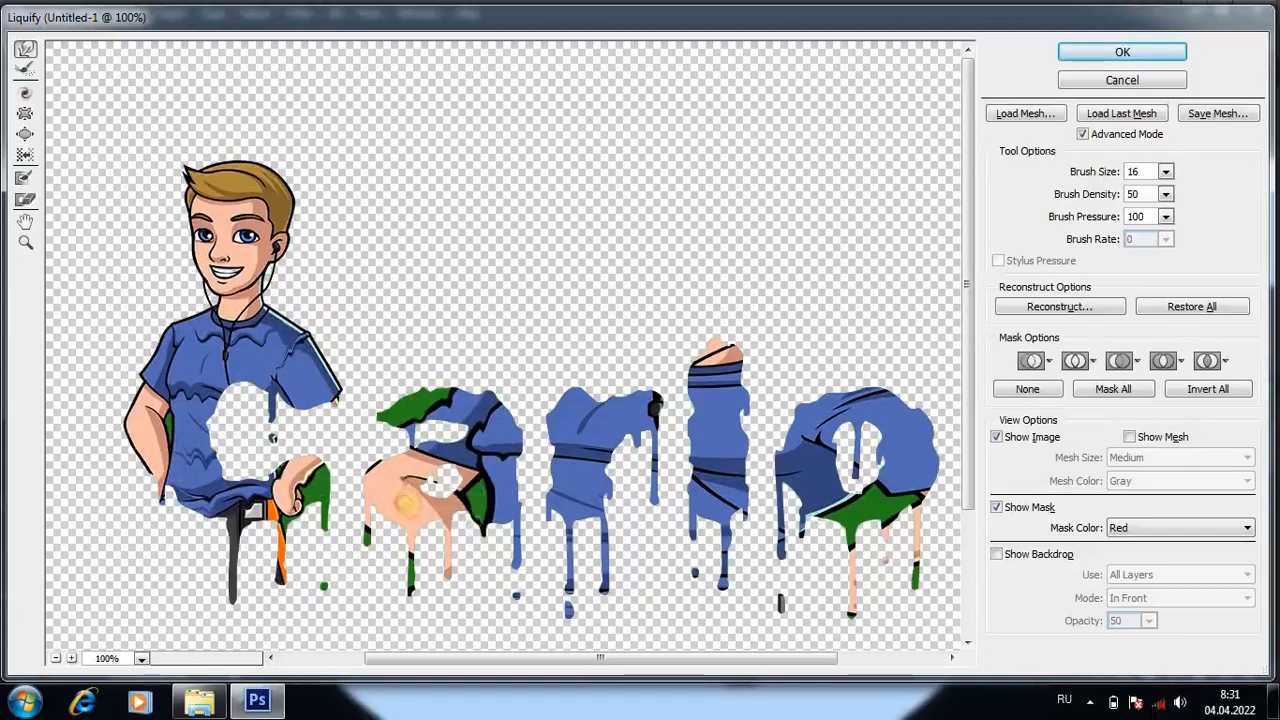
# Step: Warp the fold lines inside the letters r, l and o into wavy drips and apply the Liquify filter
pyautogui.moveTo(580, 438)
pyautogui.mouseDown()
pyautogui.moveTo(582, 499)
pyautogui.moveTo(567, 434)
pyautogui.moveTo(591, 436)
pyautogui.moveTo(593, 398)
pyautogui.moveTo(633, 410)
pyautogui.mouseUp()
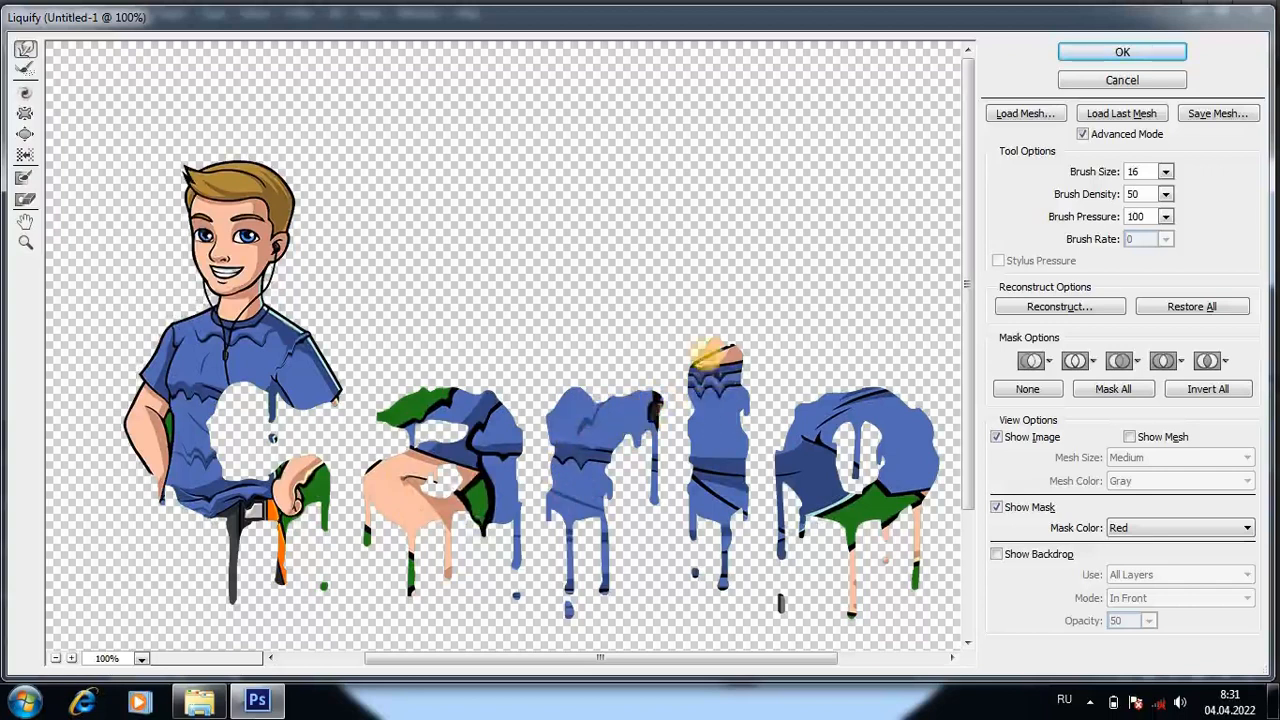
pyautogui.moveTo(712, 355)
pyautogui.mouseDown()
pyautogui.moveTo(723, 482)
pyautogui.moveTo(703, 489)
pyautogui.moveTo(785, 488)
pyautogui.mouseUp()
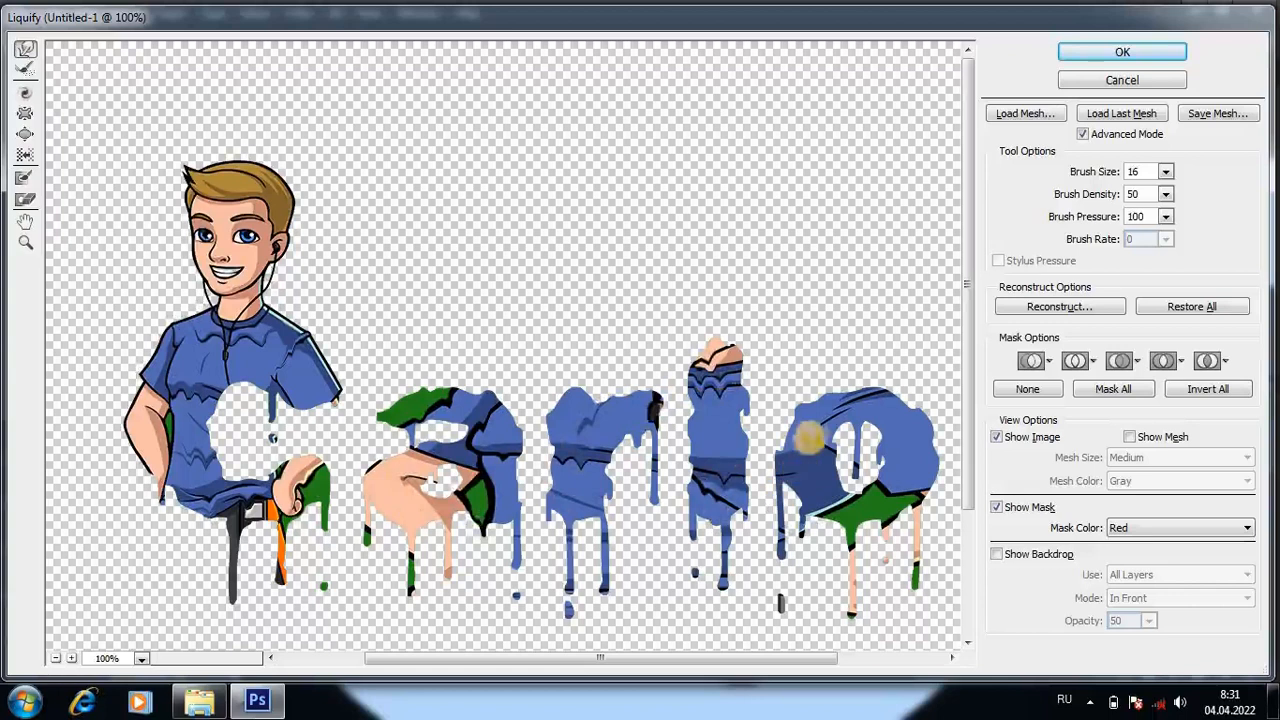
pyautogui.moveTo(810, 437)
pyautogui.mouseDown()
pyautogui.moveTo(823, 505)
pyautogui.moveTo(875, 499)
pyautogui.moveTo(881, 511)
pyautogui.moveTo(890, 493)
pyautogui.moveTo(845, 382)
pyautogui.moveTo(851, 402)
pyautogui.moveTo(902, 436)
pyautogui.moveTo(906, 484)
pyautogui.mouseUp()
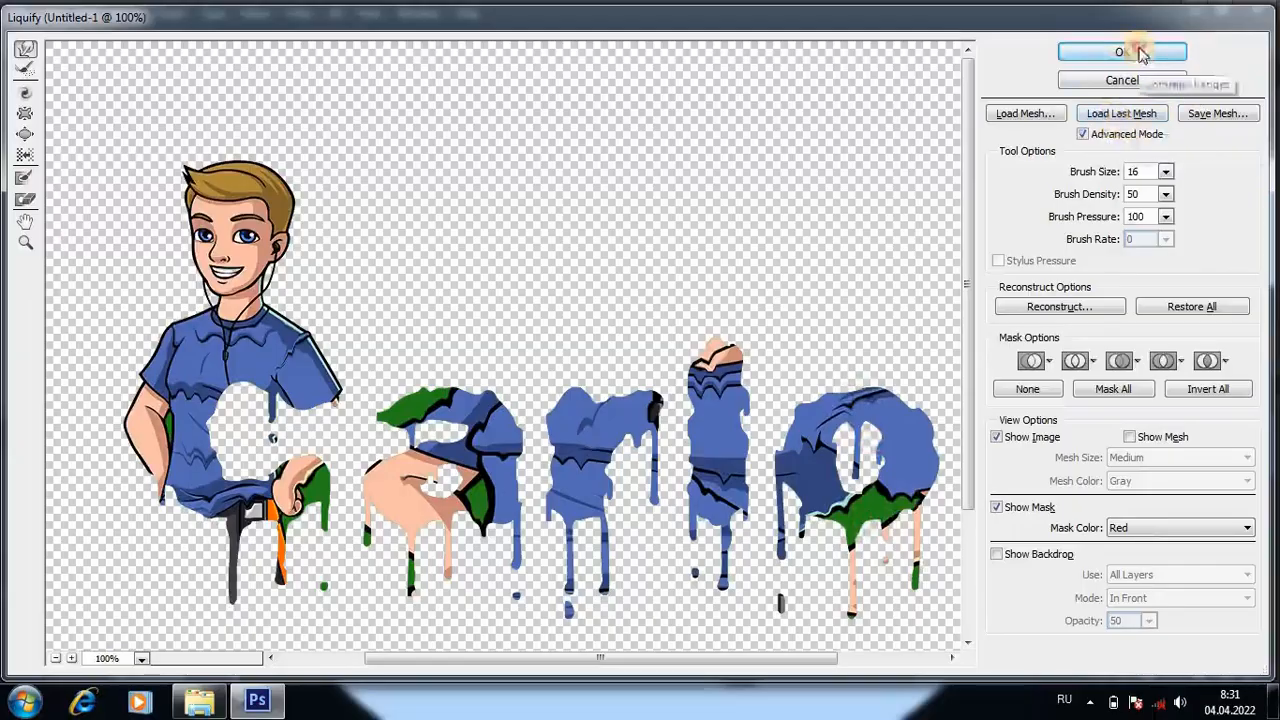
pyautogui.click(1124, 52)
pyautogui.click(740, 334)
pyautogui.scroll(4, 370, 427)
pyautogui.scroll(-3, 352, 421)
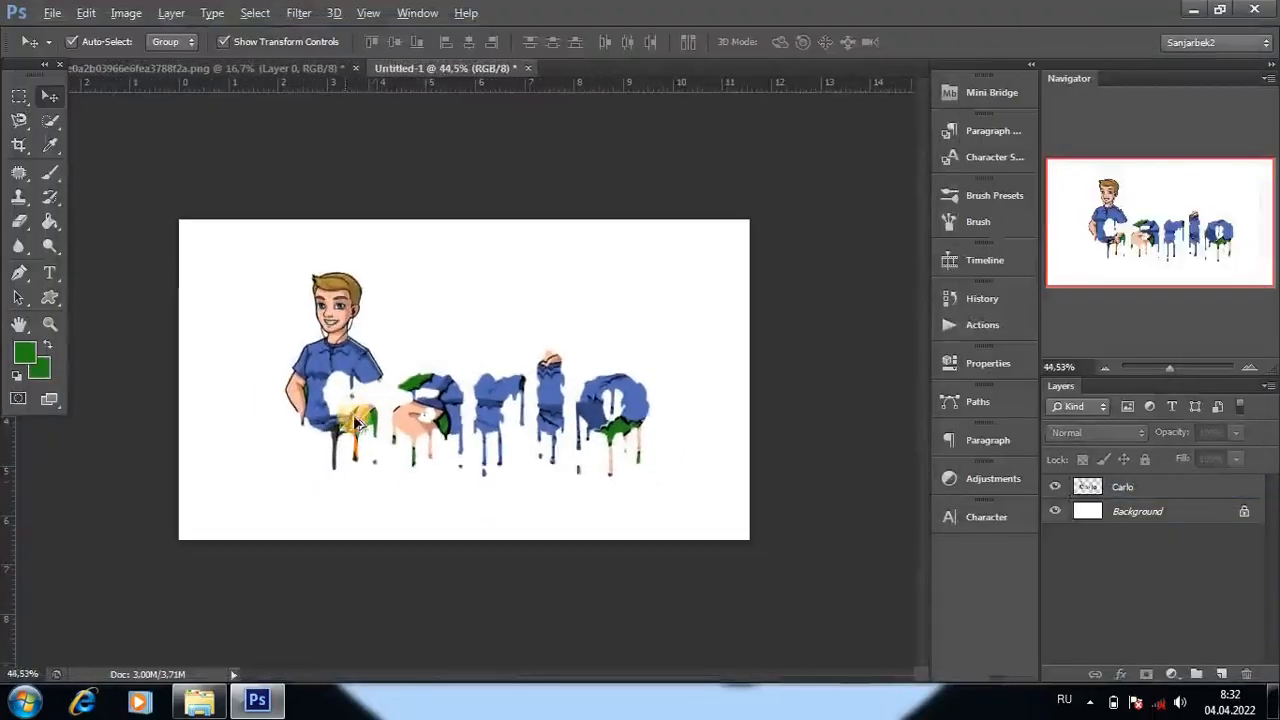
# Step: Duplicate the Background layer and add a Gradient Overlay to the copy, opening its gradient for editing
pyautogui.click(1146, 512)
pyautogui.hotkey('ctrl', 'j')
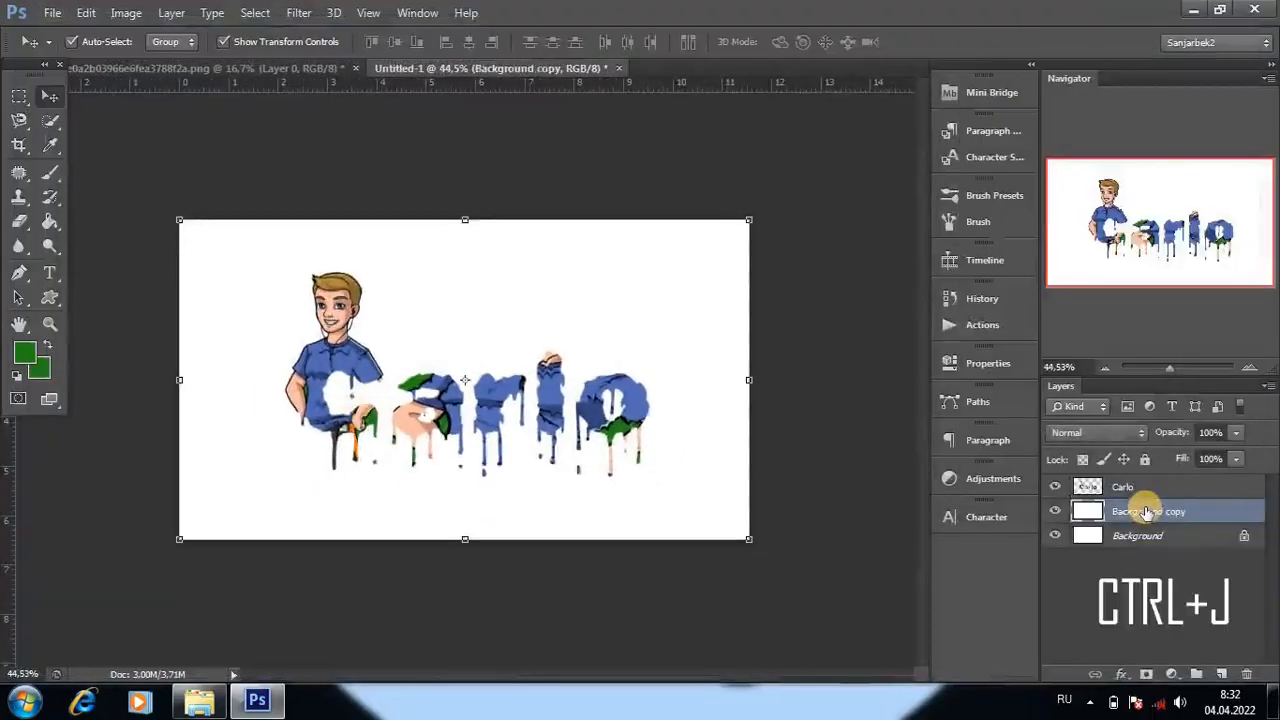
pyautogui.click(1122, 674)
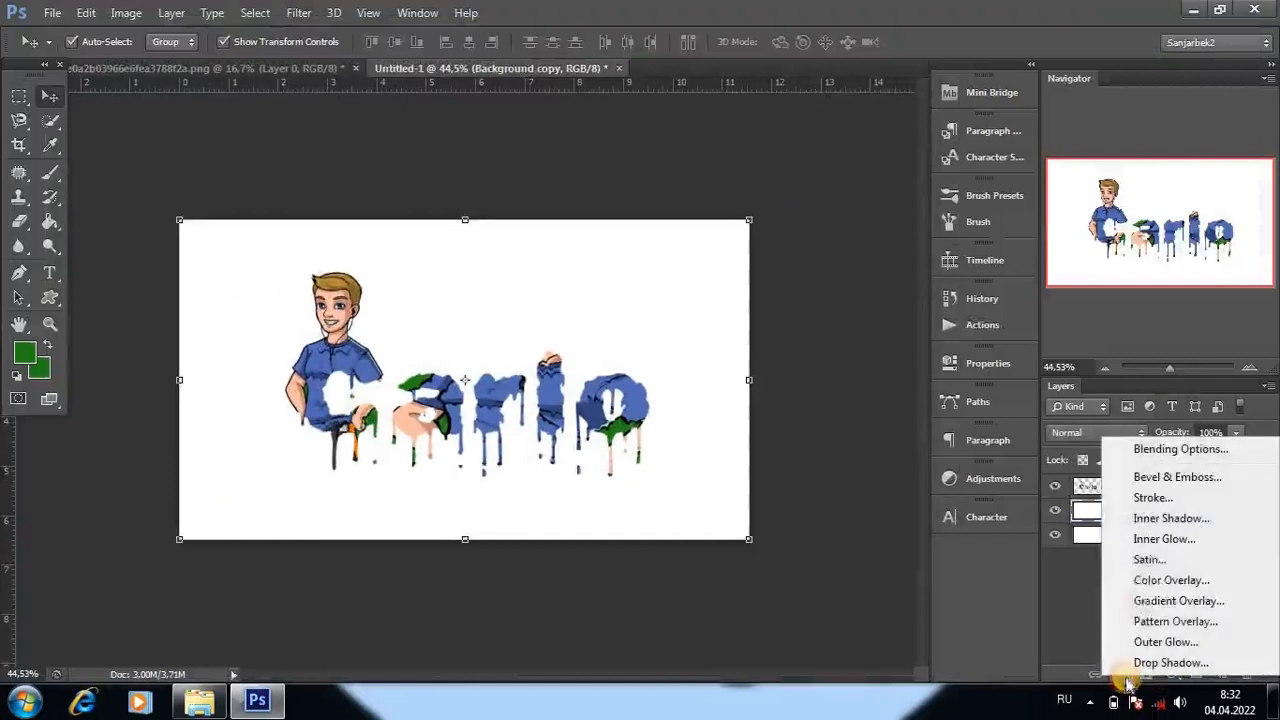
pyautogui.click(1143, 600)
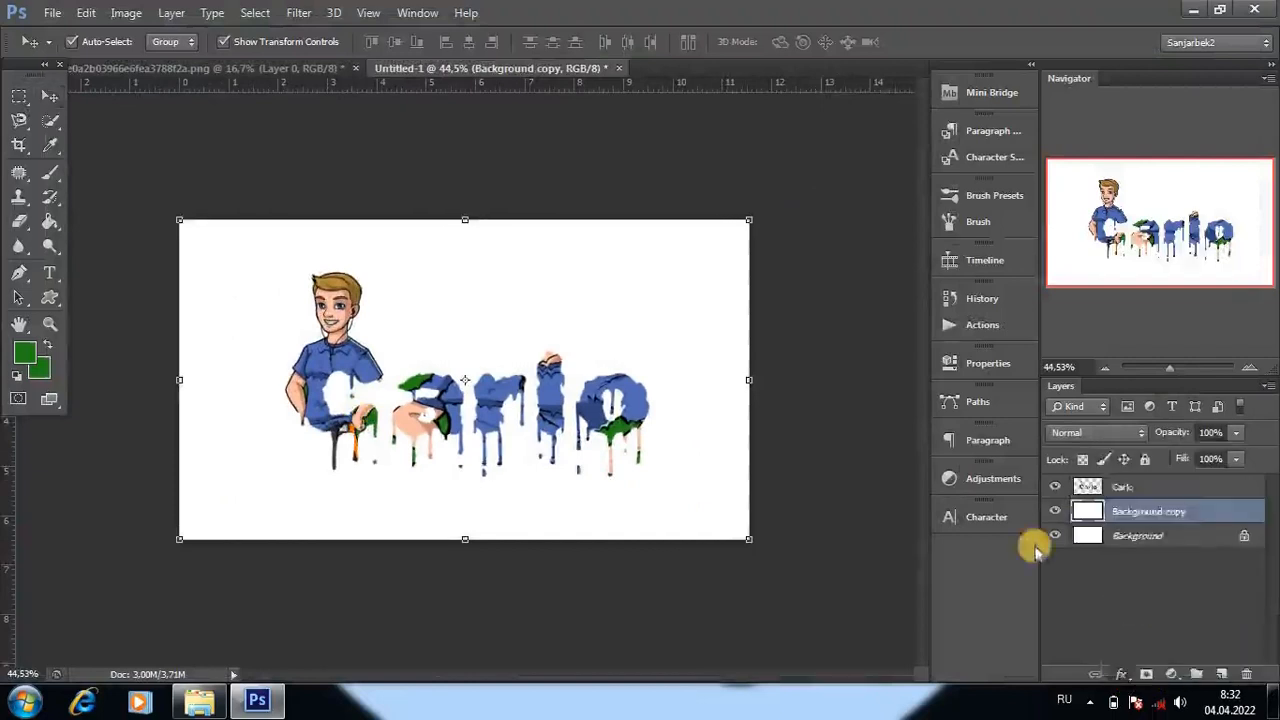
pyautogui.click(899, 368)
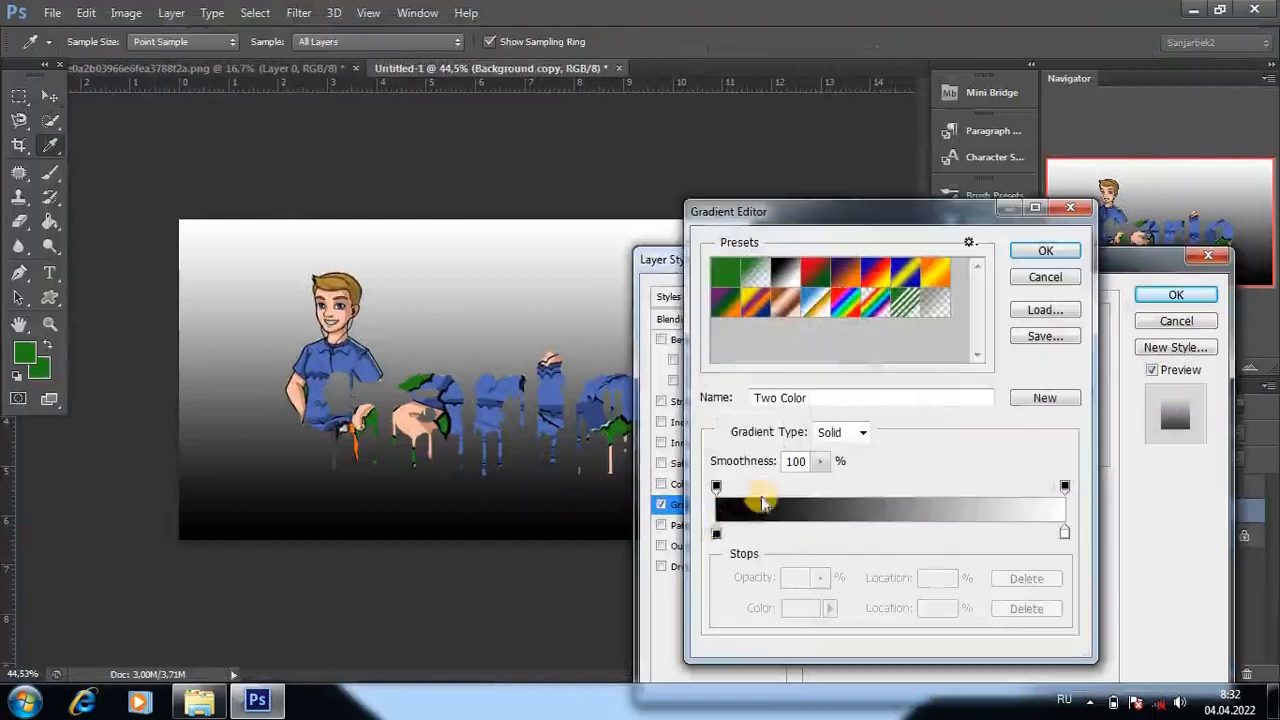
# Step: Set the gradient's start colour to the character's skin tone and its end colour to the hair's golden brown
pyautogui.click(716, 533)
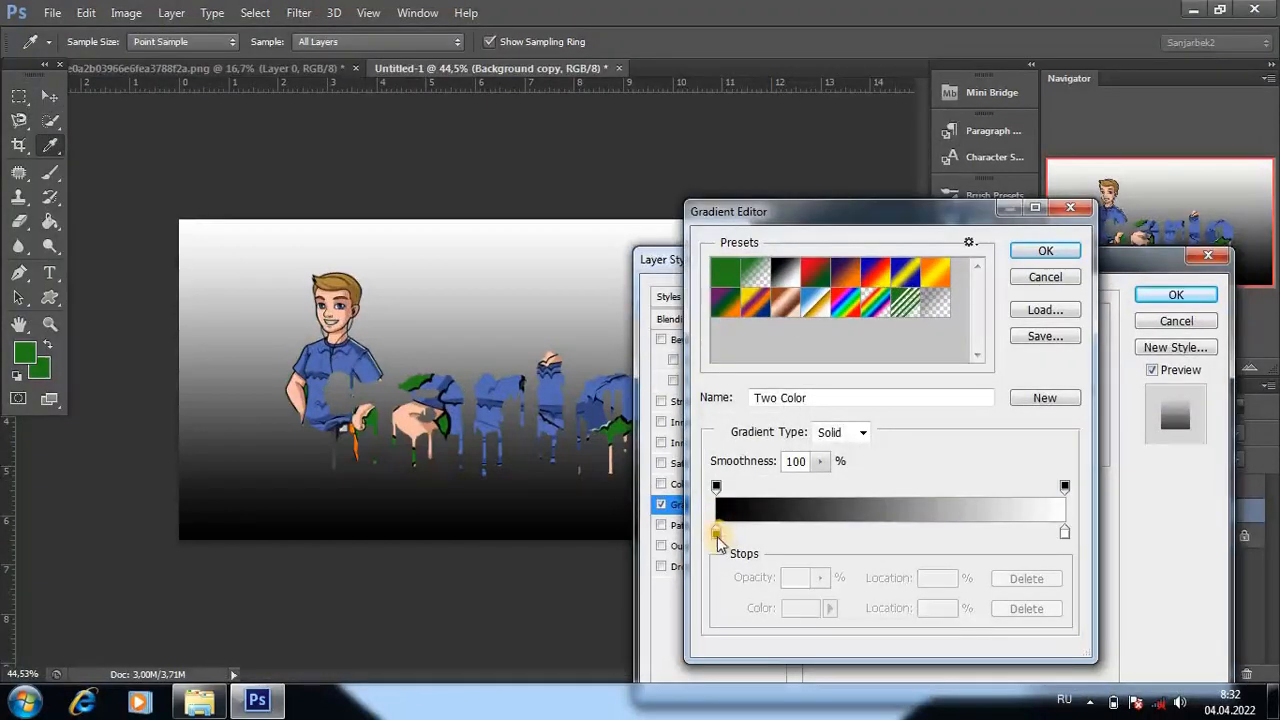
pyautogui.click(341, 289)
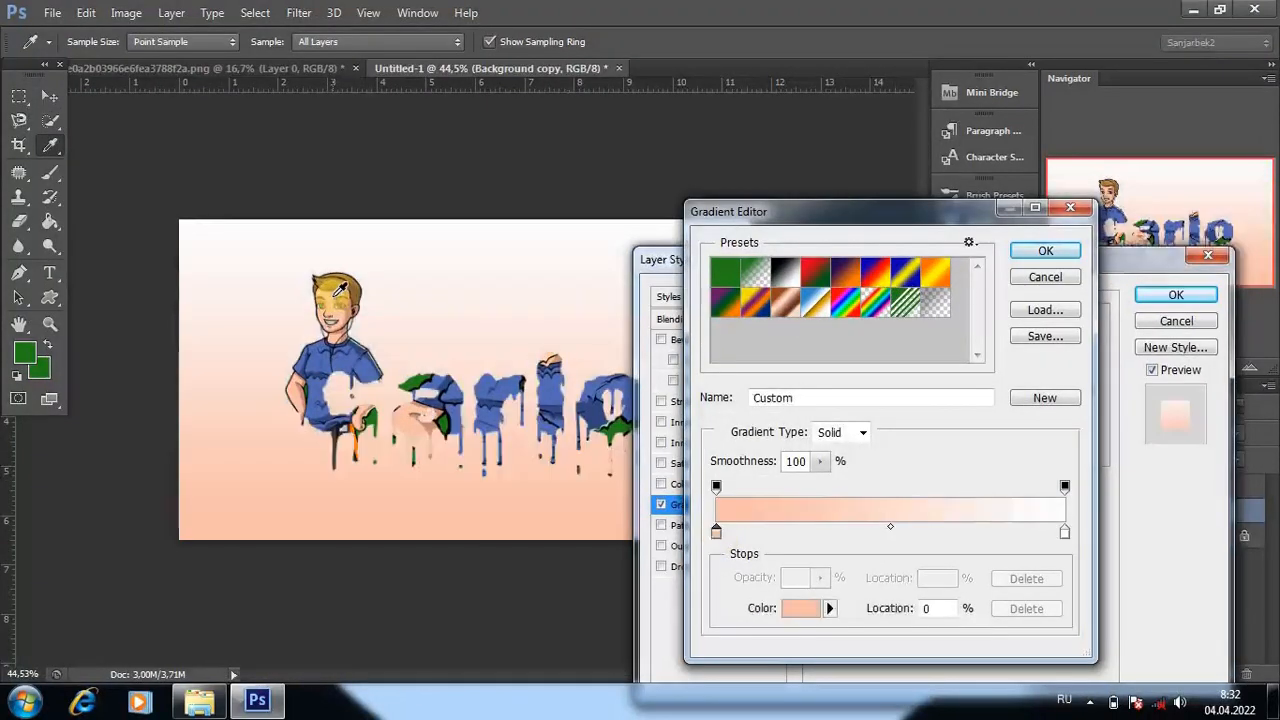
pyautogui.click(1065, 533)
pyautogui.click(338, 279)
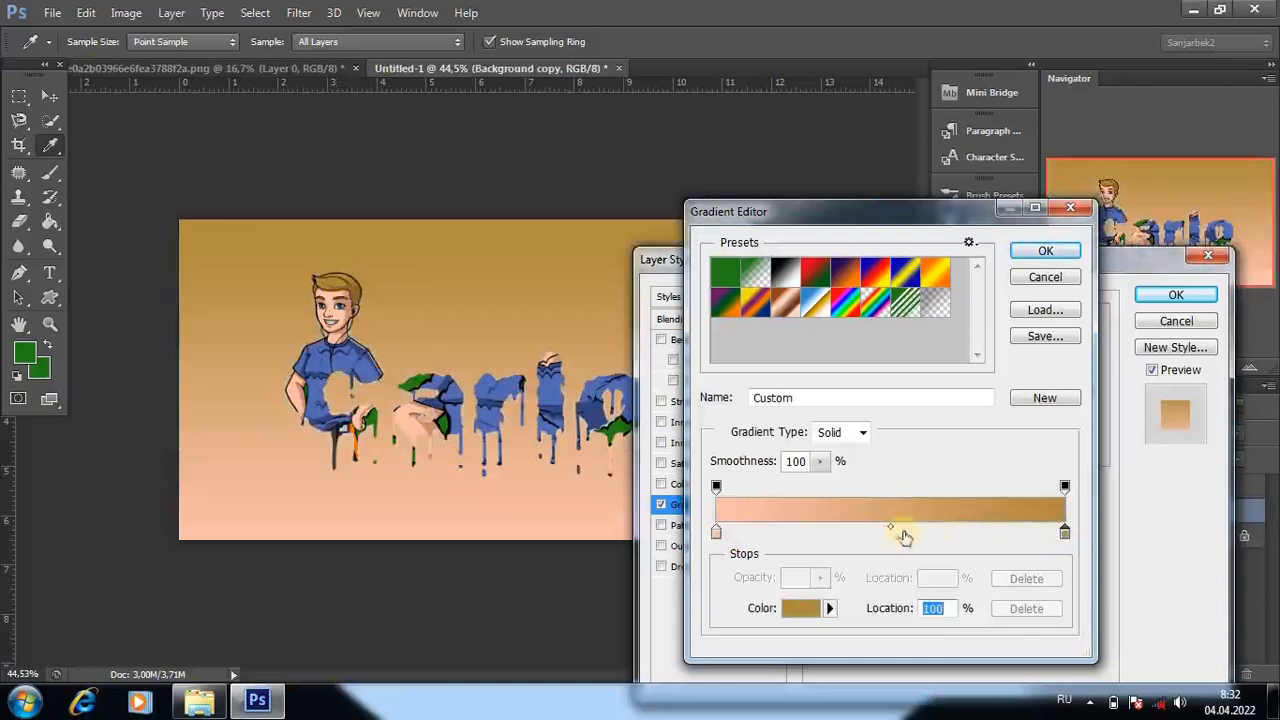
# Step: Add a gradient colour stop at 93% and set both it and the end stop to white
pyautogui.moveTo(887, 533); pyautogui.dragTo(1042, 535)
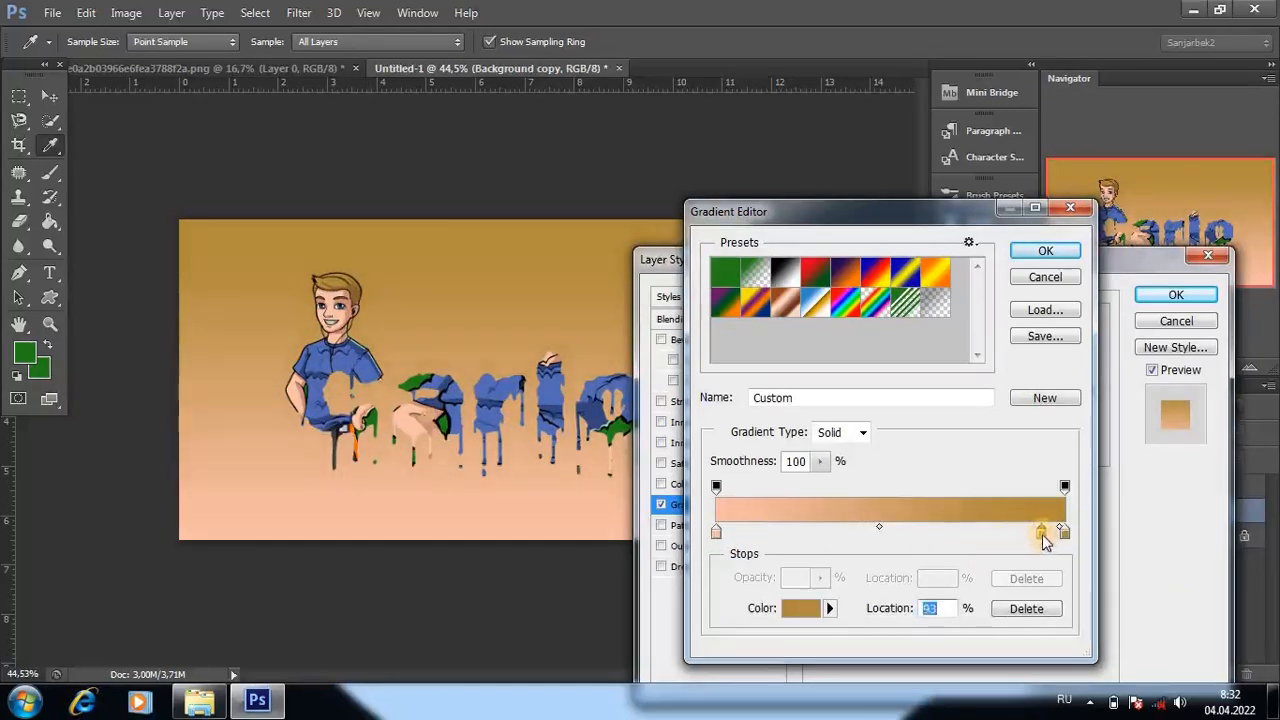
pyautogui.click(783, 617)
pyautogui.click(418, 378)
pyautogui.click(843, 373)
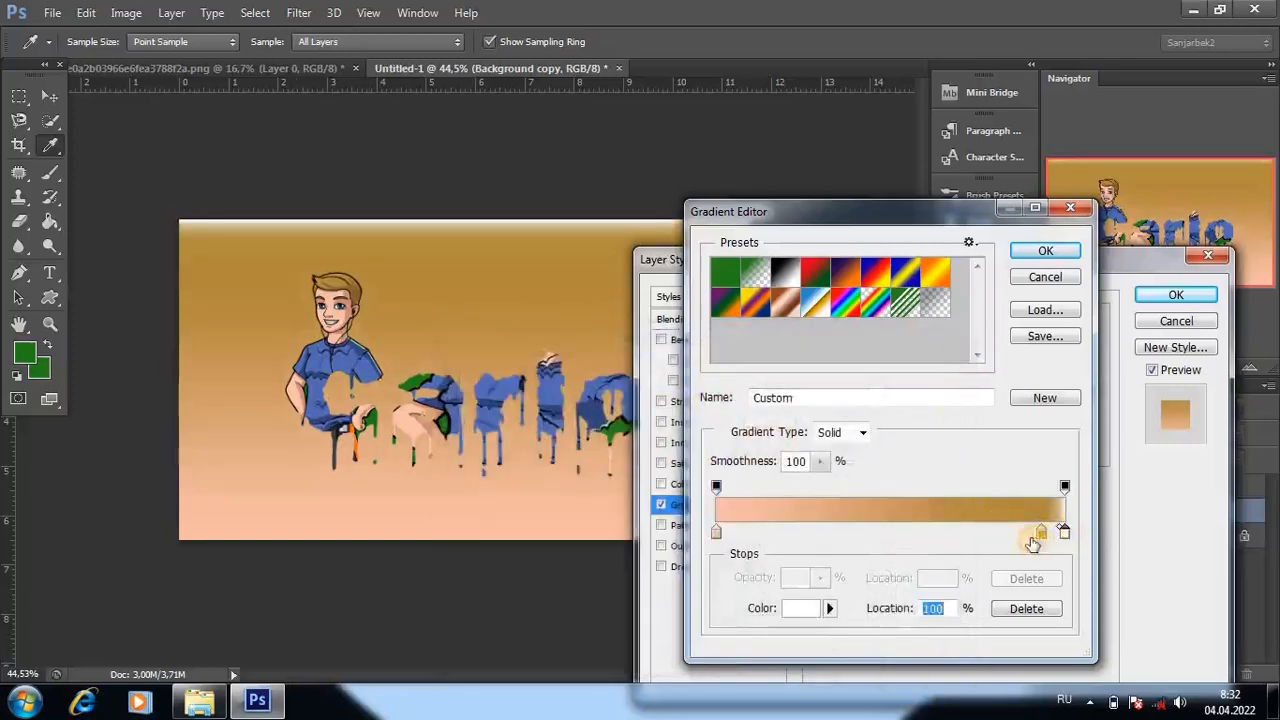
pyautogui.click(800, 608)
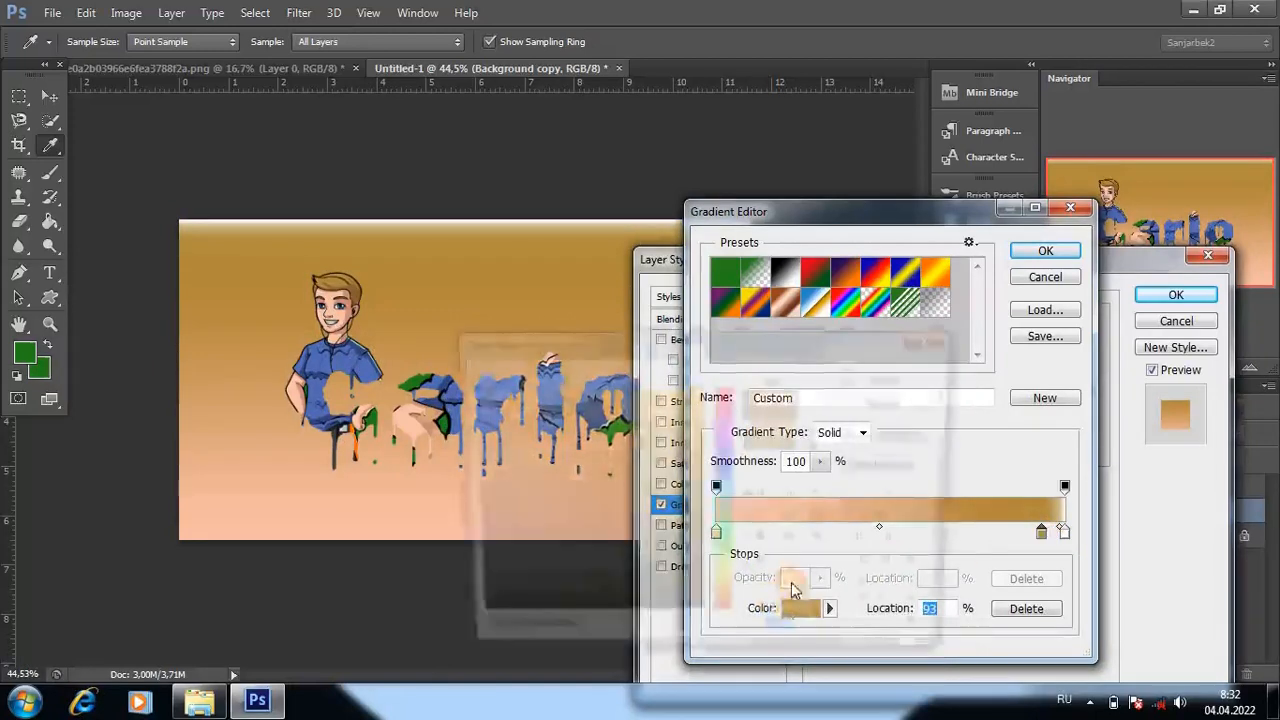
pyautogui.click(465, 388)
pyautogui.click(893, 377)
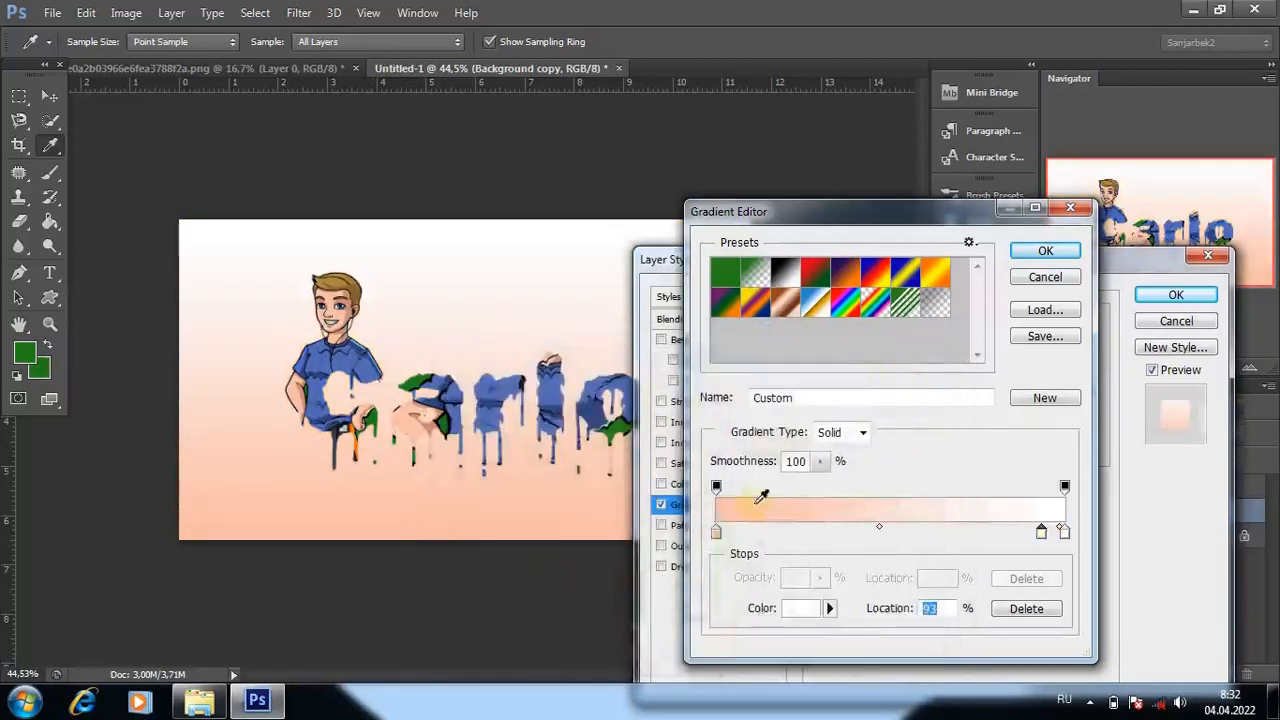
# Step: Move the gradient's peach stop to 20% and apply the Gradient Overlay to the background copy
pyautogui.moveTo(719, 540); pyautogui.dragTo(788, 549)
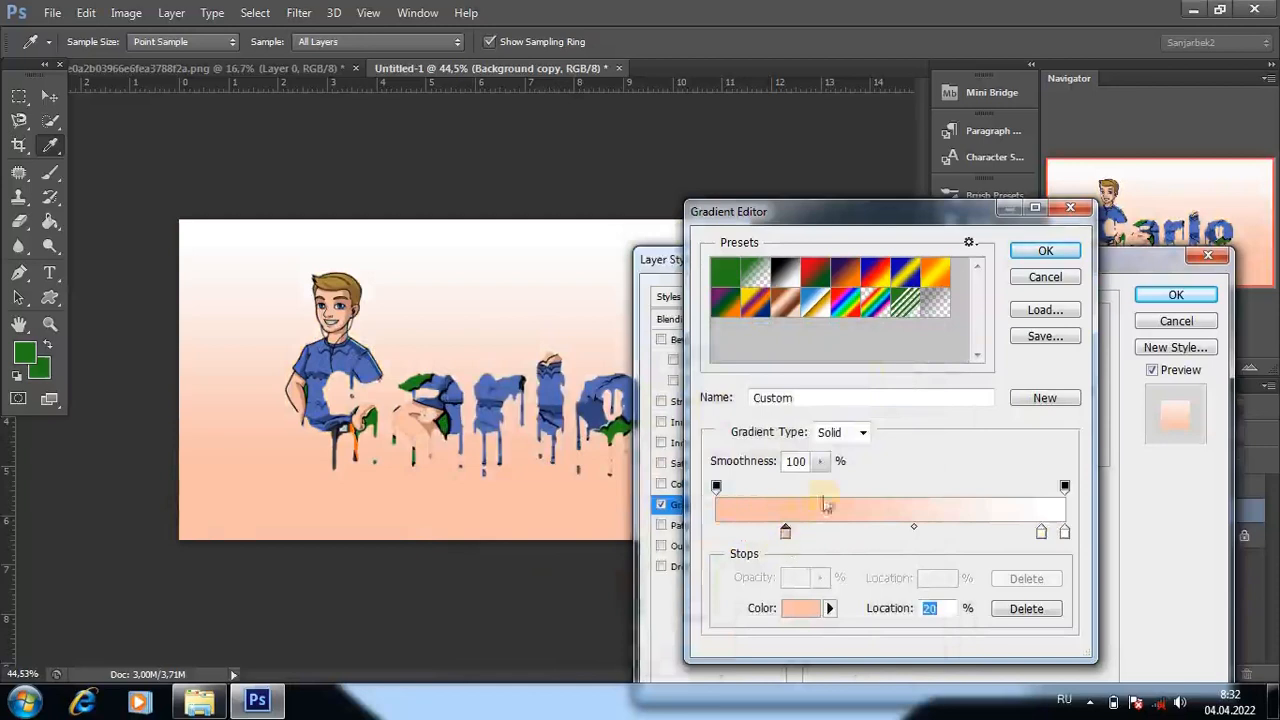
pyautogui.click(1045, 251)
pyautogui.click(1176, 294)
pyautogui.press('v')
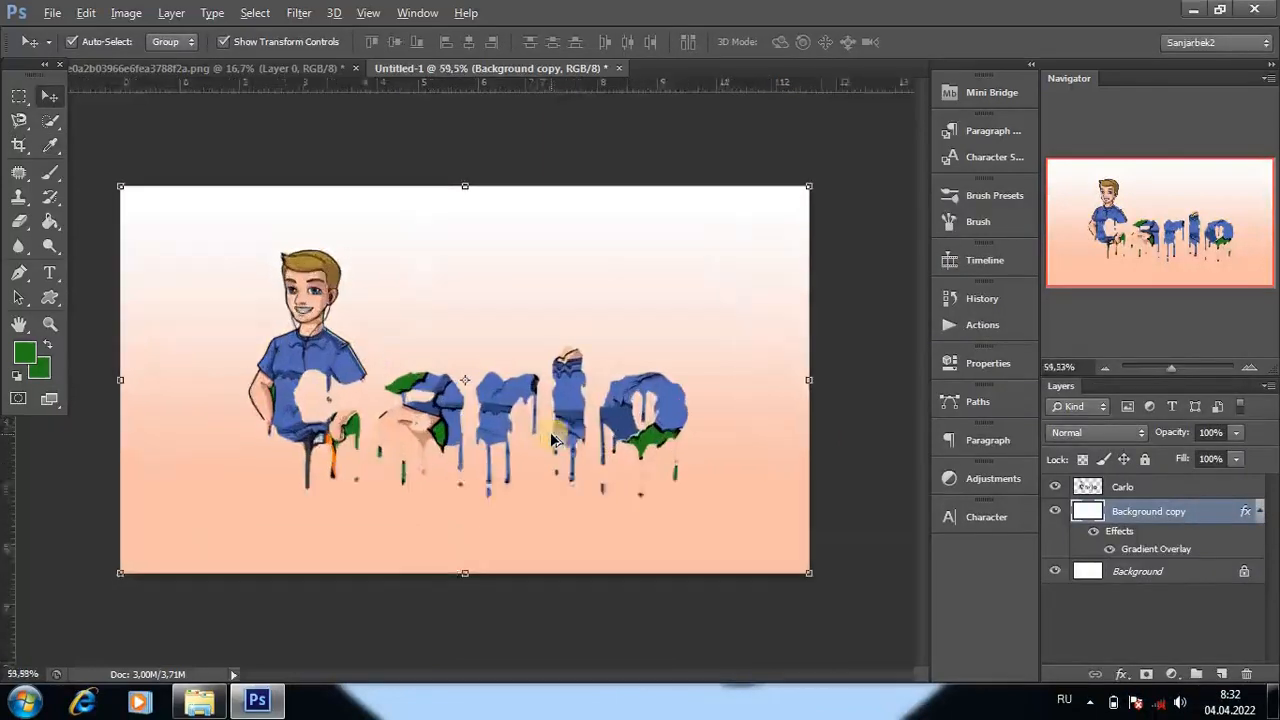
pyautogui.scroll(-2, 530, 441)
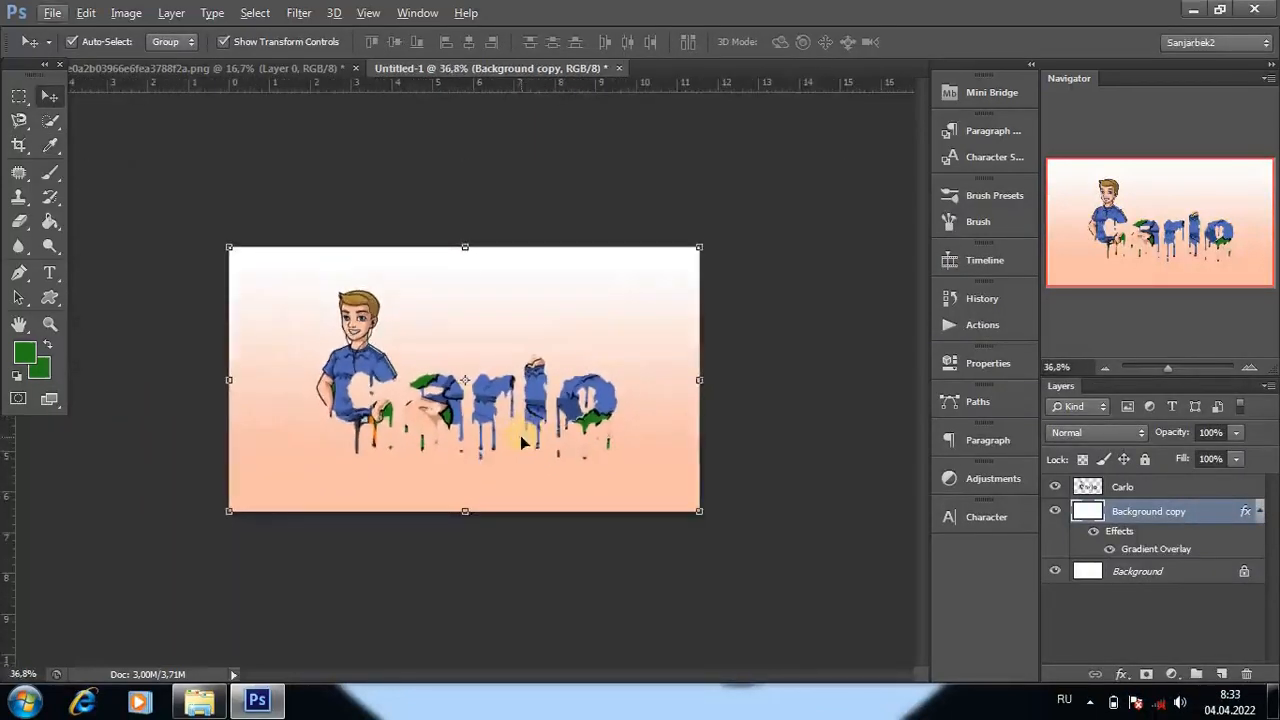
# Step: Choose the 134 px grass brush preset for the Brush tool
pyautogui.click(50, 172)
pyautogui.click(120, 175)
pyautogui.rightClick(477, 377)
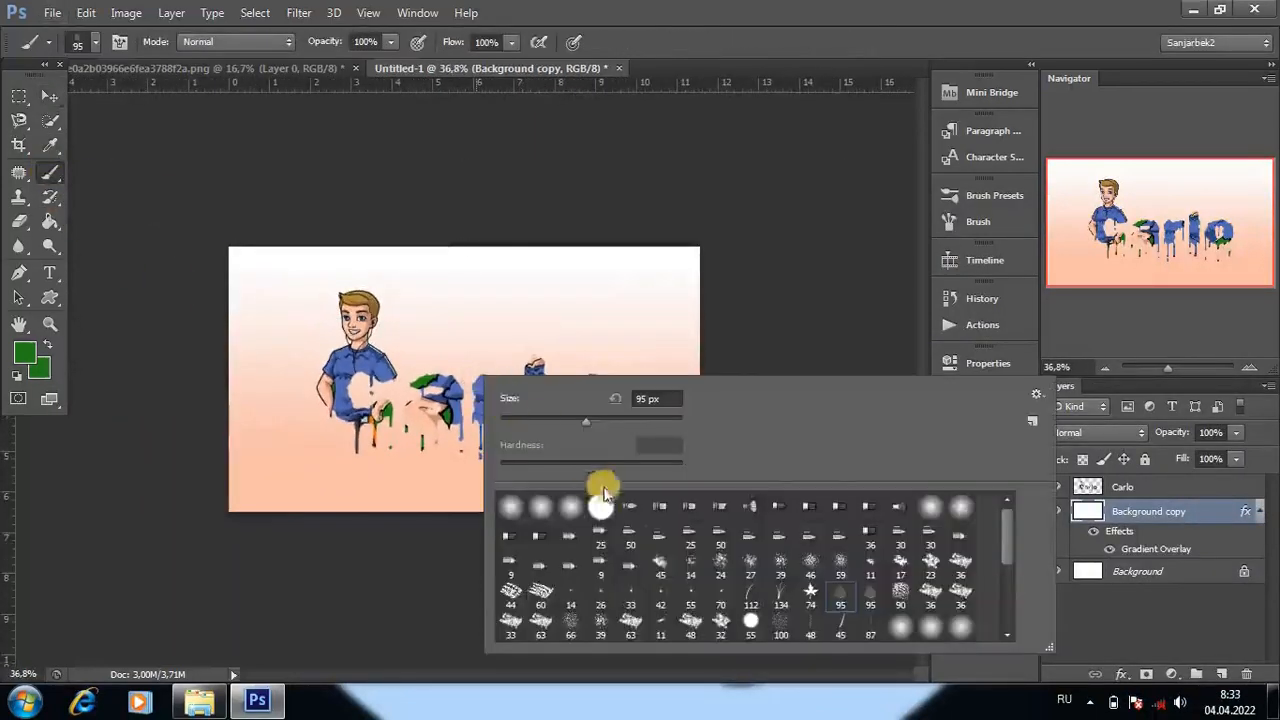
pyautogui.scroll(-2, 640, 530)
pyautogui.click(776, 538)
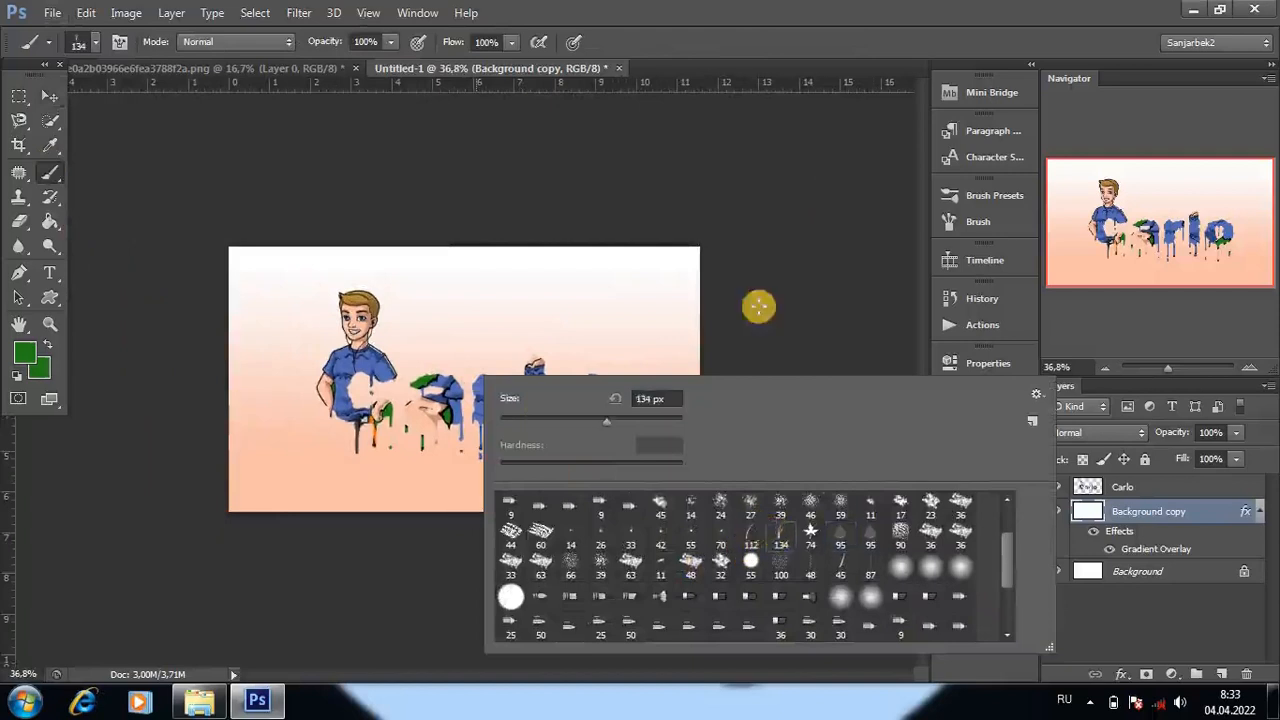
pyautogui.click(755, 310)
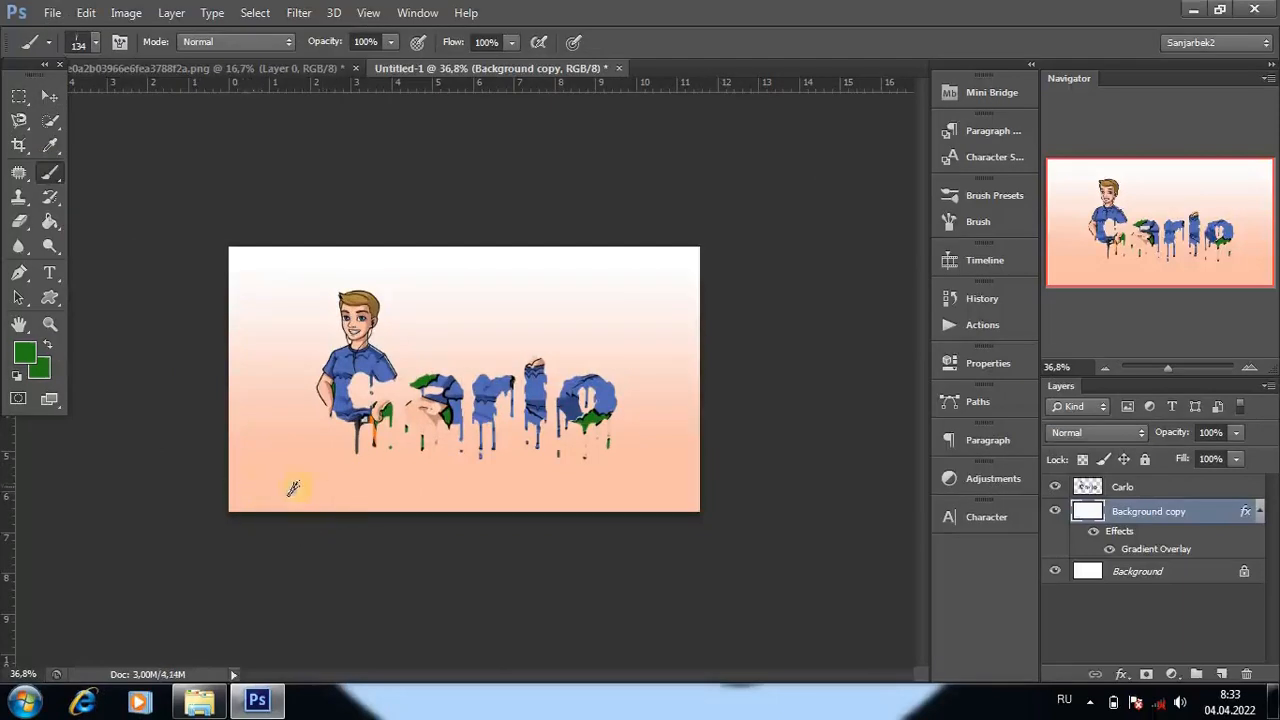
# Step: Rasterize the background copy's layer style and paint green grass along the bottom edge of the canvas
pyautogui.click(1133, 519)
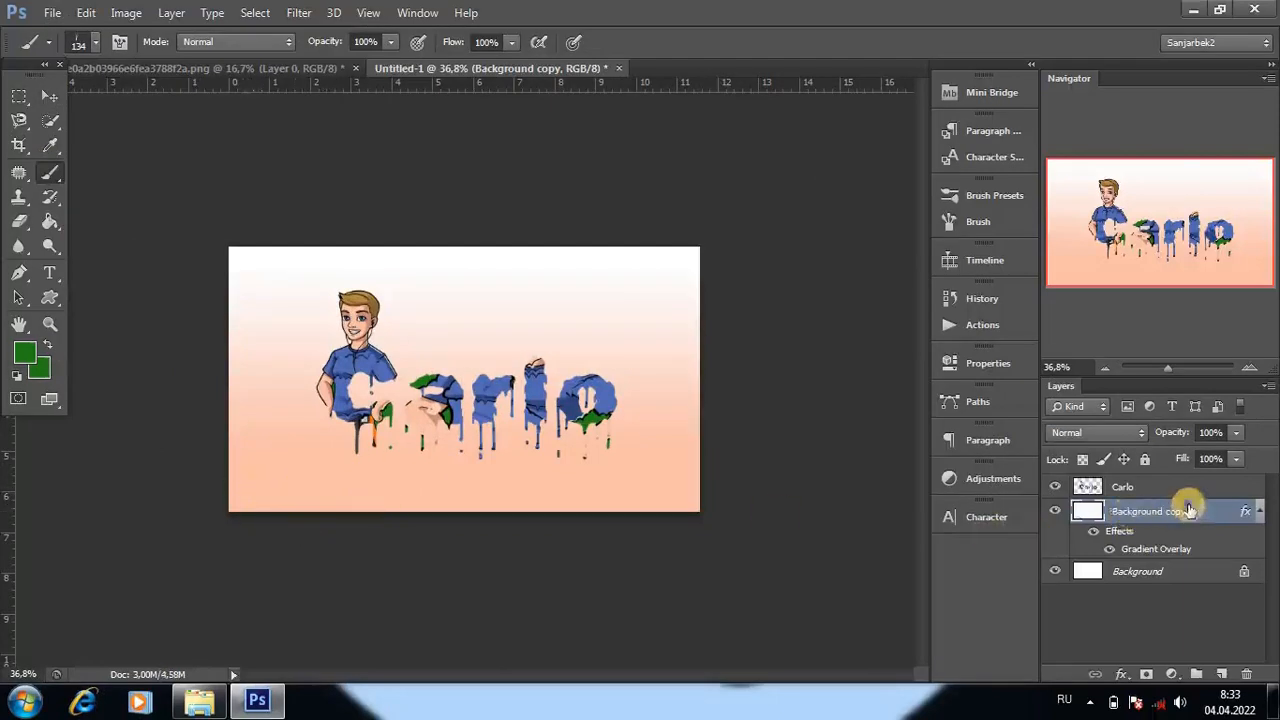
pyautogui.rightClick(1180, 511)
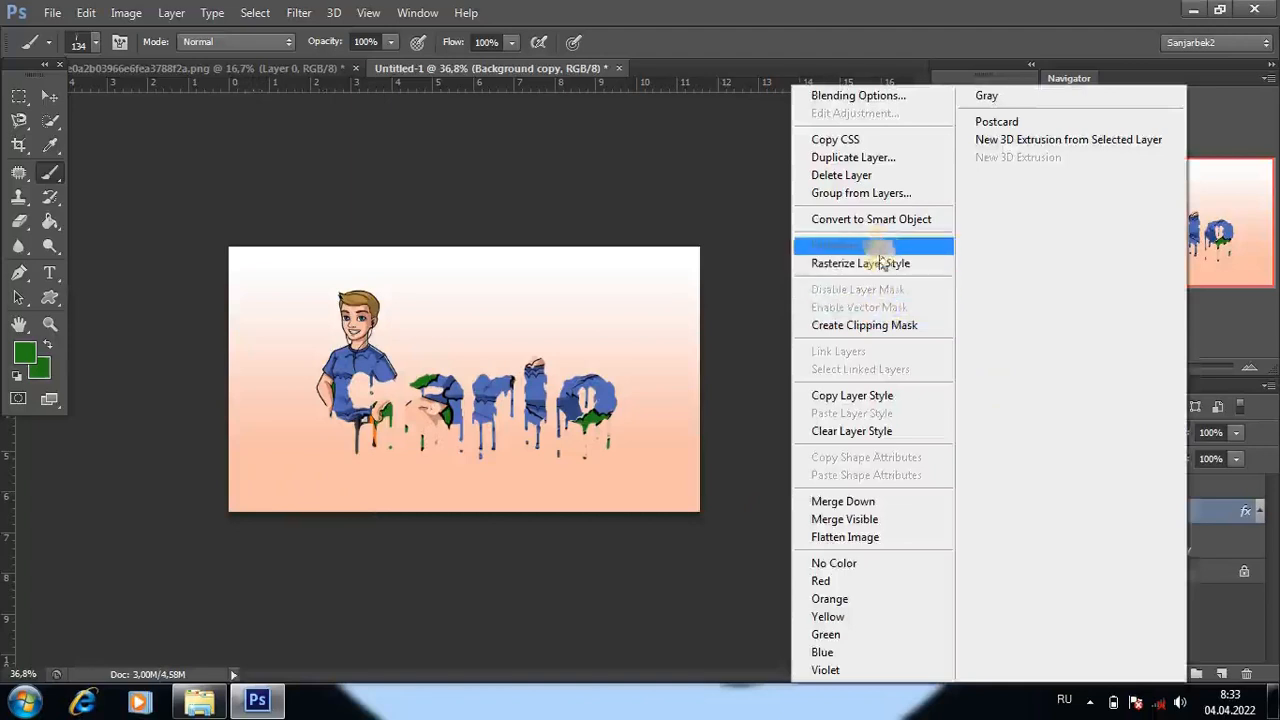
pyautogui.click(883, 263)
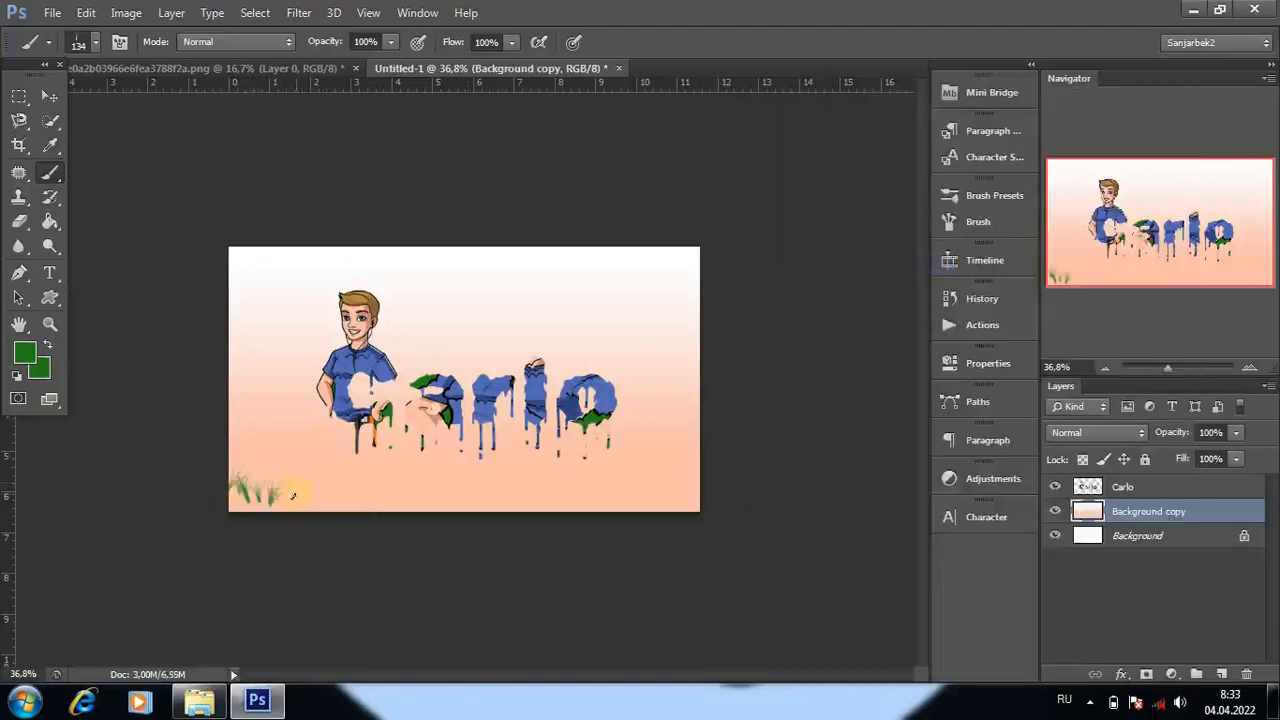
pyautogui.moveTo(293, 495); pyautogui.dragTo(737, 503)
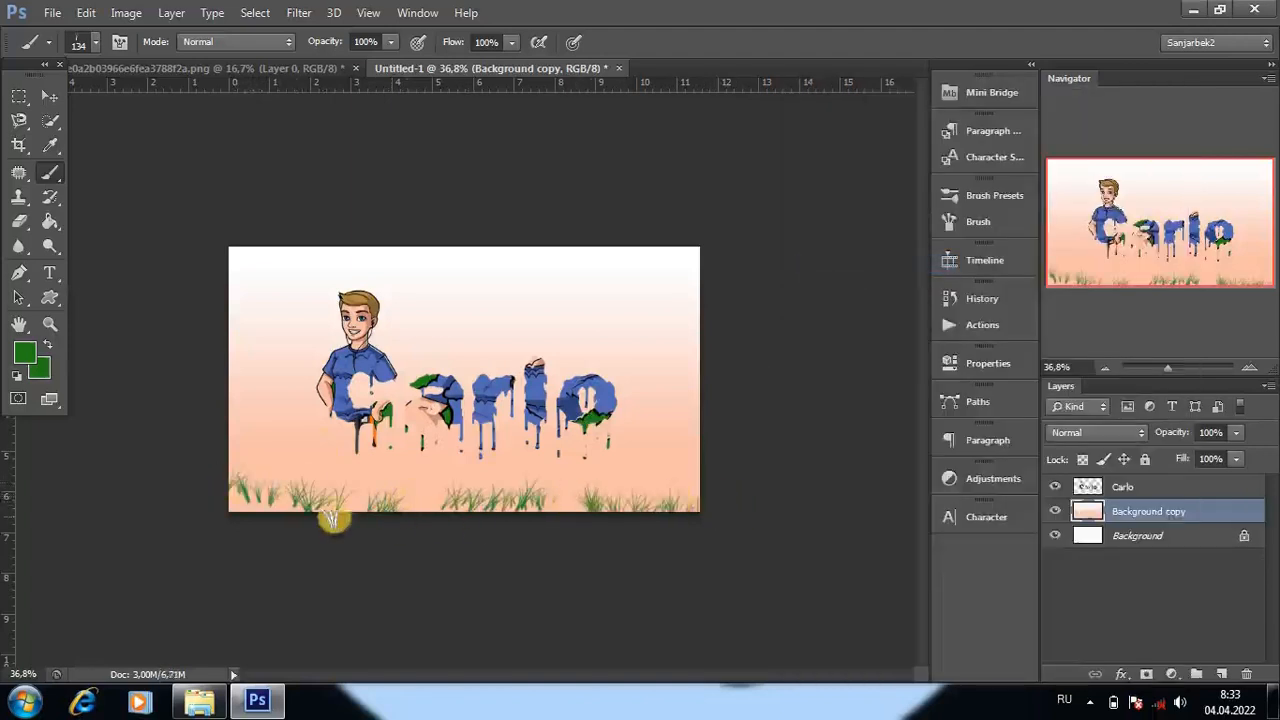
# Step: Paint more green grass along the bottom edge to fill in the lower corners of the background copy
pyautogui.moveTo(226, 508); pyautogui.dragTo(302, 512)
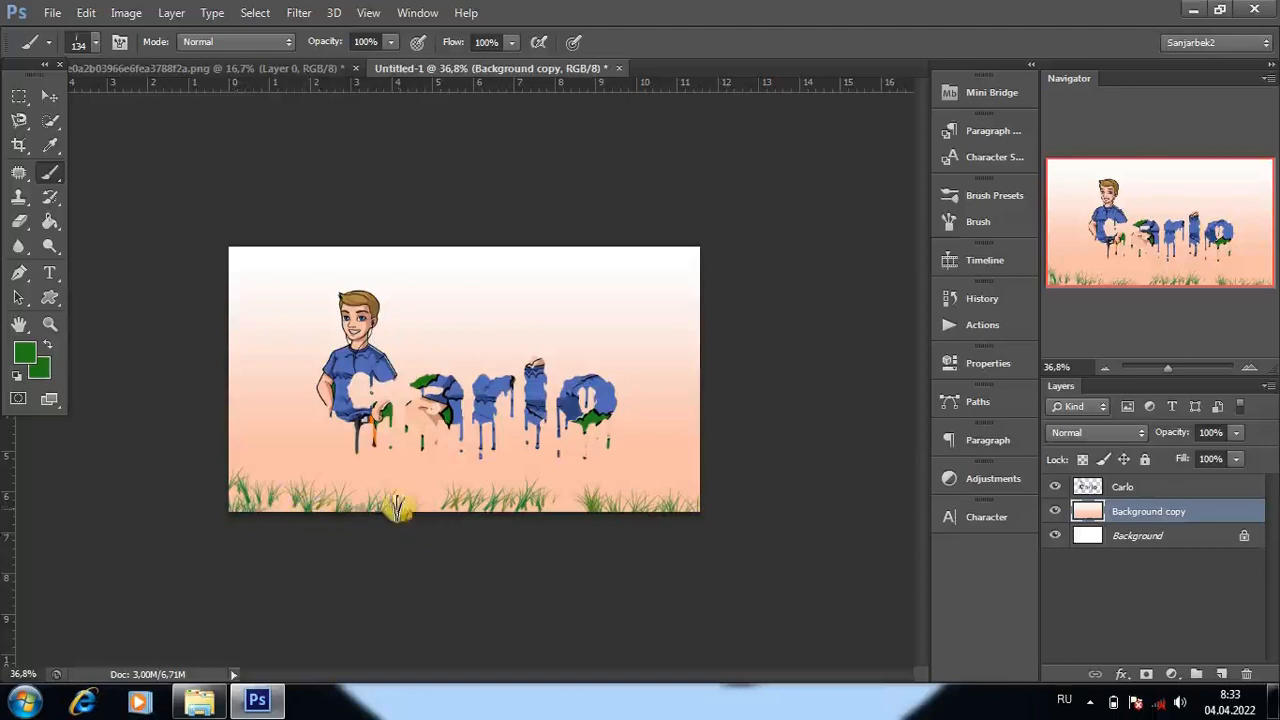
pyautogui.moveTo(397, 507)
pyautogui.mouseDown()
pyautogui.moveTo(635, 518)
pyautogui.moveTo(691, 508)
pyautogui.moveTo(655, 488)
pyautogui.moveTo(716, 496)
pyautogui.mouseUp()
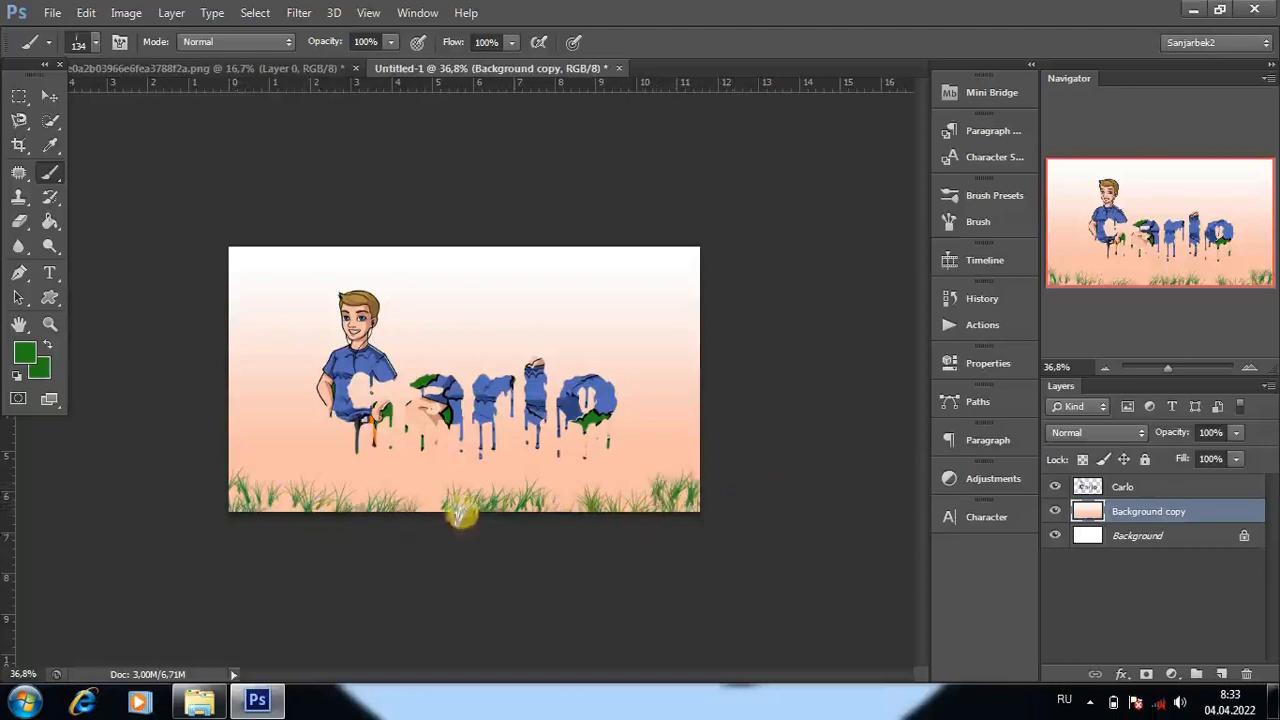
# Step: Choose the 95 px leaf brush preset for the Brush tool
pyautogui.hotkey('ctrl', '+')
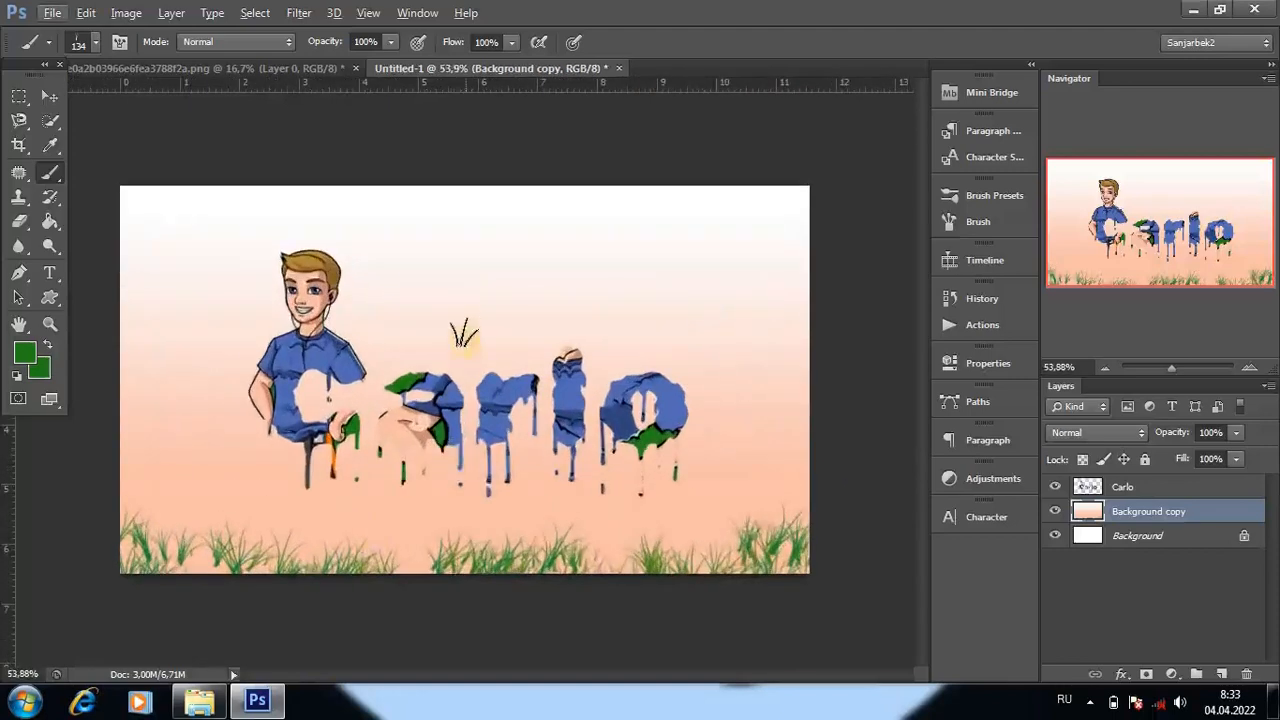
pyautogui.rightClick(463, 333)
pyautogui.scroll(-4, 789, 520)
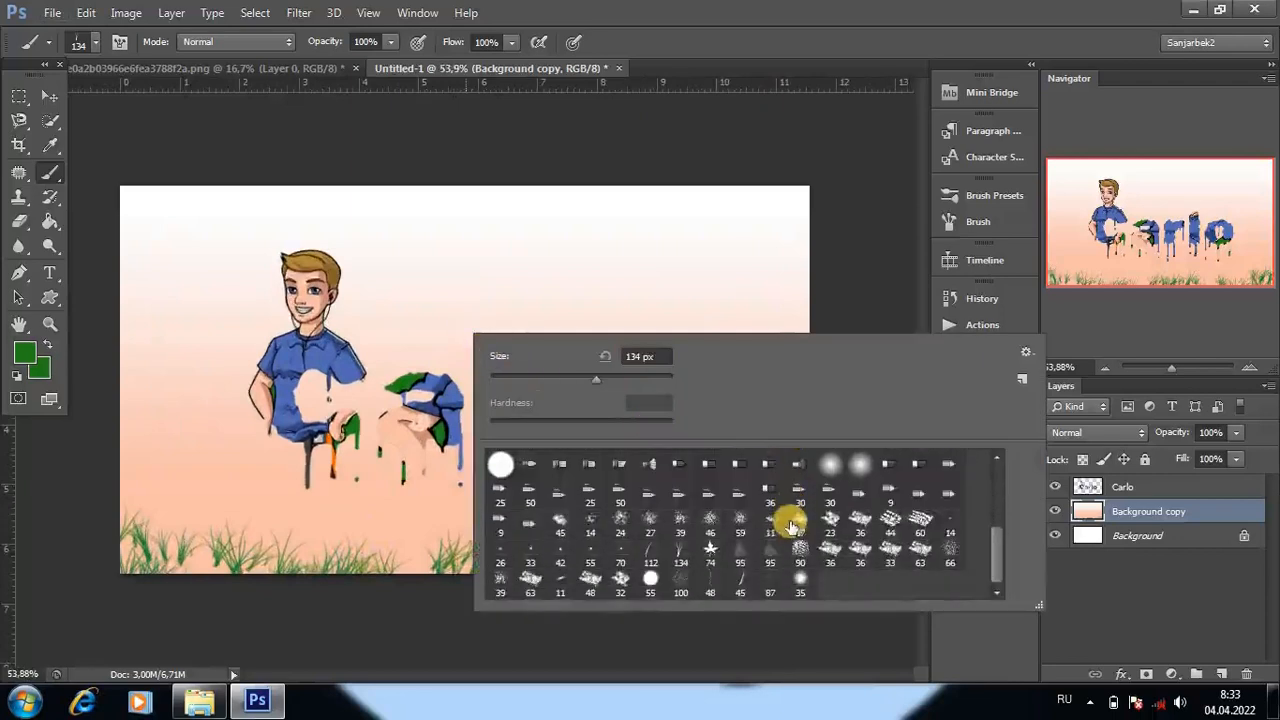
pyautogui.click(741, 556)
# Step: Paint translucent green leaves over both upper corners and the top centre of the background copy, undoing an unwanted first stroke
pyautogui.moveTo(553, 257)
pyautogui.mouseDown()
pyautogui.moveTo(632, 258)
pyautogui.moveTo(655, 300)
pyautogui.moveTo(843, 160)
pyautogui.moveTo(800, 180)
pyautogui.mouseUp()
pyautogui.hotkey('ctrl', 'z')
pyautogui.moveTo(5, 30); pyautogui.dragTo(200, 245)
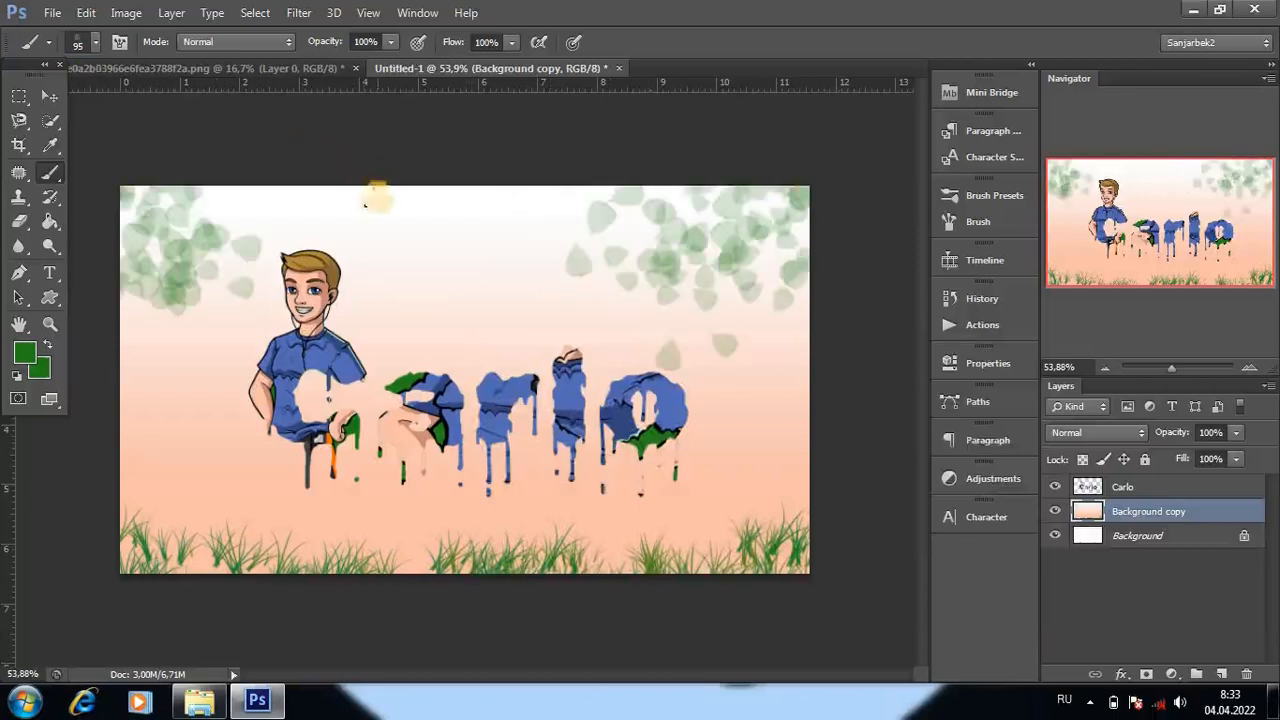
pyautogui.moveTo(374, 194); pyautogui.dragTo(452, 197)
# Step: Switch to the Move tool and shift the Carlo artwork slightly down and to the left on the canvas
pyautogui.scroll(2, 487, 460)
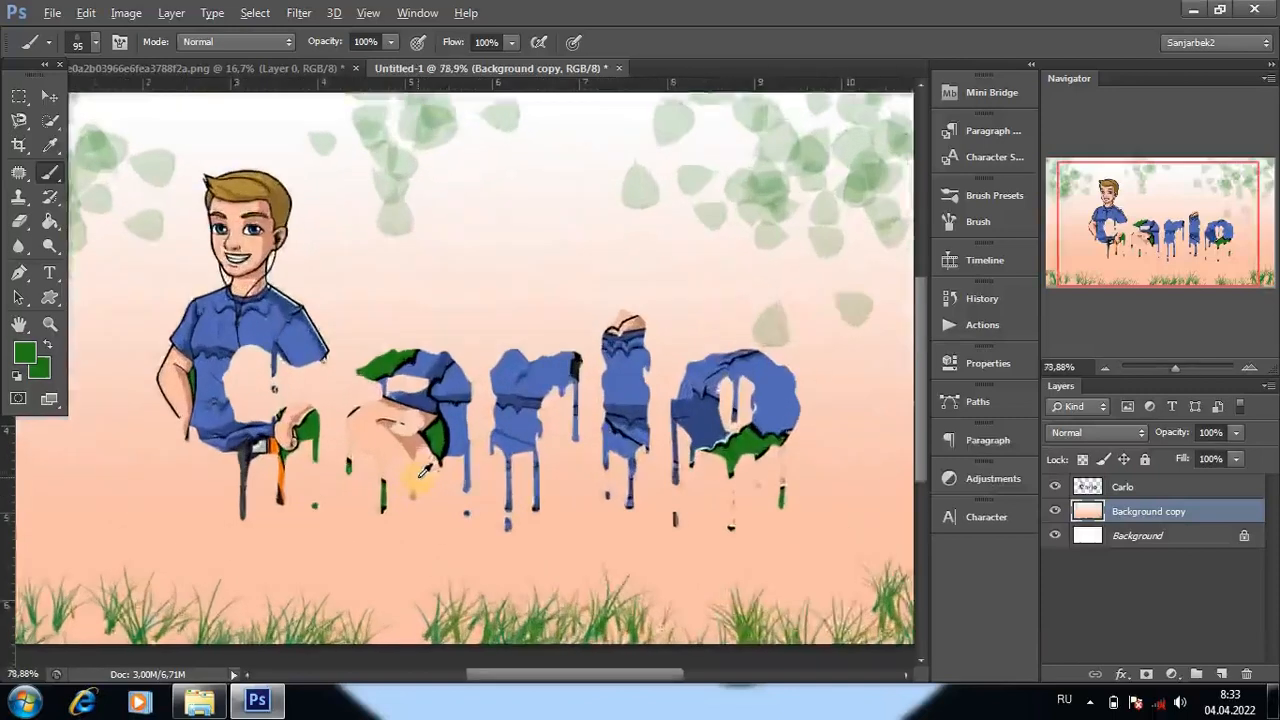
pyautogui.scroll(-4, 600, 480)
pyautogui.click(1122, 487)
pyautogui.click(1145, 515)
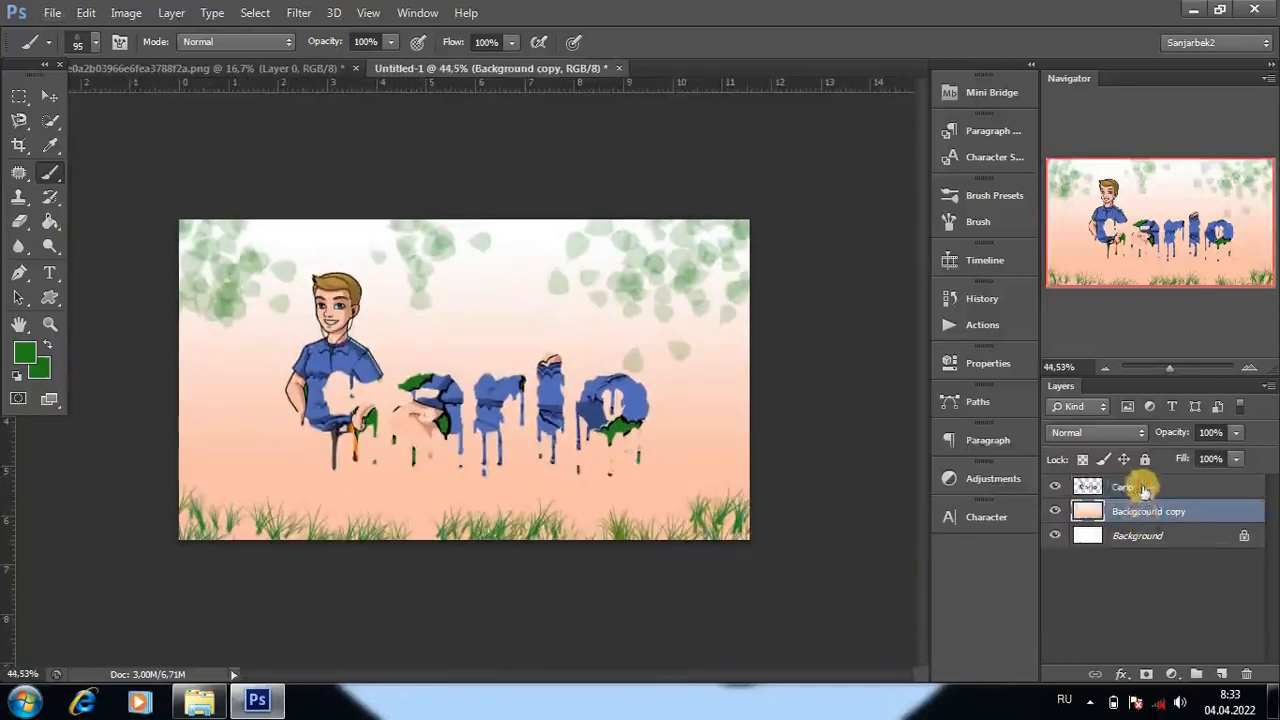
pyautogui.click(1140, 535)
pyautogui.press('v')
pyautogui.click(806, 391)
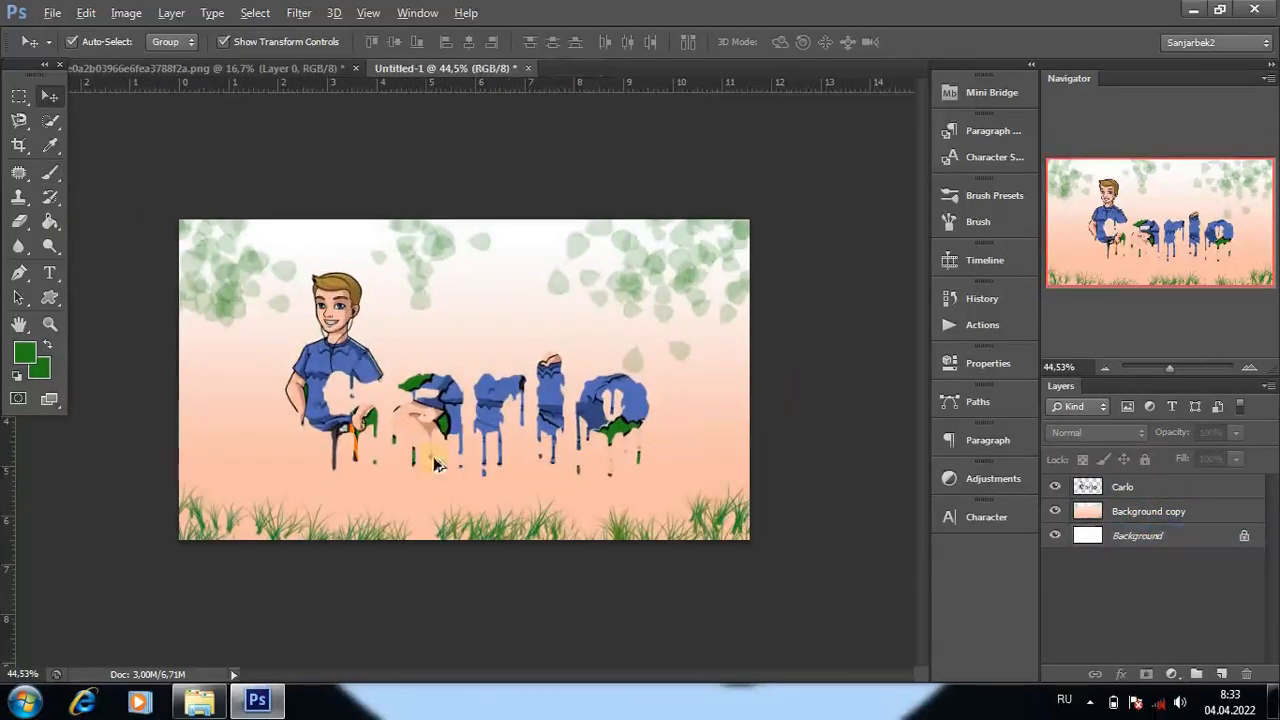
pyautogui.scroll(2, 460, 385)
pyautogui.scroll(-2, 613, 405)
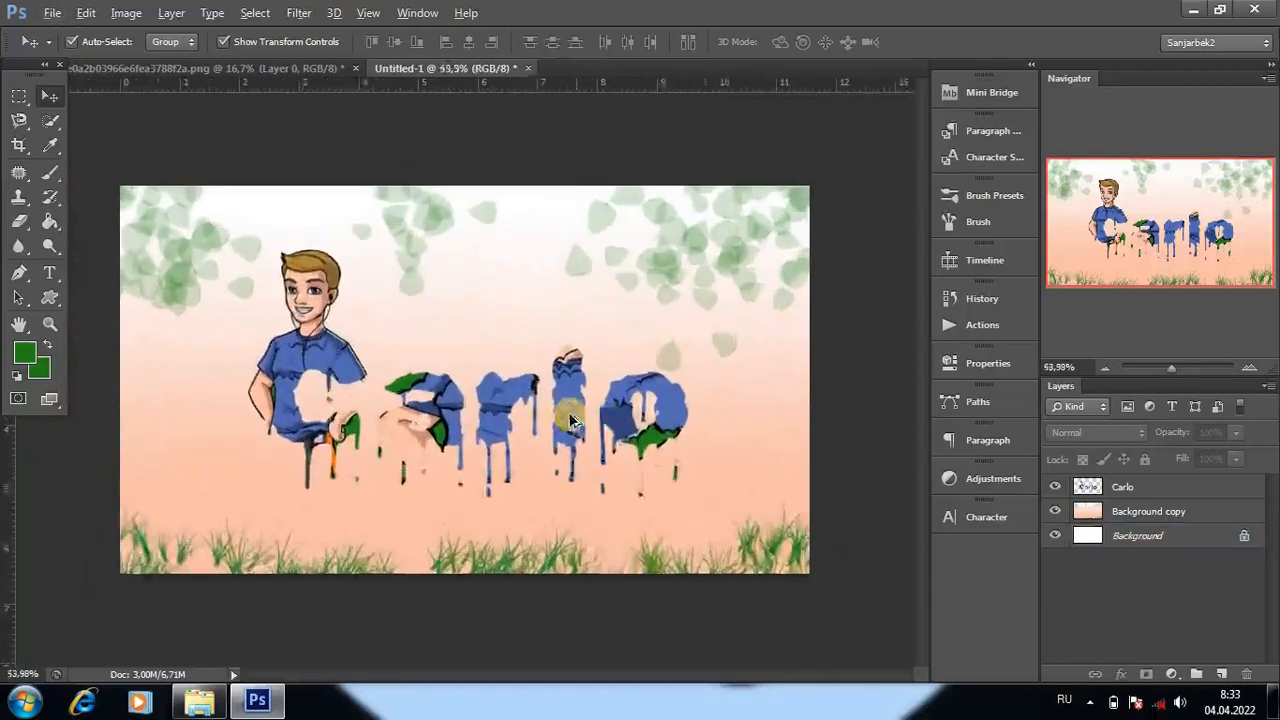
pyautogui.moveTo(522, 430)
pyautogui.mouseDown()
pyautogui.moveTo(535, 450)
pyautogui.moveTo(505, 442)
pyautogui.mouseUp()
# Step: Examine the character and the dripping Carlo letters up close for edge and detail quality
pyautogui.scroll(3, 224, 487)
pyautogui.scroll(5, 224, 487)
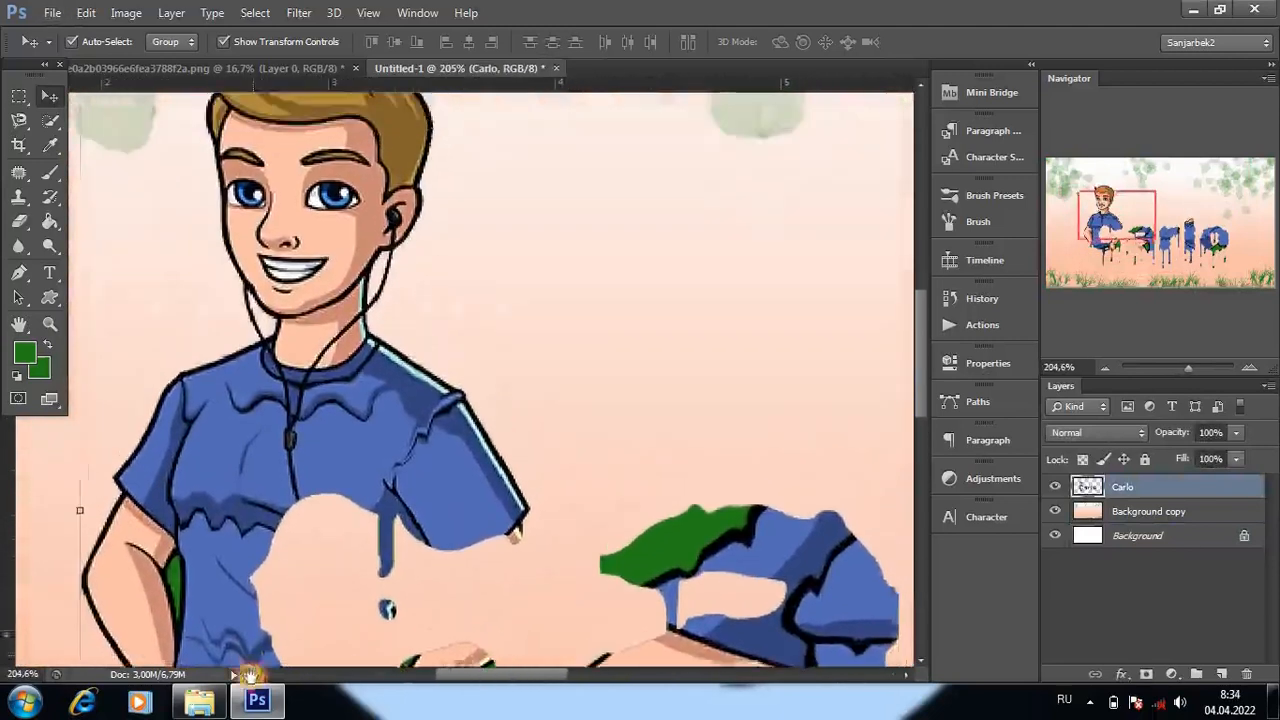
pyautogui.moveTo(250, 676); pyautogui.dragTo(72, 372)
pyautogui.moveTo(410, 428); pyautogui.dragTo(186, 372)
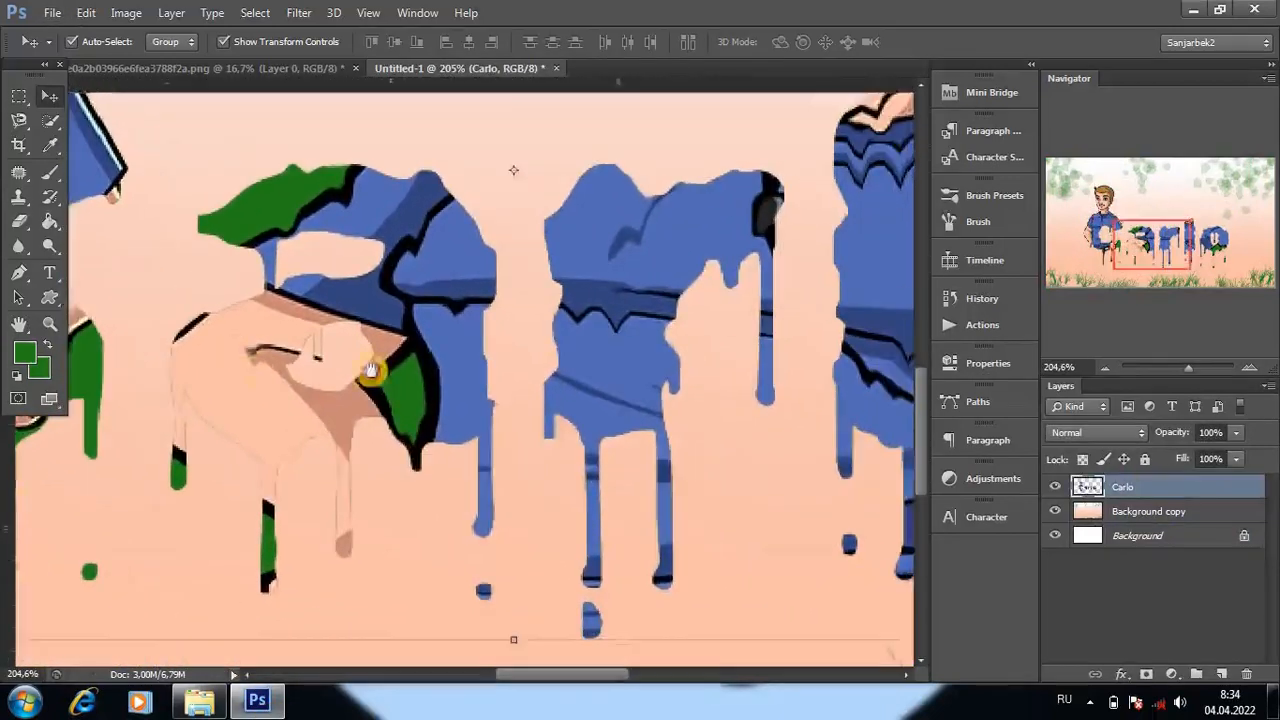
pyautogui.moveTo(571, 398); pyautogui.dragTo(339, 471)
pyautogui.moveTo(676, 449); pyautogui.dragTo(466, 440)
pyautogui.moveTo(846, 403); pyautogui.dragTo(666, 397)
pyautogui.moveTo(674, 303); pyautogui.dragTo(1088, 694)
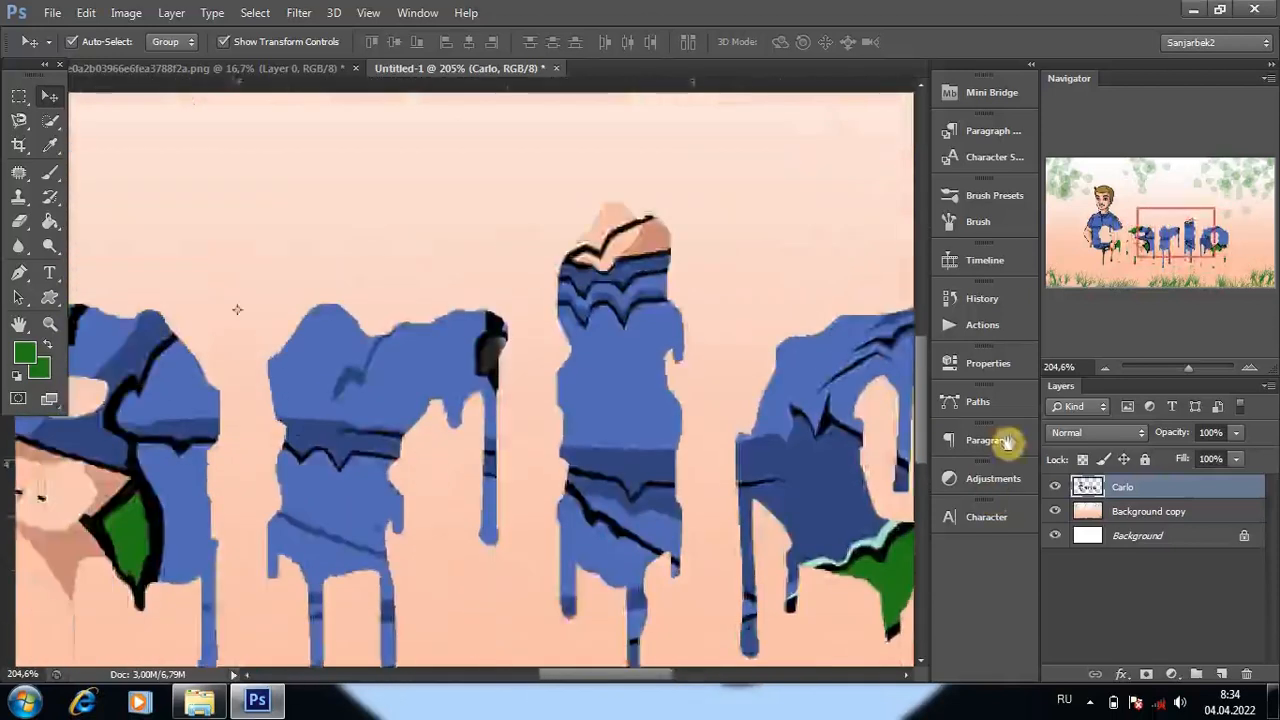
pyautogui.moveTo(237, 306); pyautogui.dragTo(719, 456)
pyautogui.scroll(-6, 654, 472)
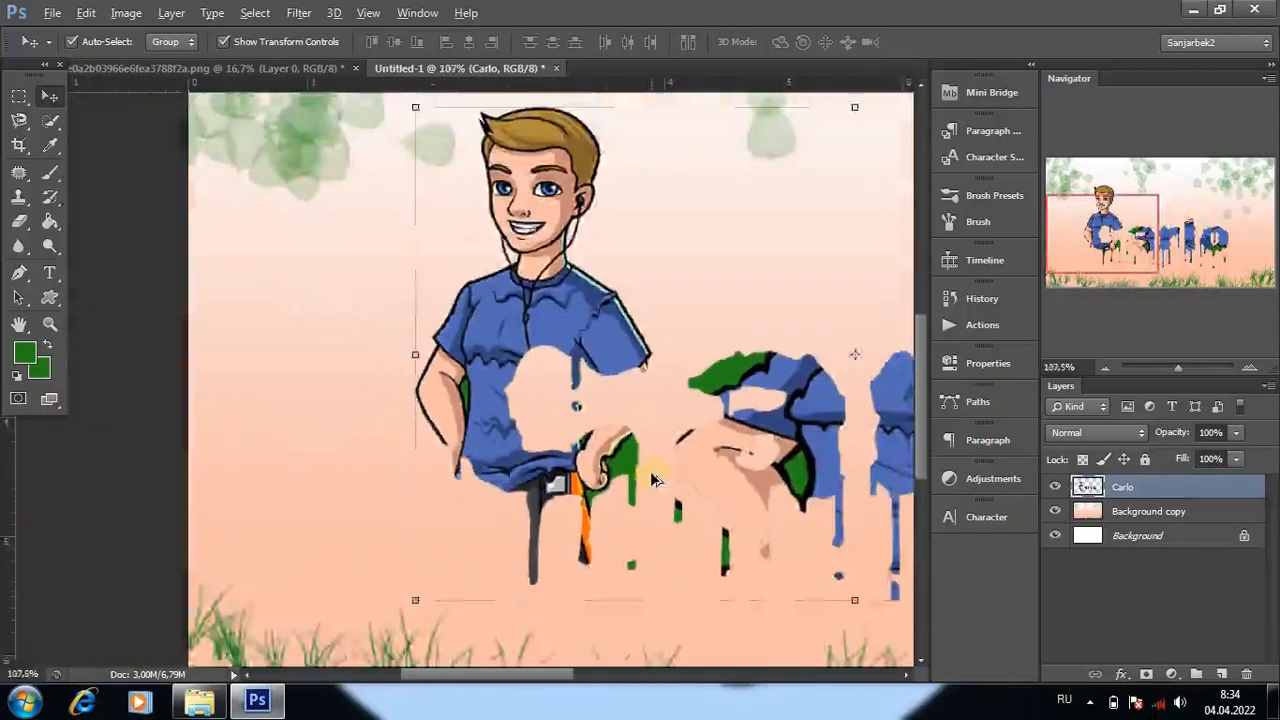
# Step: Convert the Carlo layer to a Smart Object and finish with no layer selected
pyautogui.click(817, 447)
pyautogui.click(1133, 482)
pyautogui.rightClick(1218, 480)
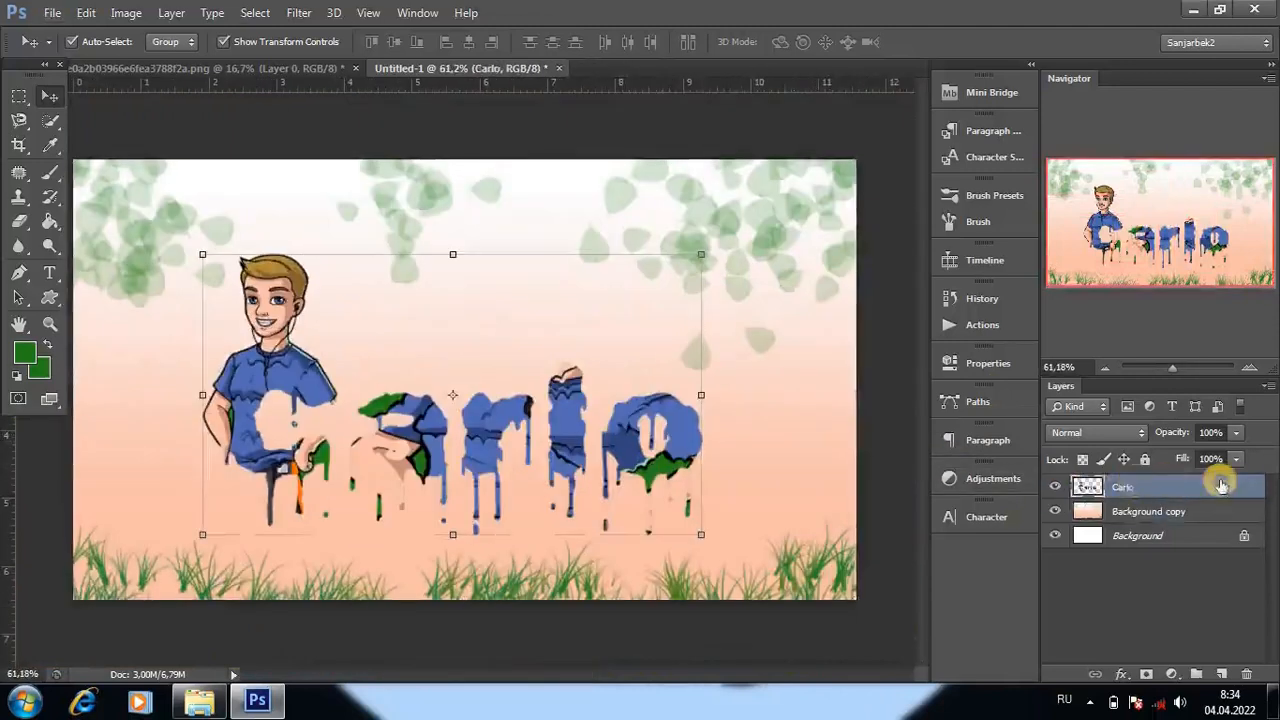
pyautogui.click(930, 220)
pyautogui.click(1095, 511)
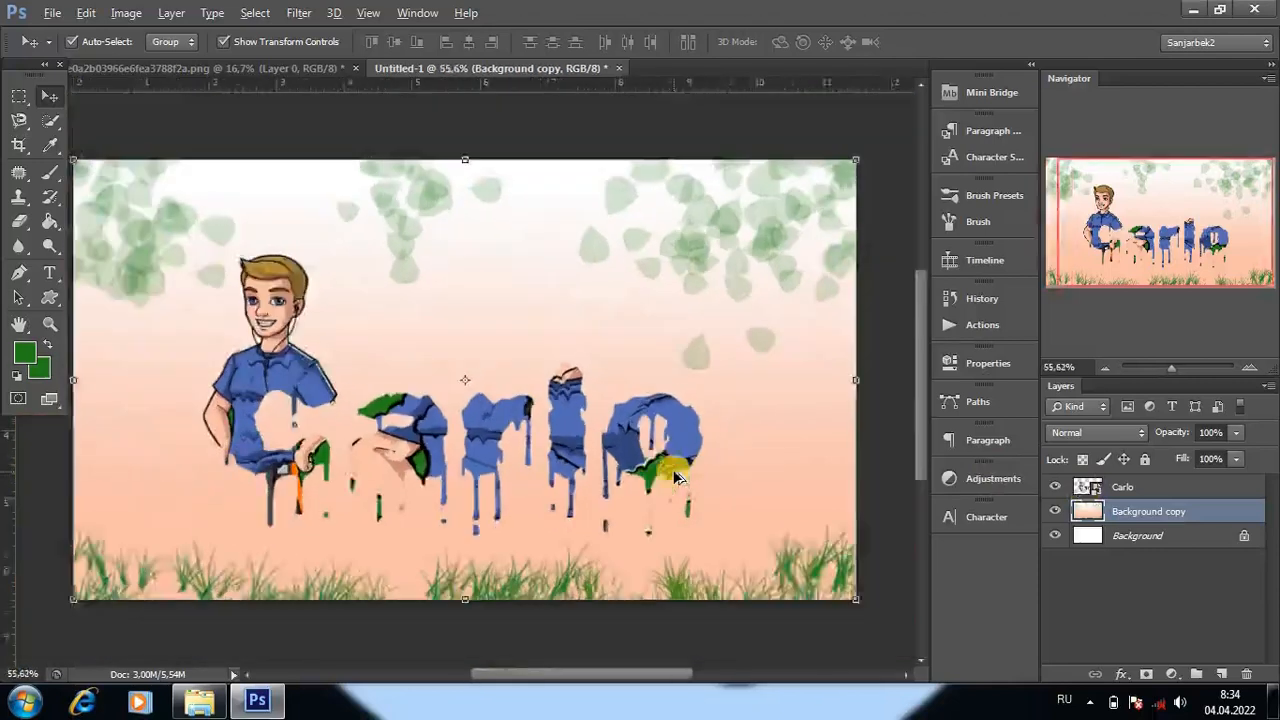
pyautogui.scroll(-2, 675, 478)
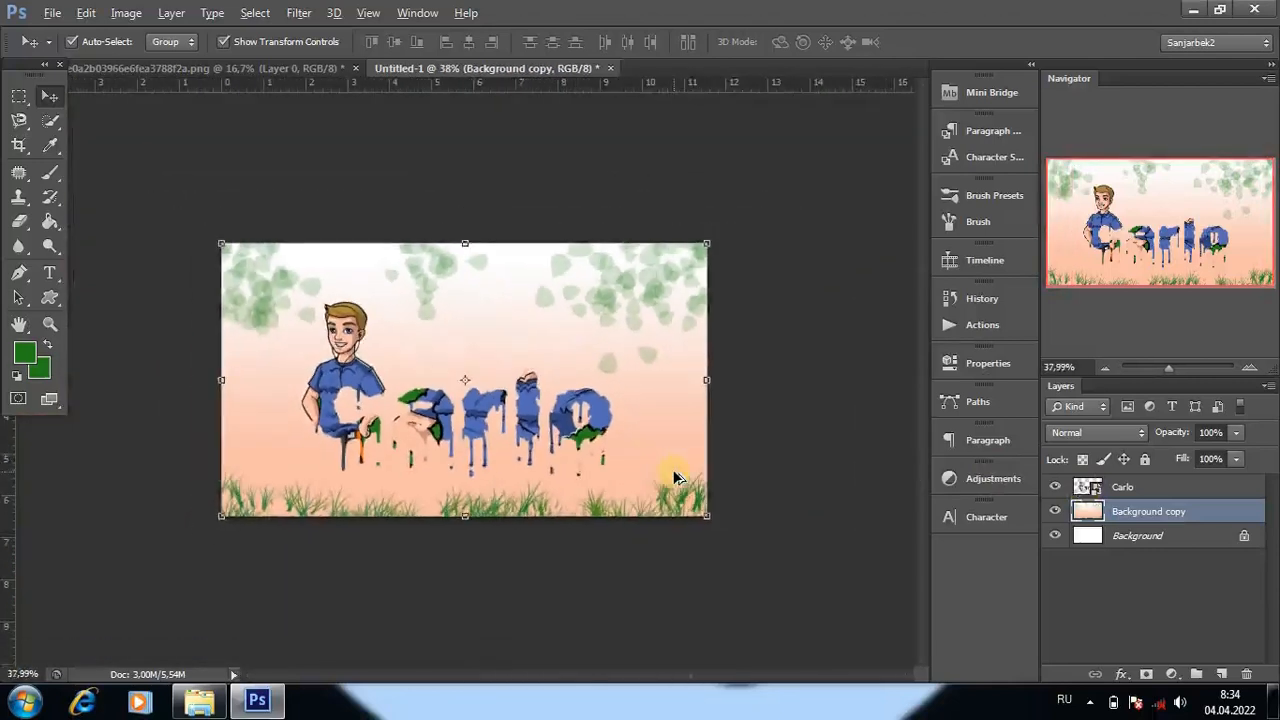
pyautogui.click(844, 413)
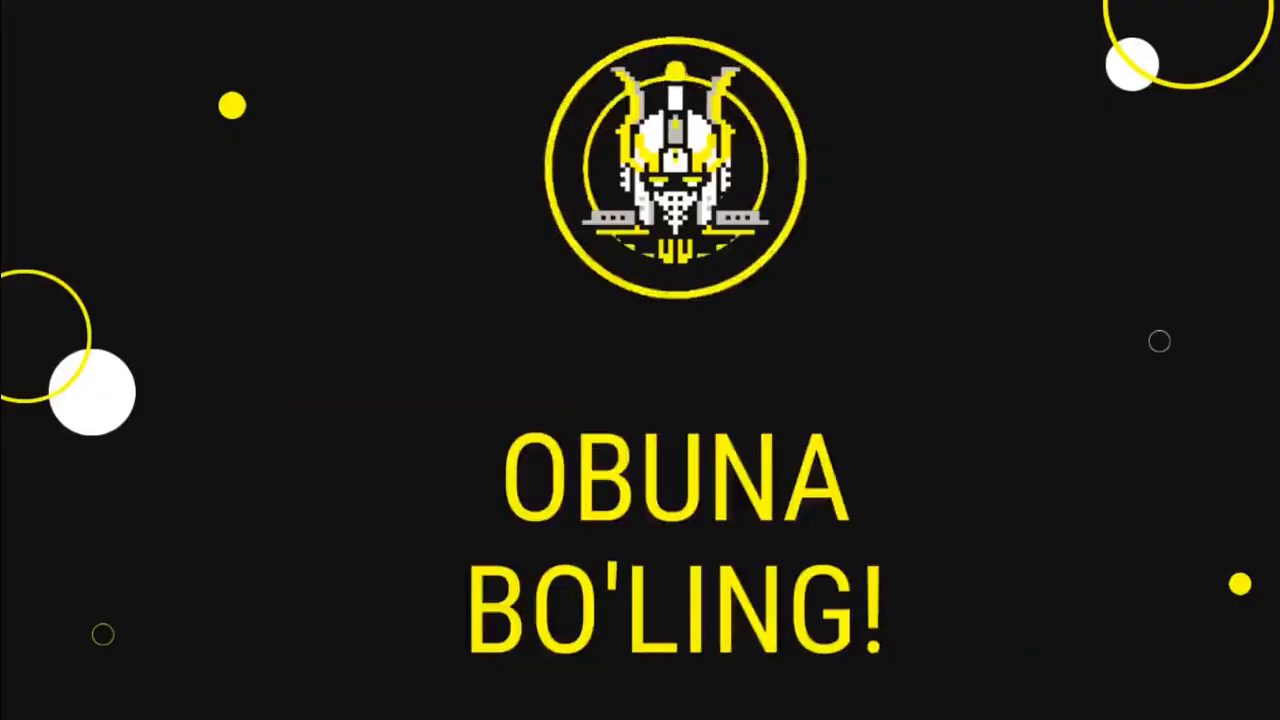